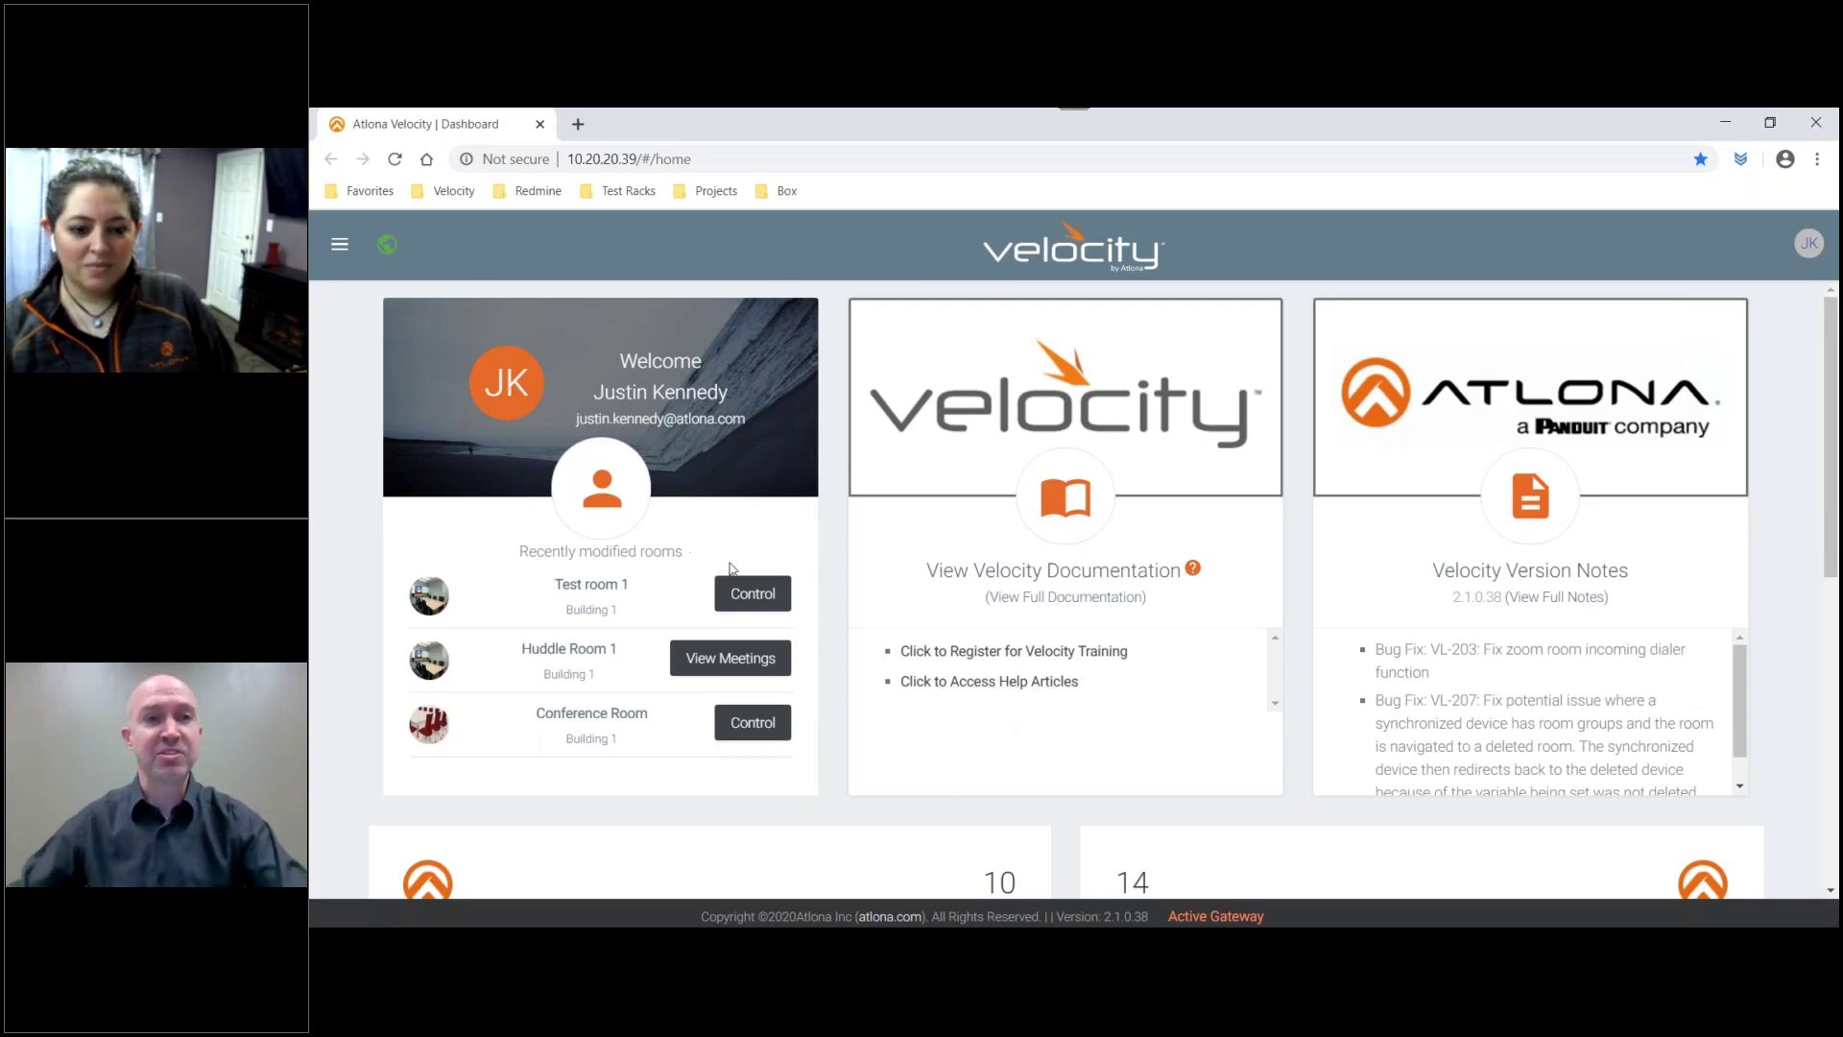
# Step: Open the AMS Device Manager and look through the device list, including statuses, IP addresses and firmware versions
pyautogui.click(344, 254)
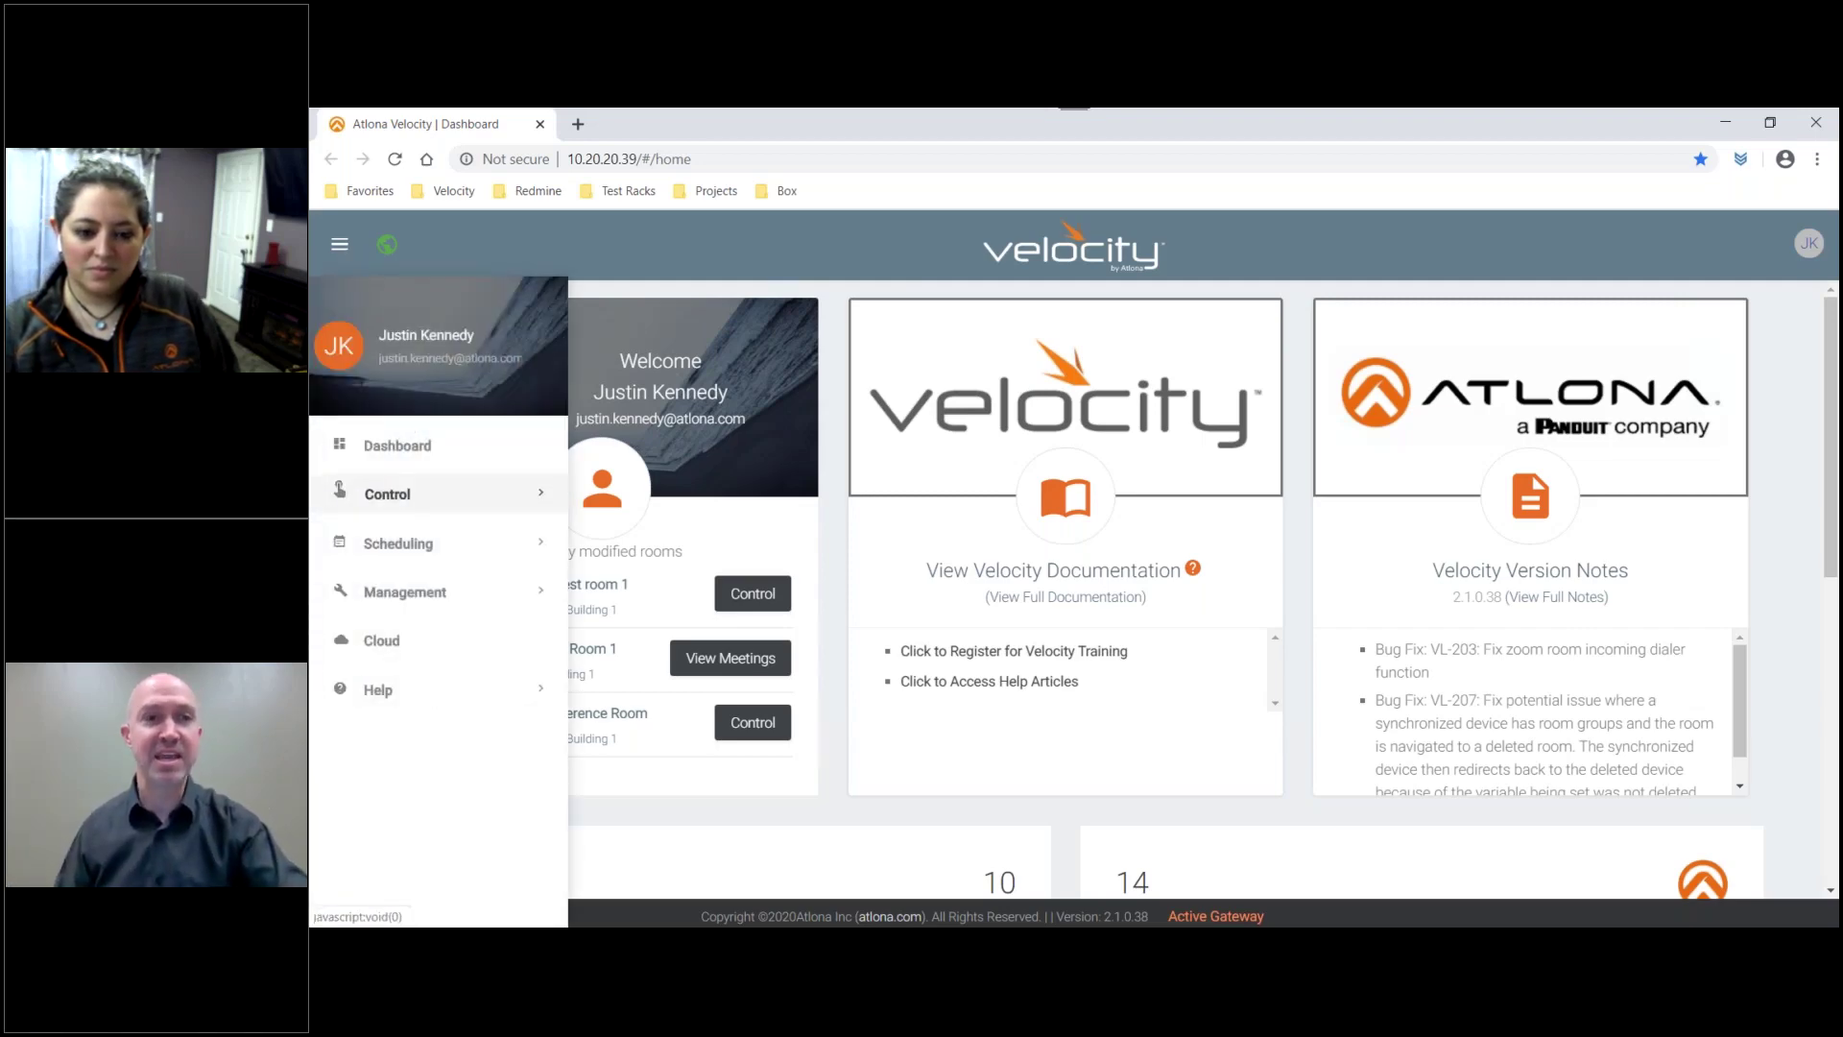
pyautogui.click(432, 599)
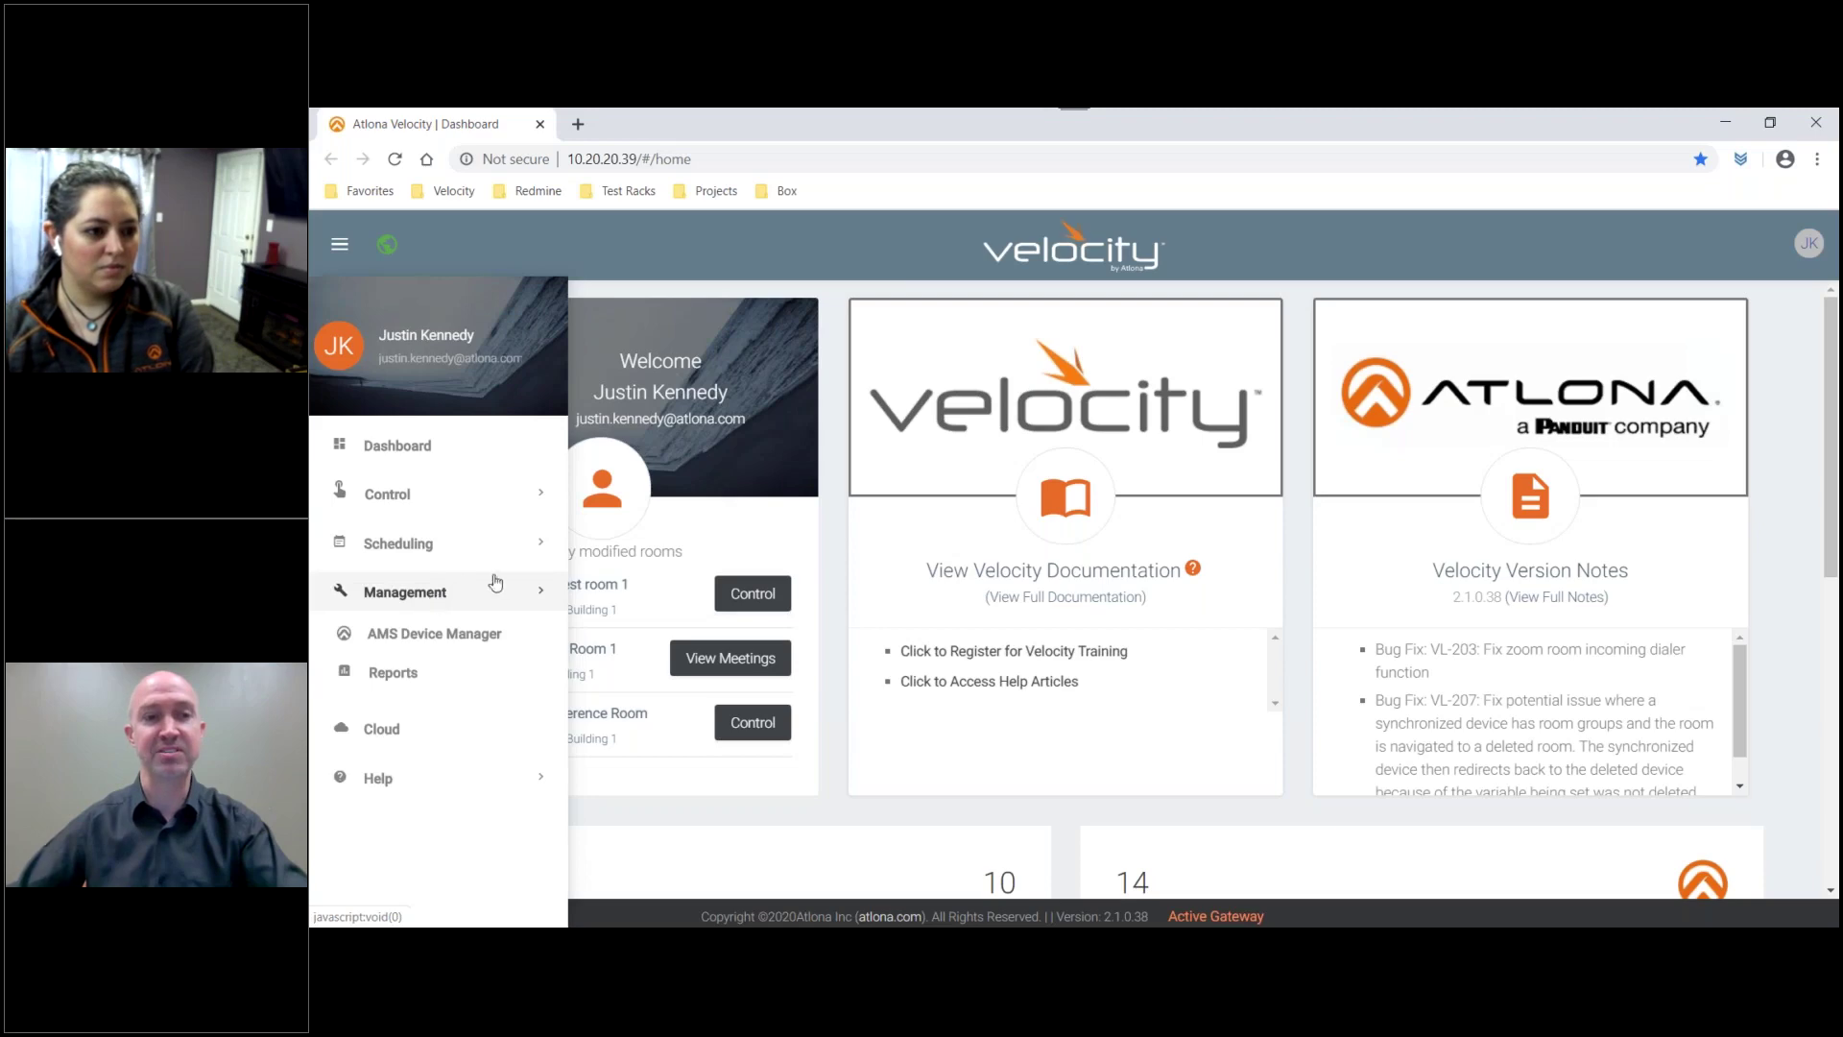
pyautogui.click(428, 635)
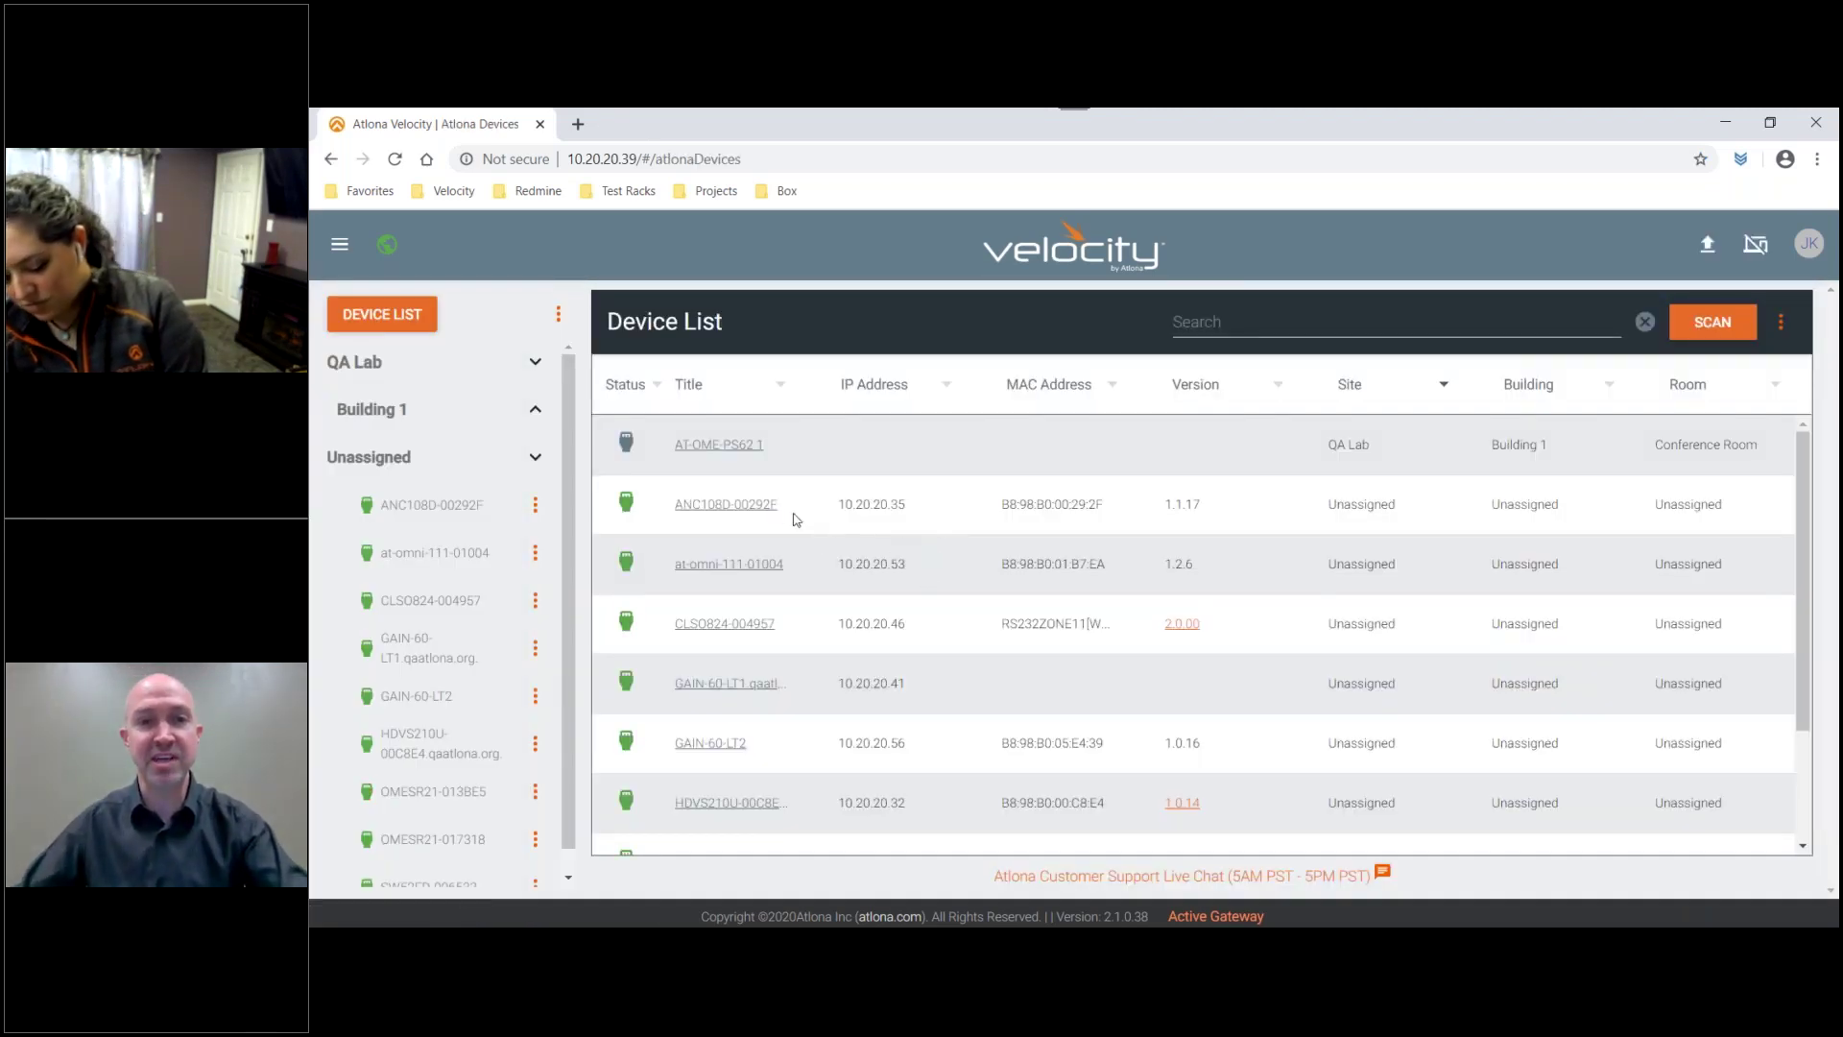
pyautogui.scroll(-1, 777, 523)
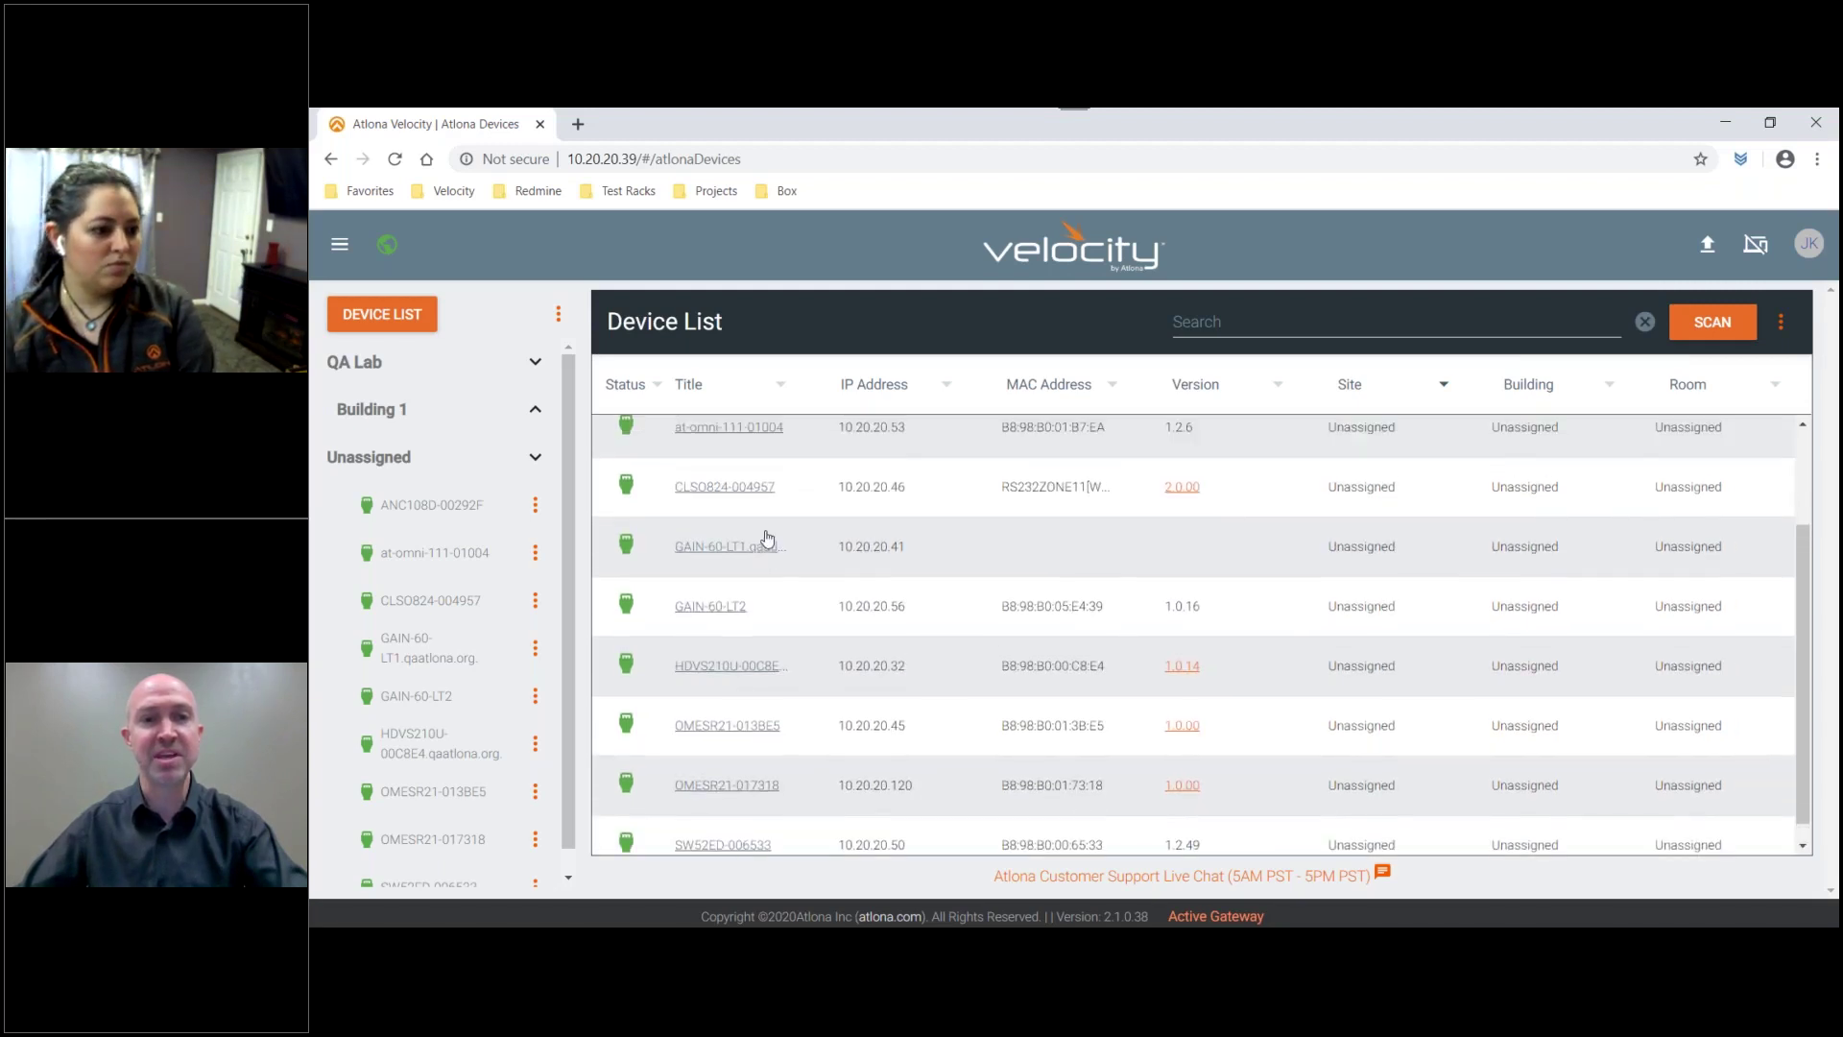
pyautogui.scroll(1, 767, 537)
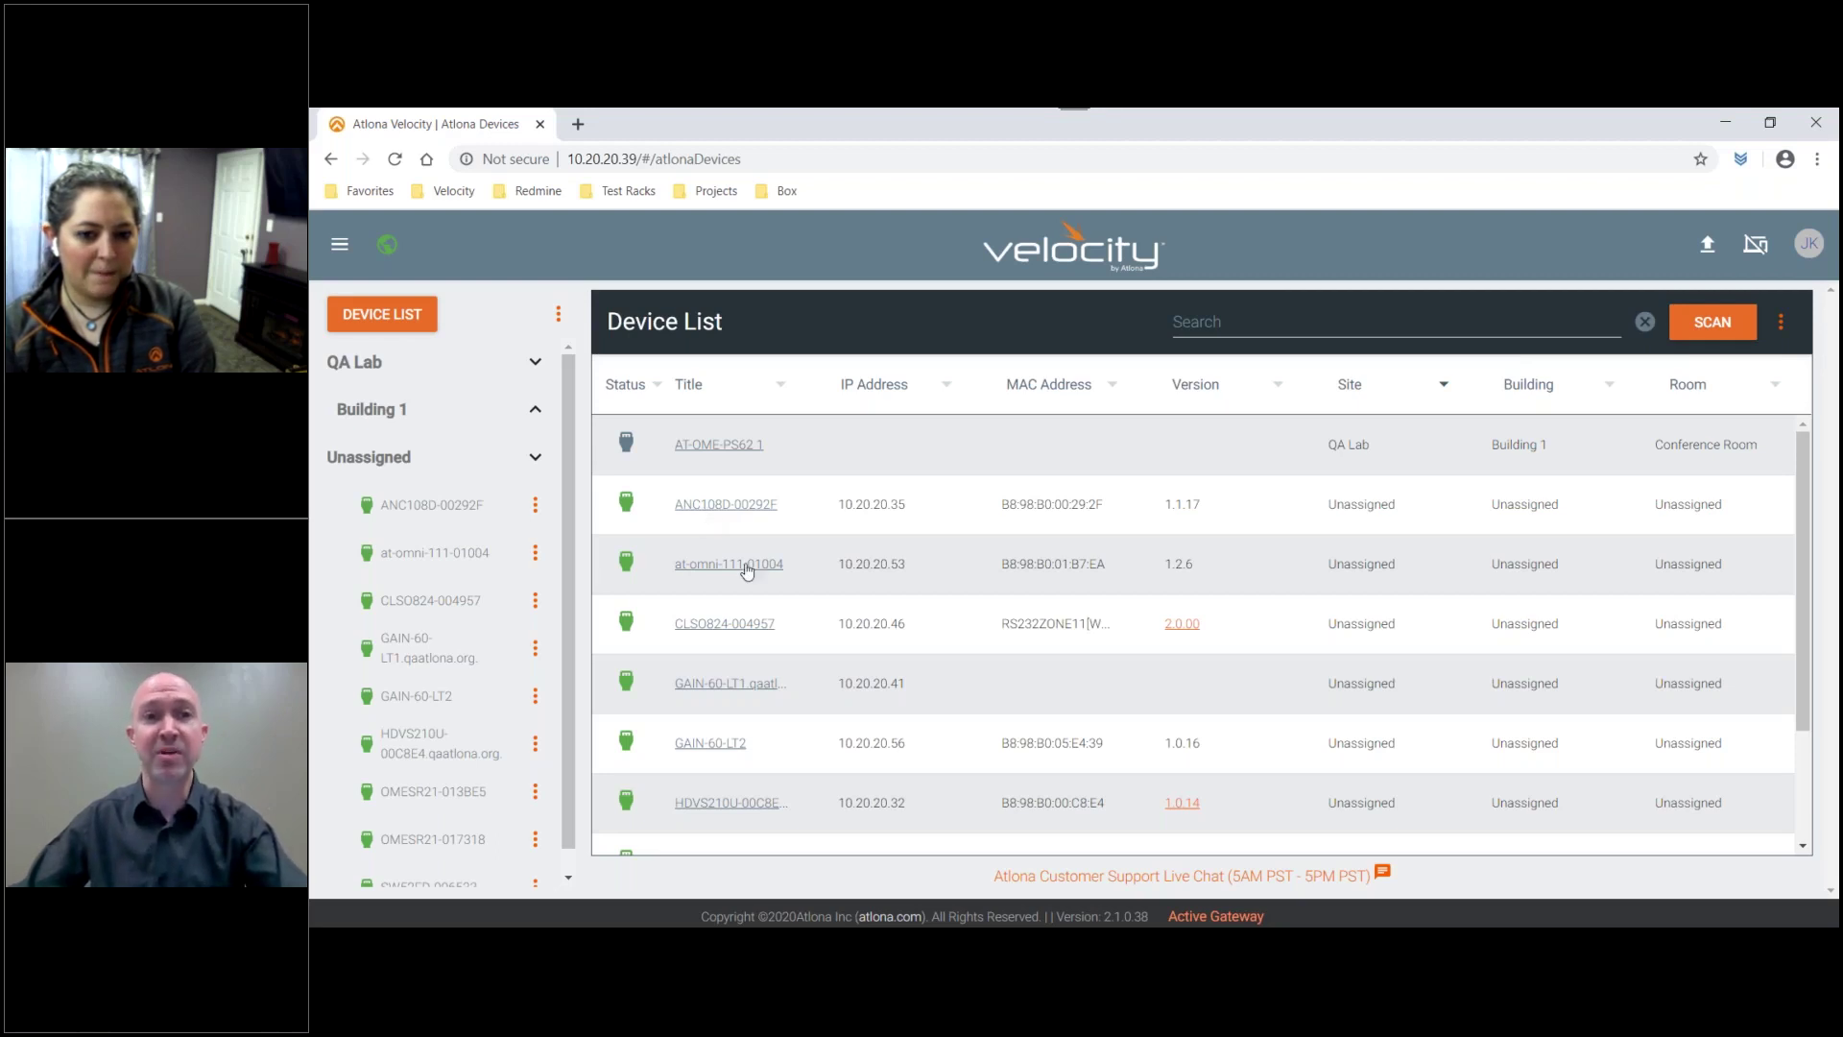
pyautogui.scroll(-1, 741, 554)
pyautogui.scroll(-1, 741, 554)
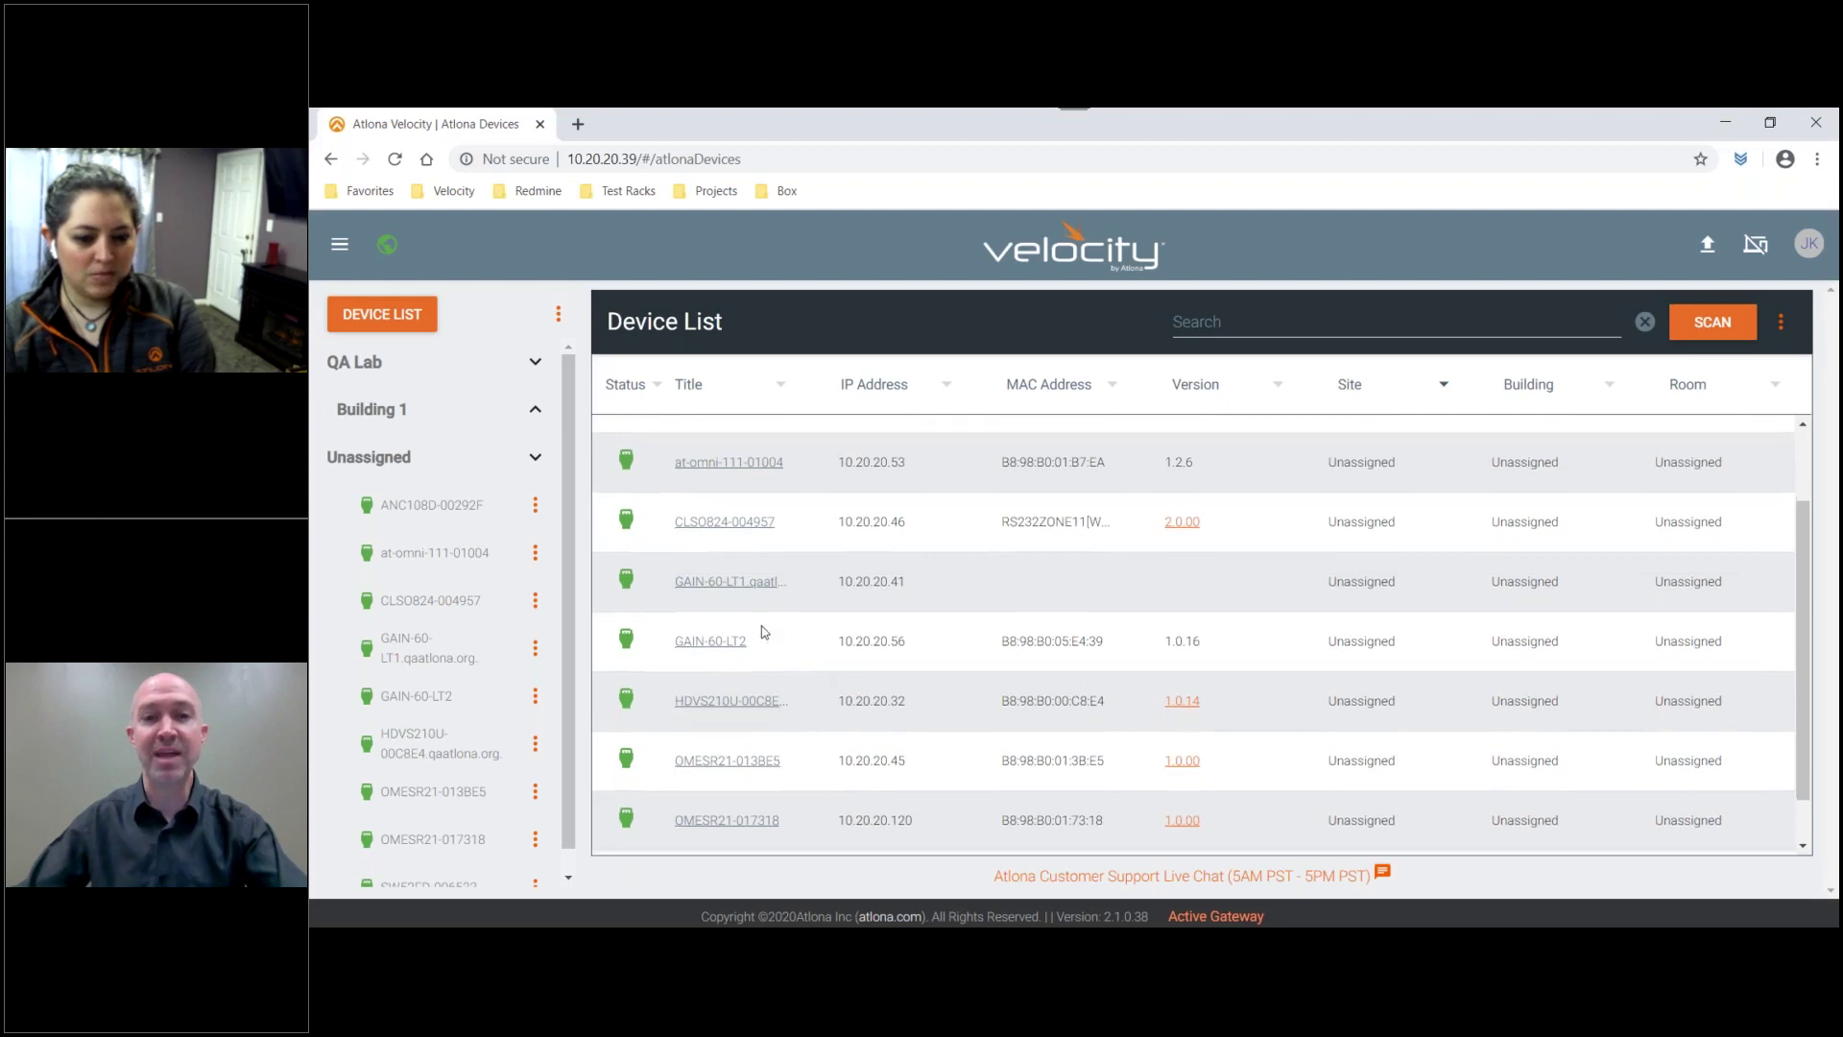
pyautogui.scroll(-1, 761, 635)
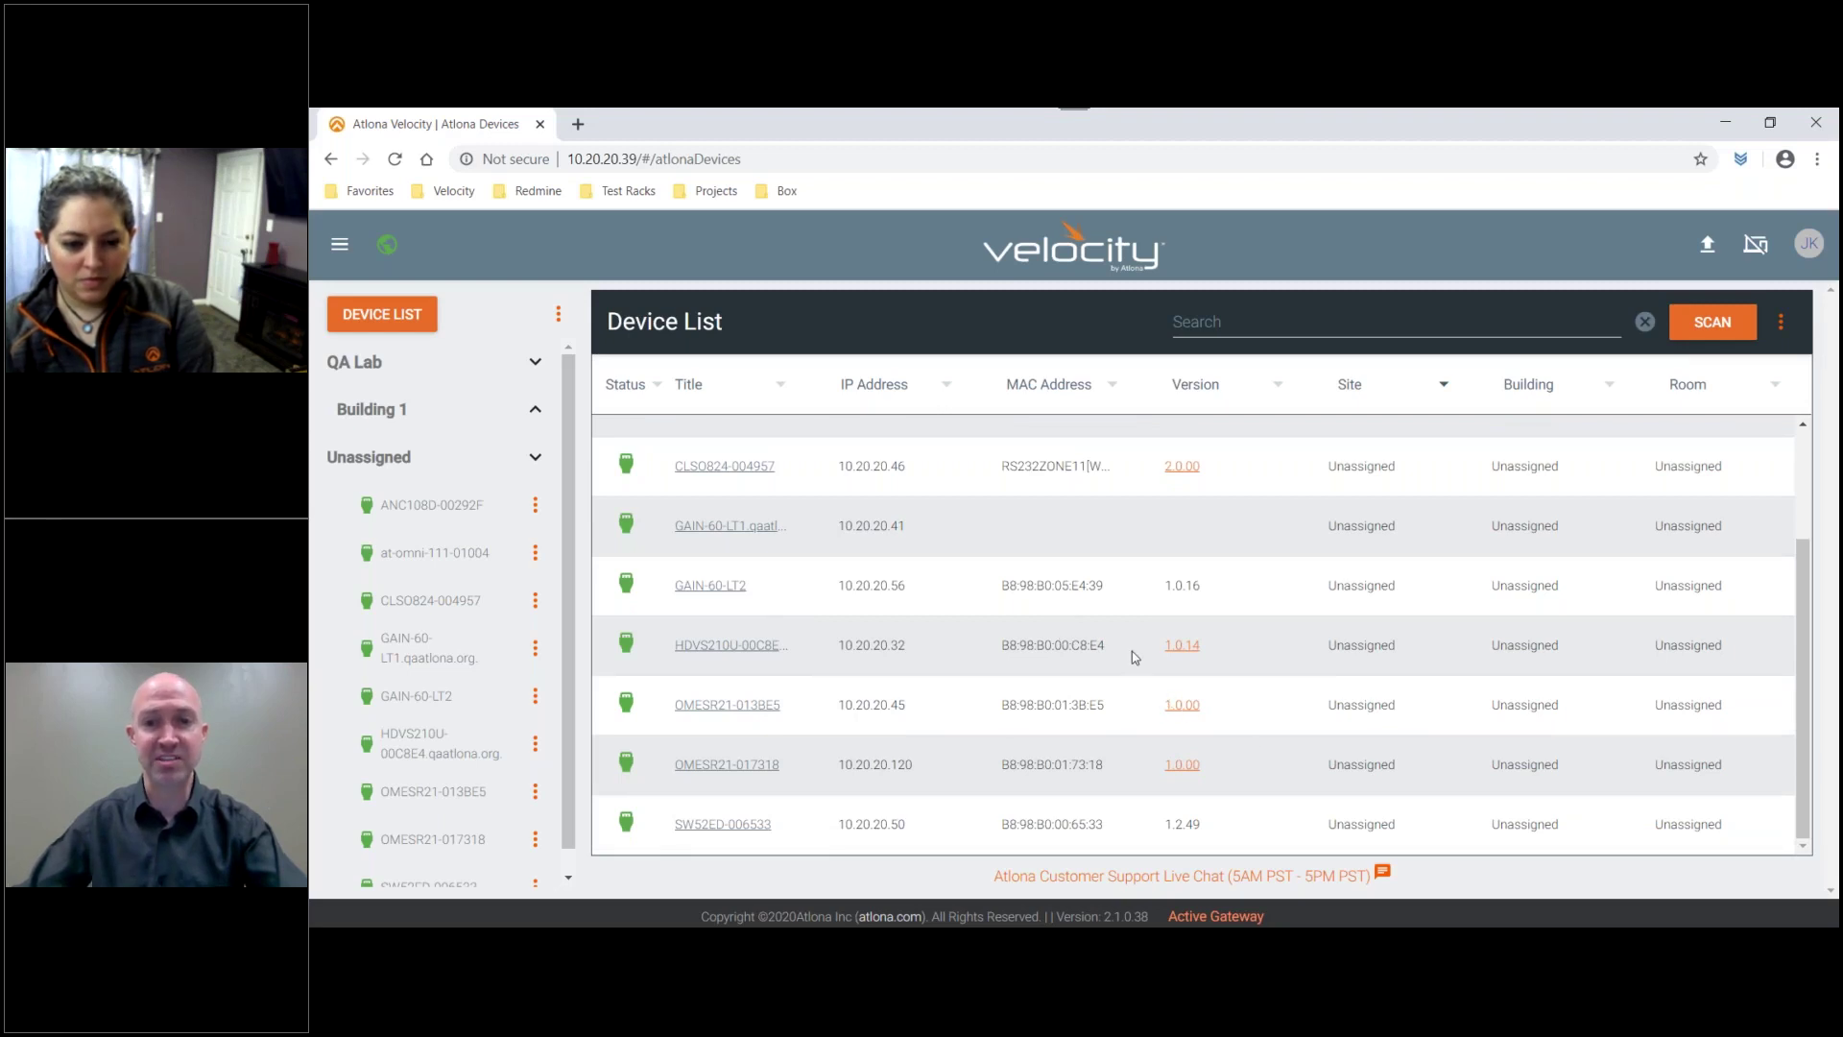
# Step: Inspect the firmware update options for OMESR21-013BE5, including the schedule date and time, and close them without updating
pyautogui.click(1183, 706)
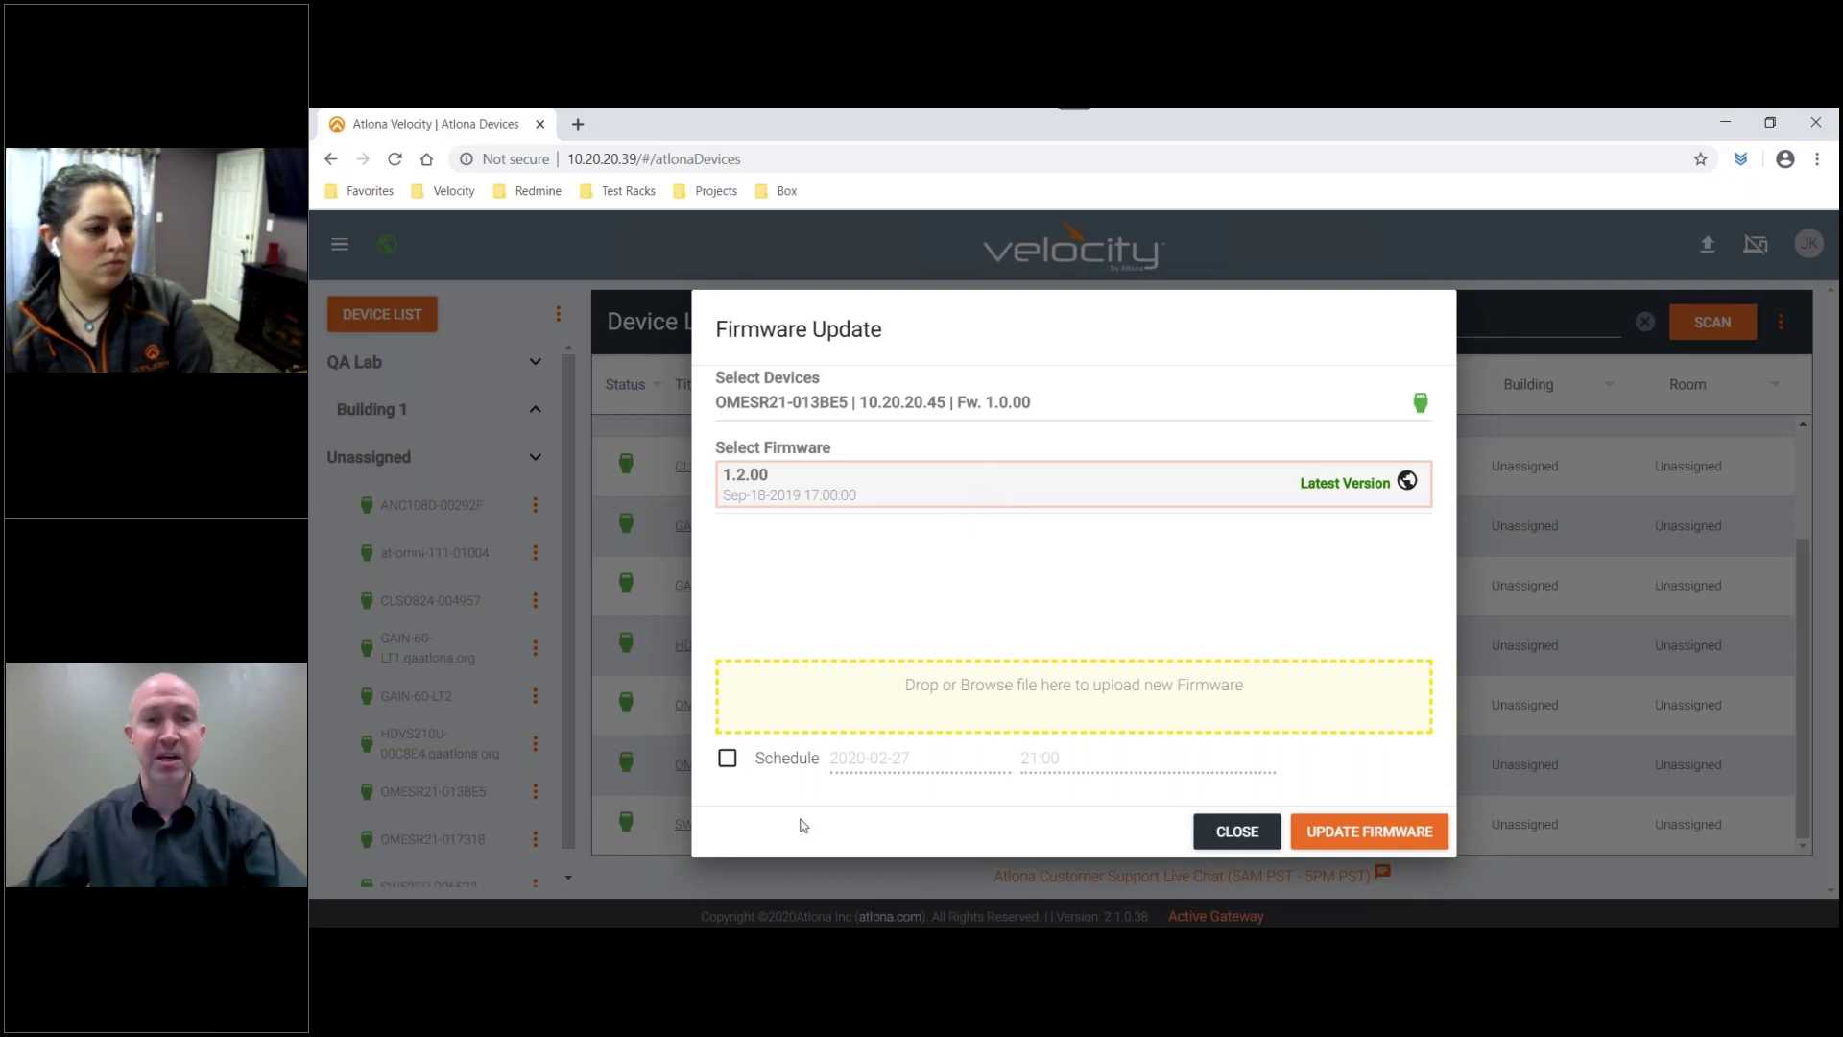
pyautogui.click(728, 761)
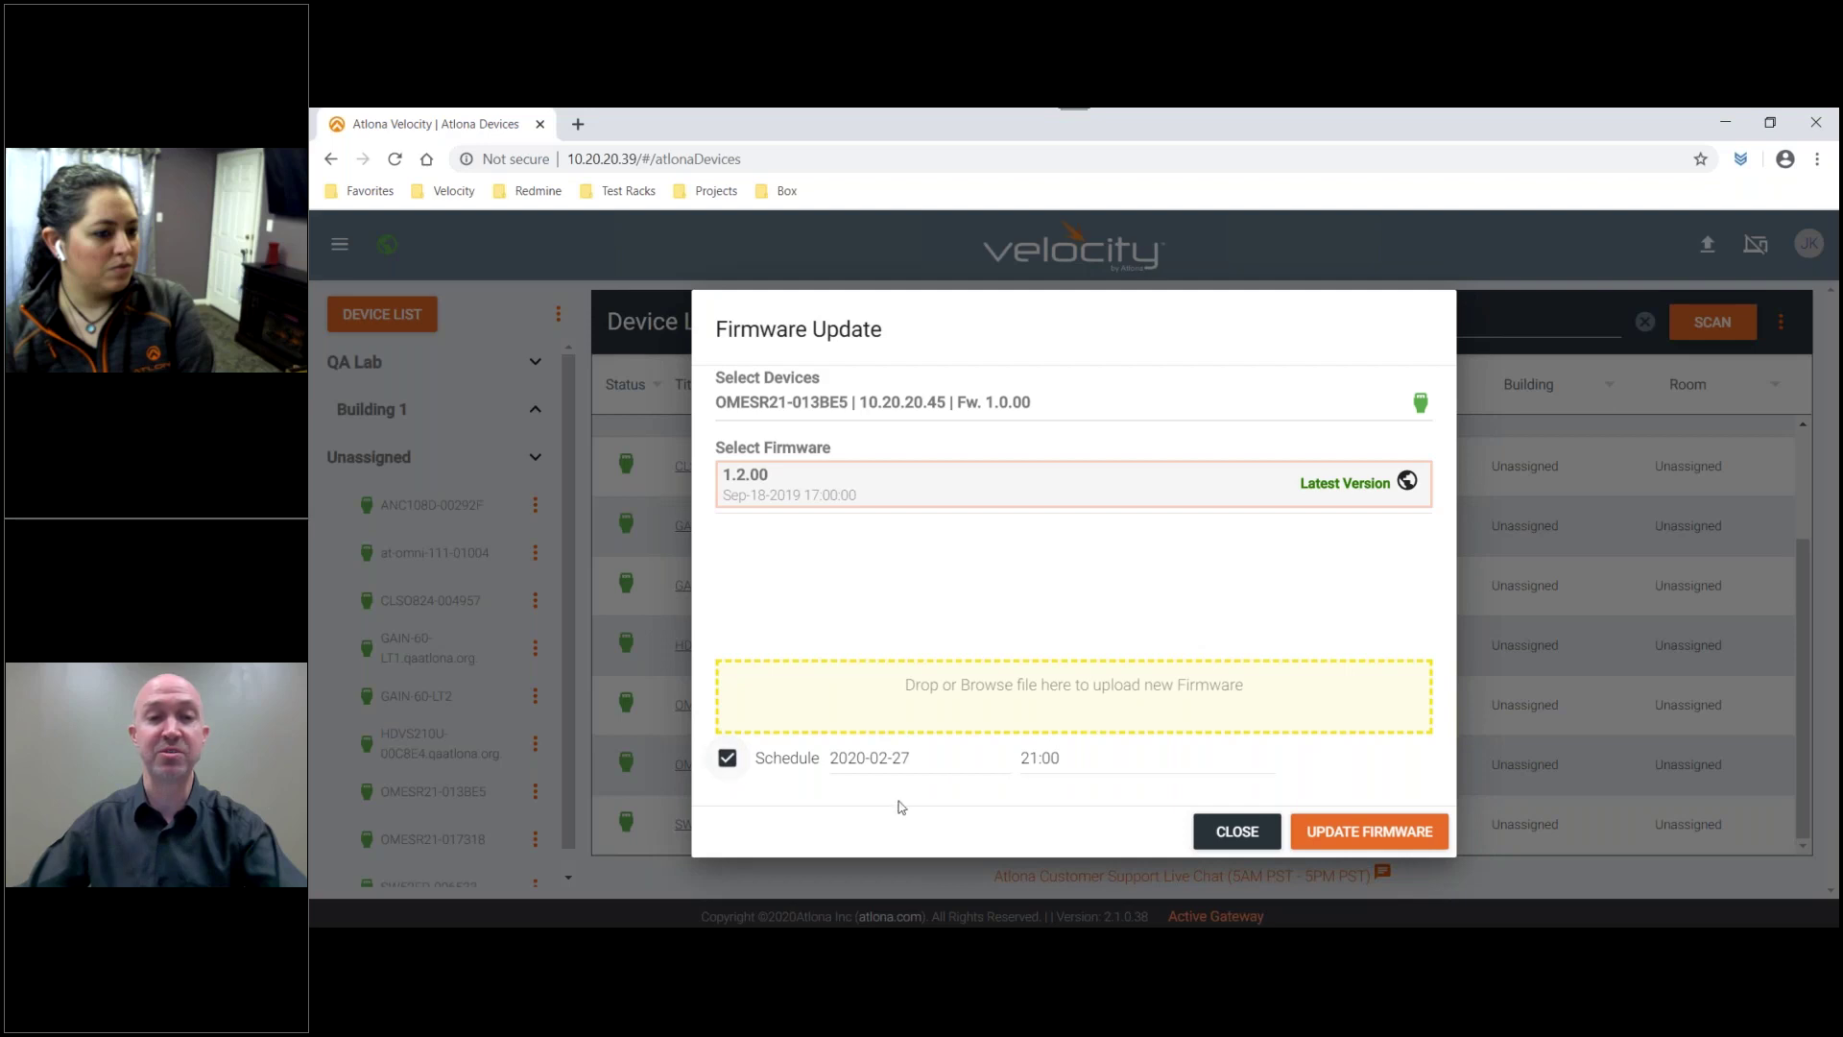
pyautogui.click(934, 767)
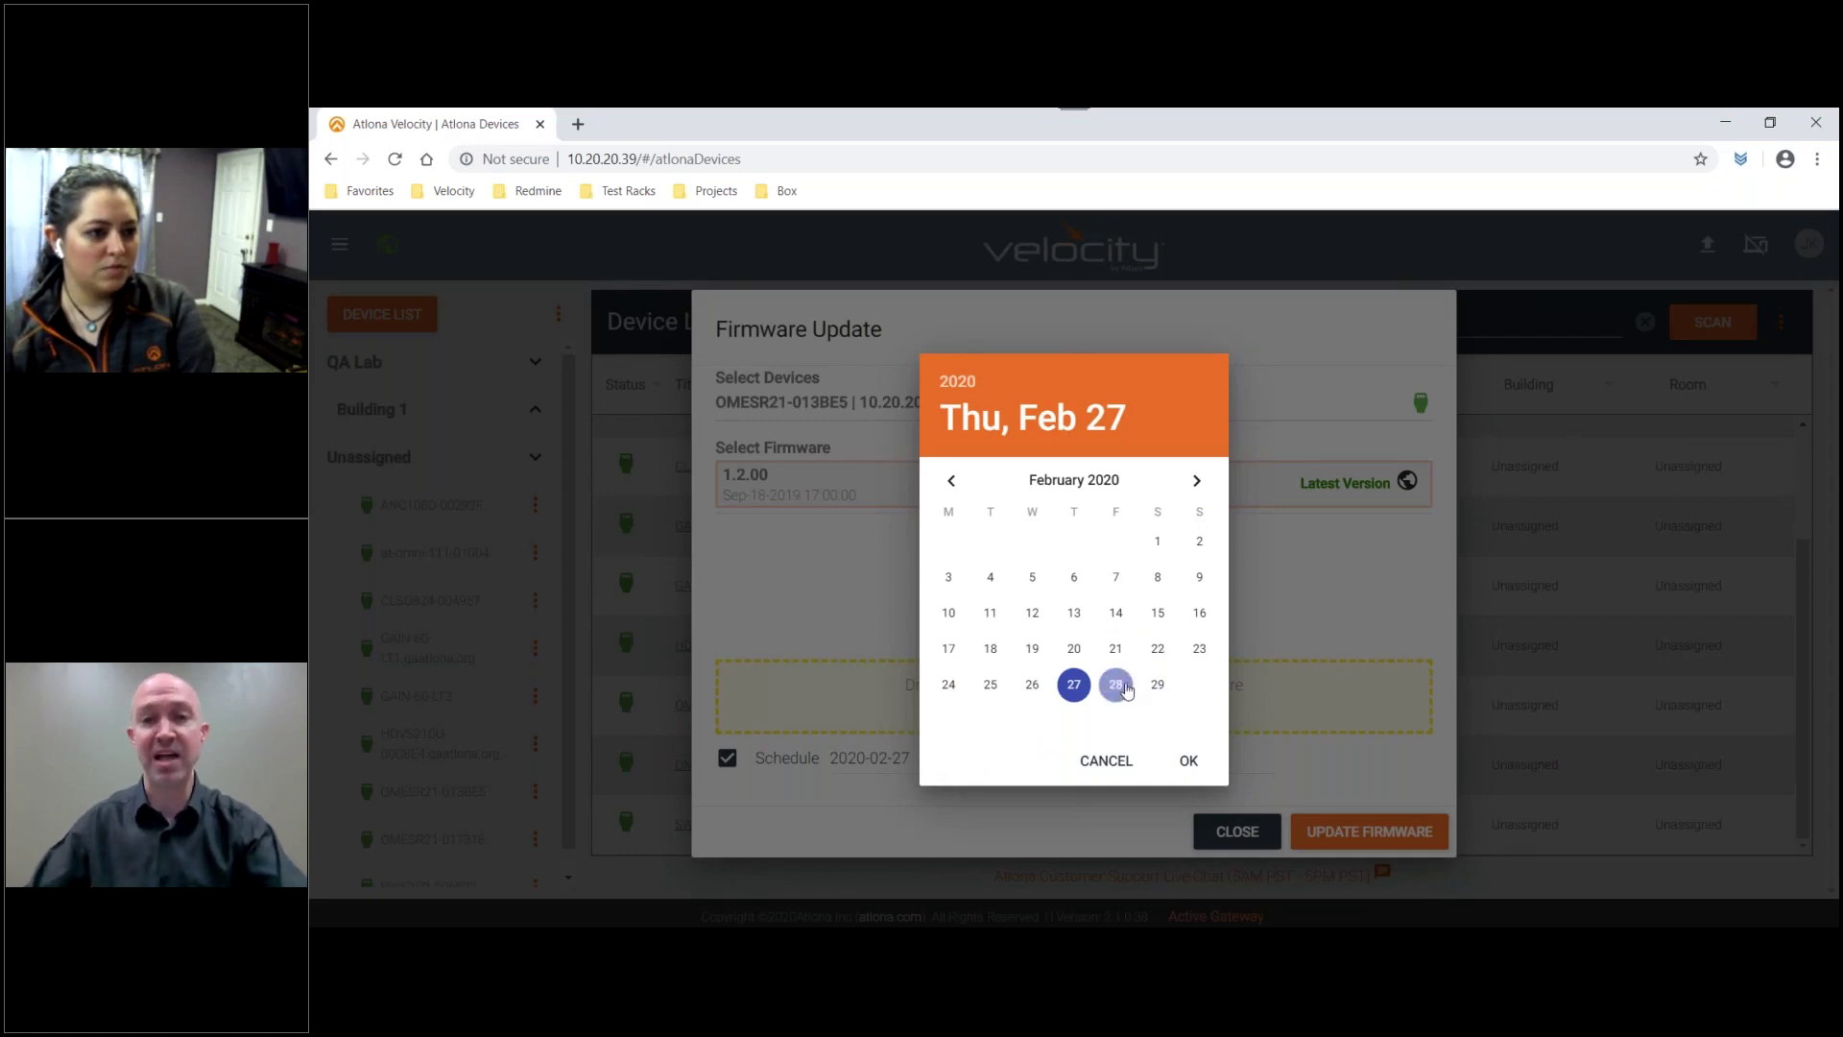
pyautogui.click(1109, 766)
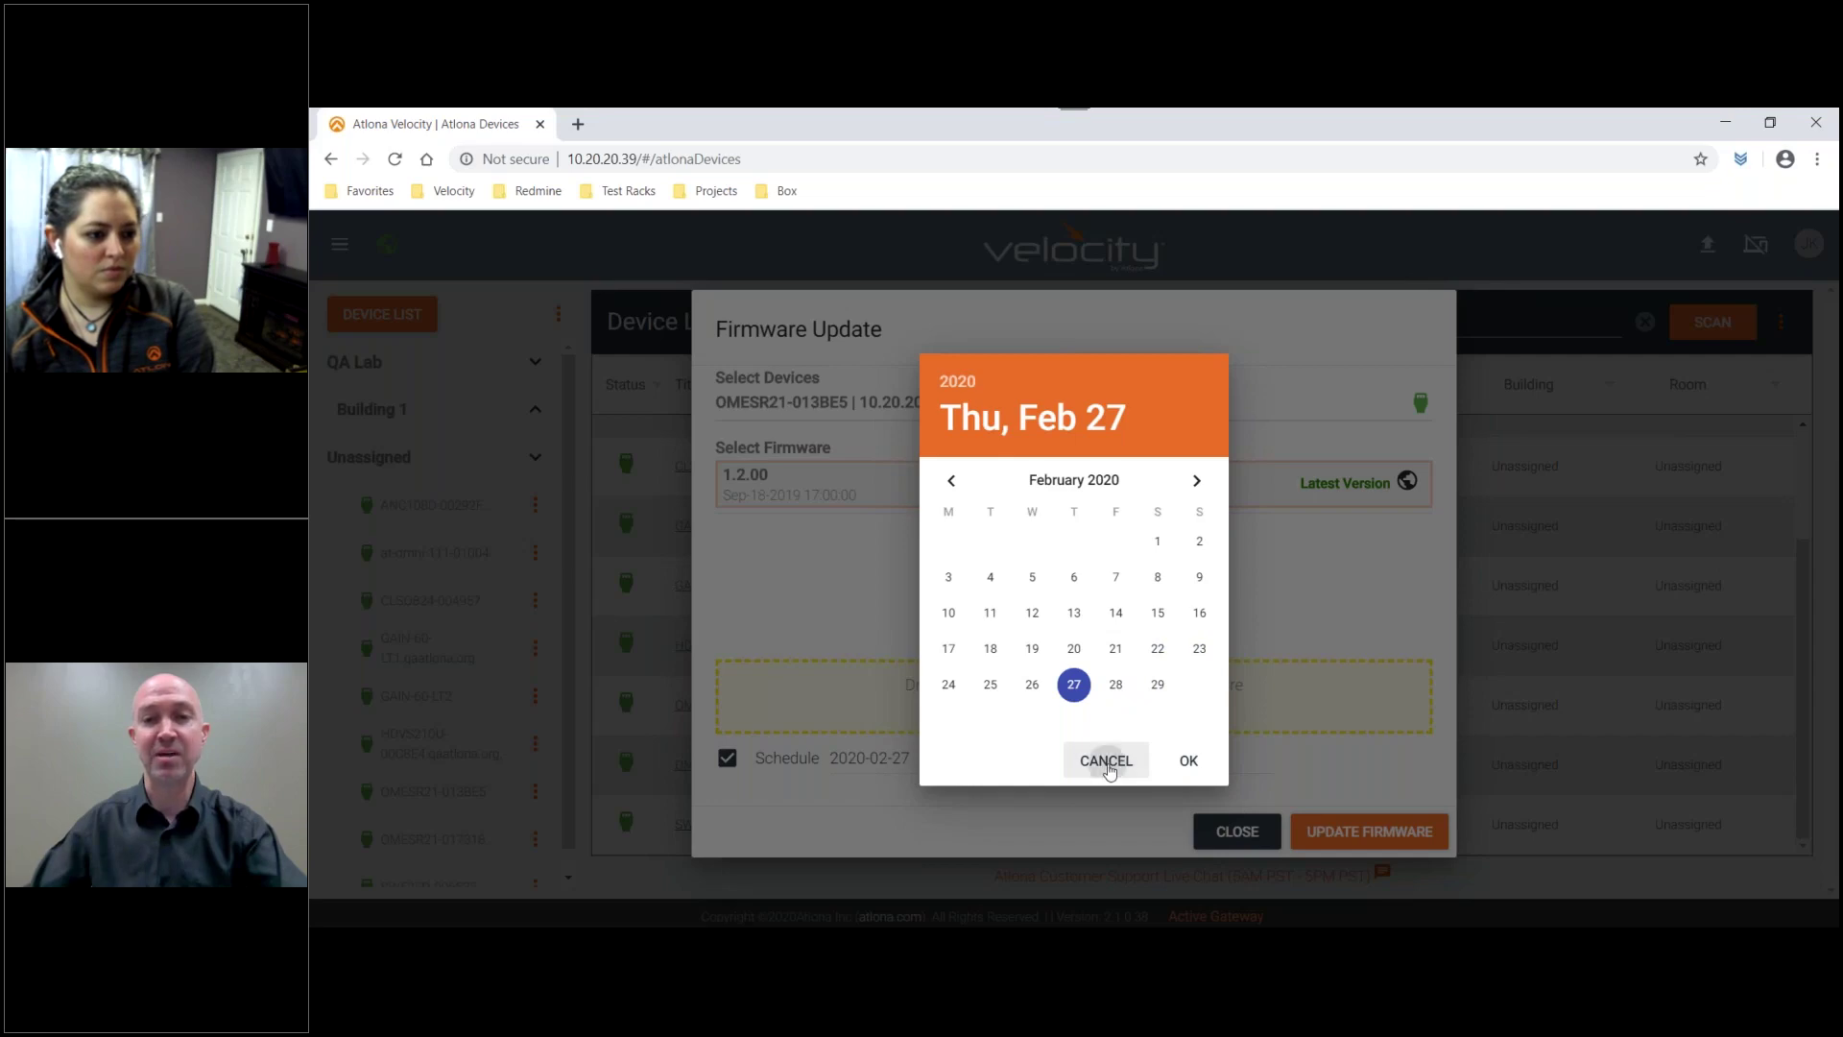
pyautogui.click(1059, 759)
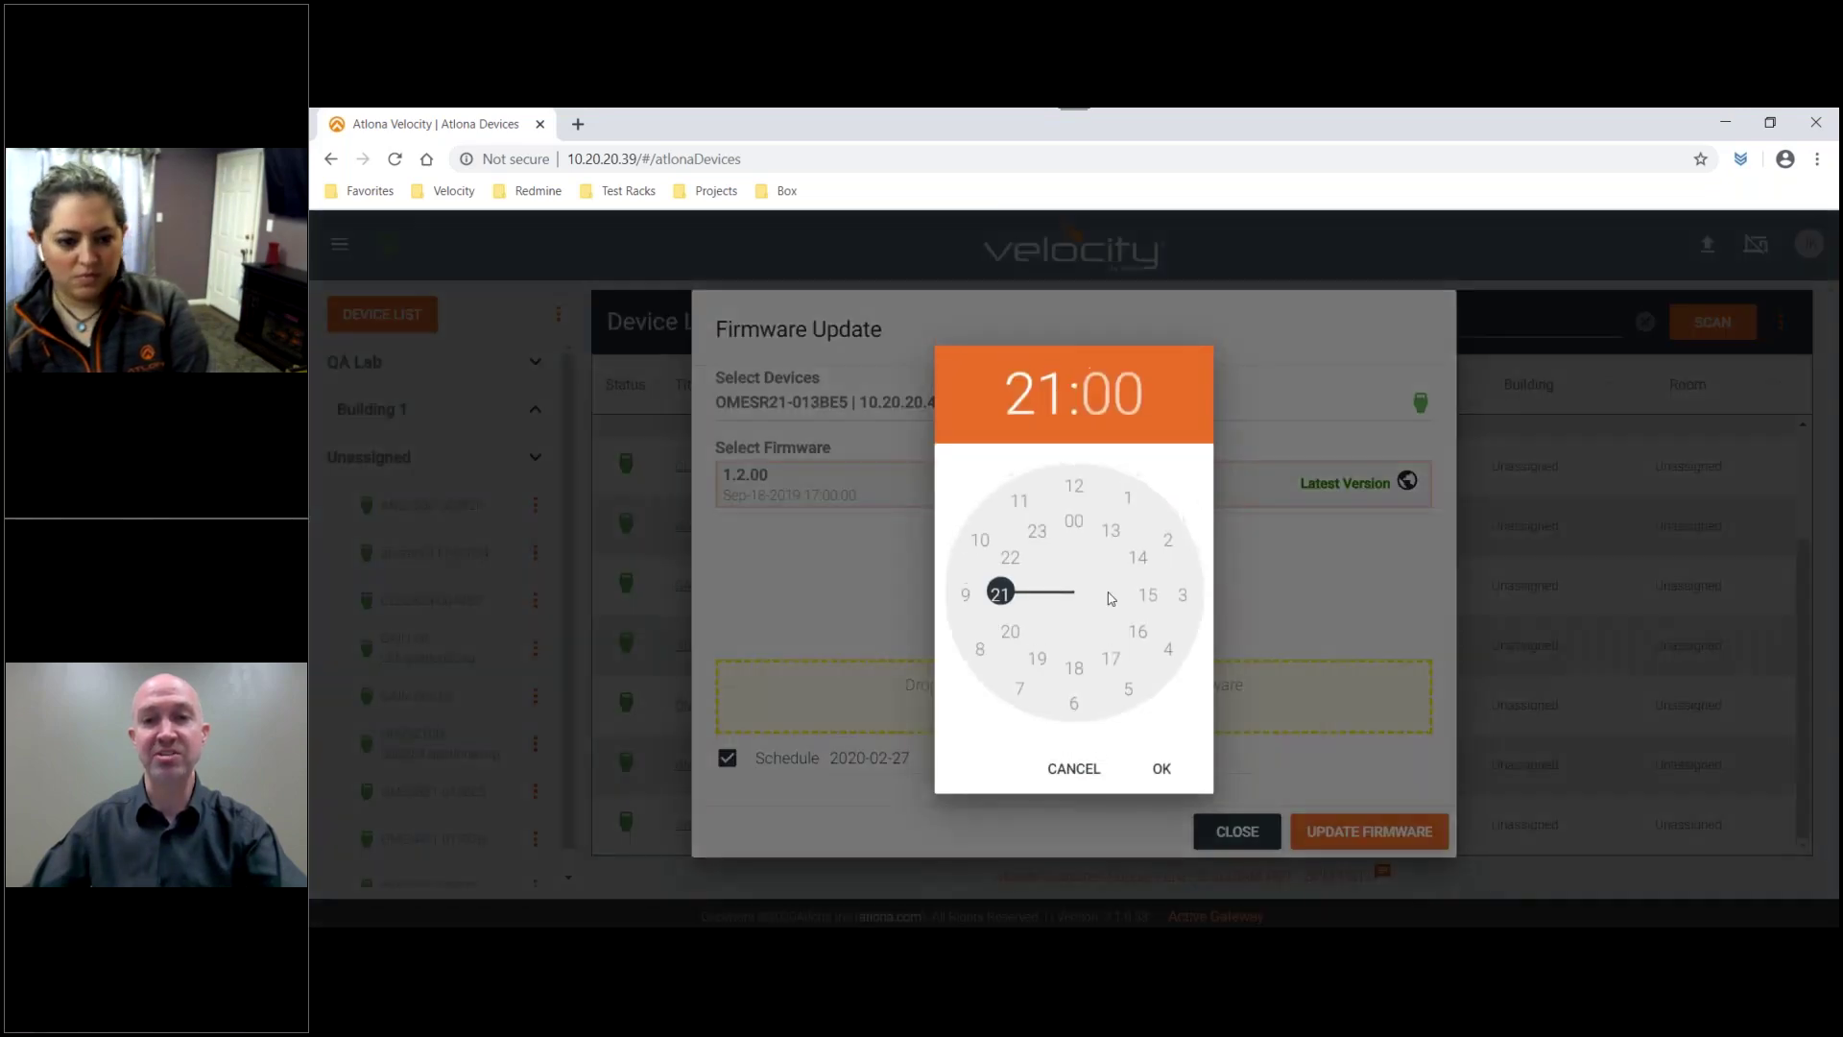
pyautogui.click(1080, 768)
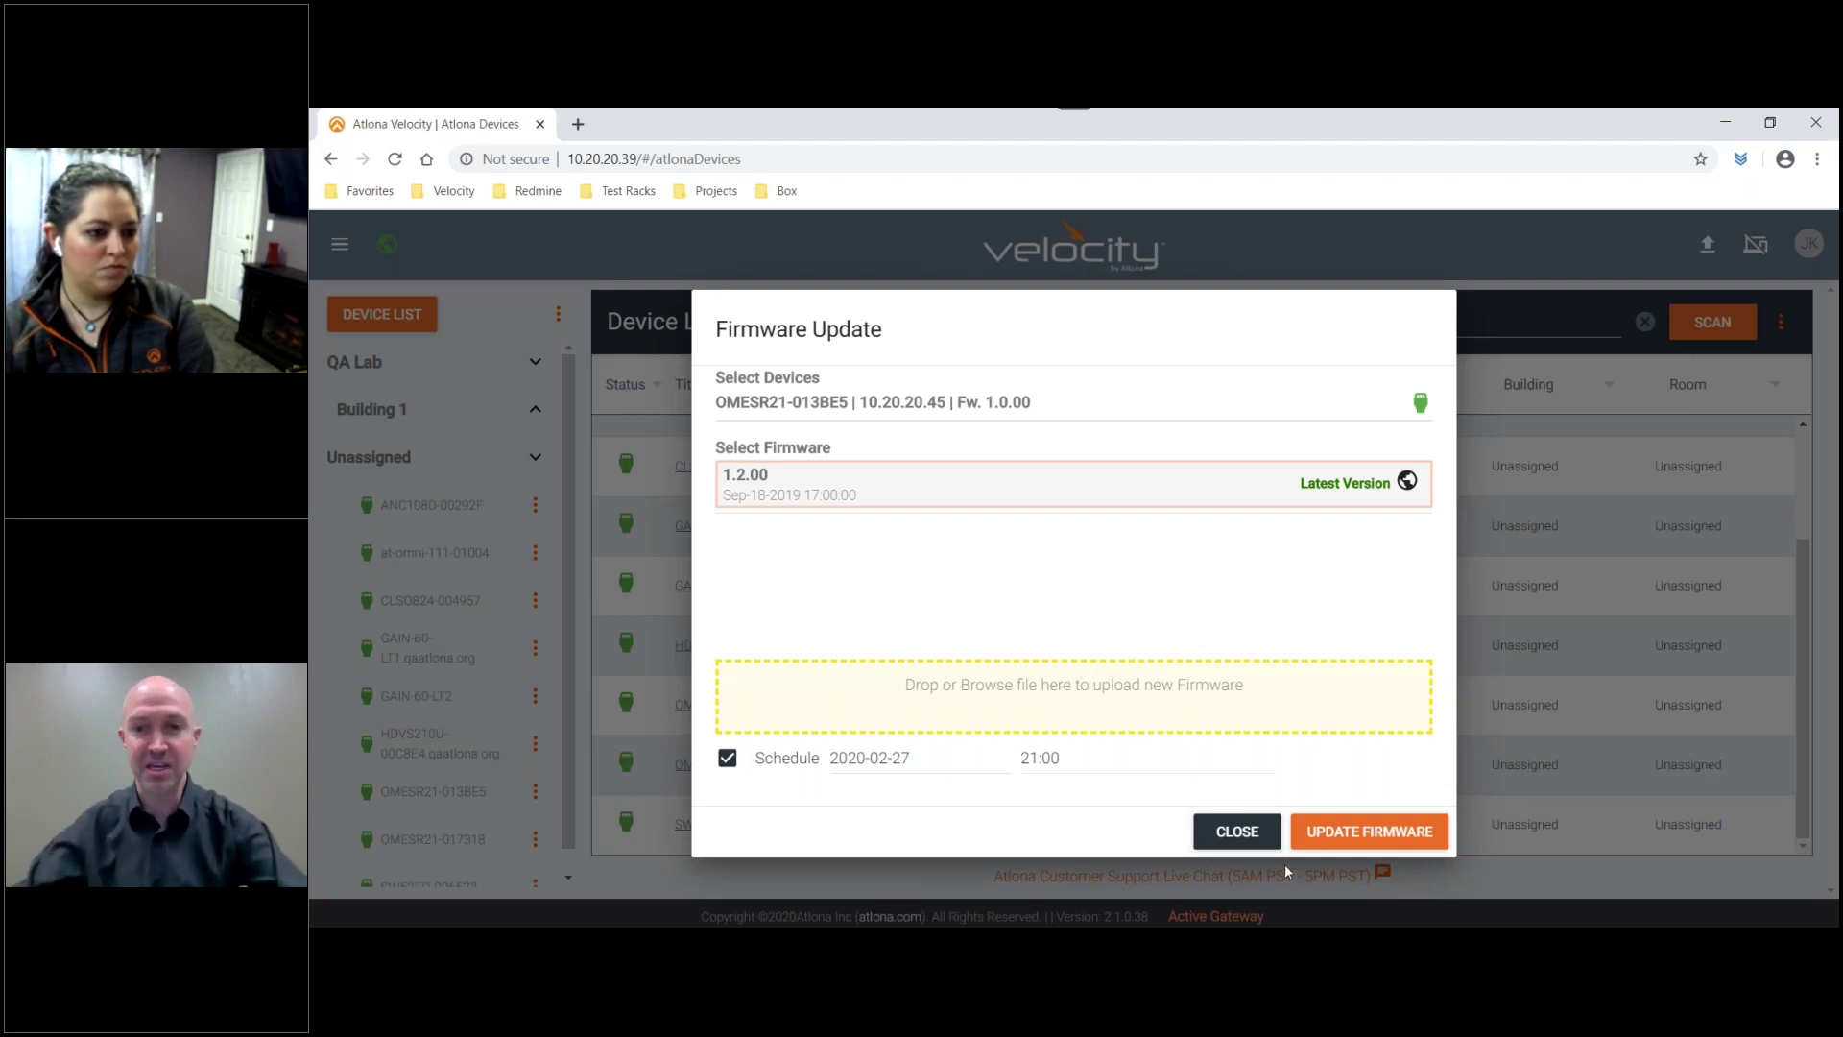
pyautogui.click(1238, 832)
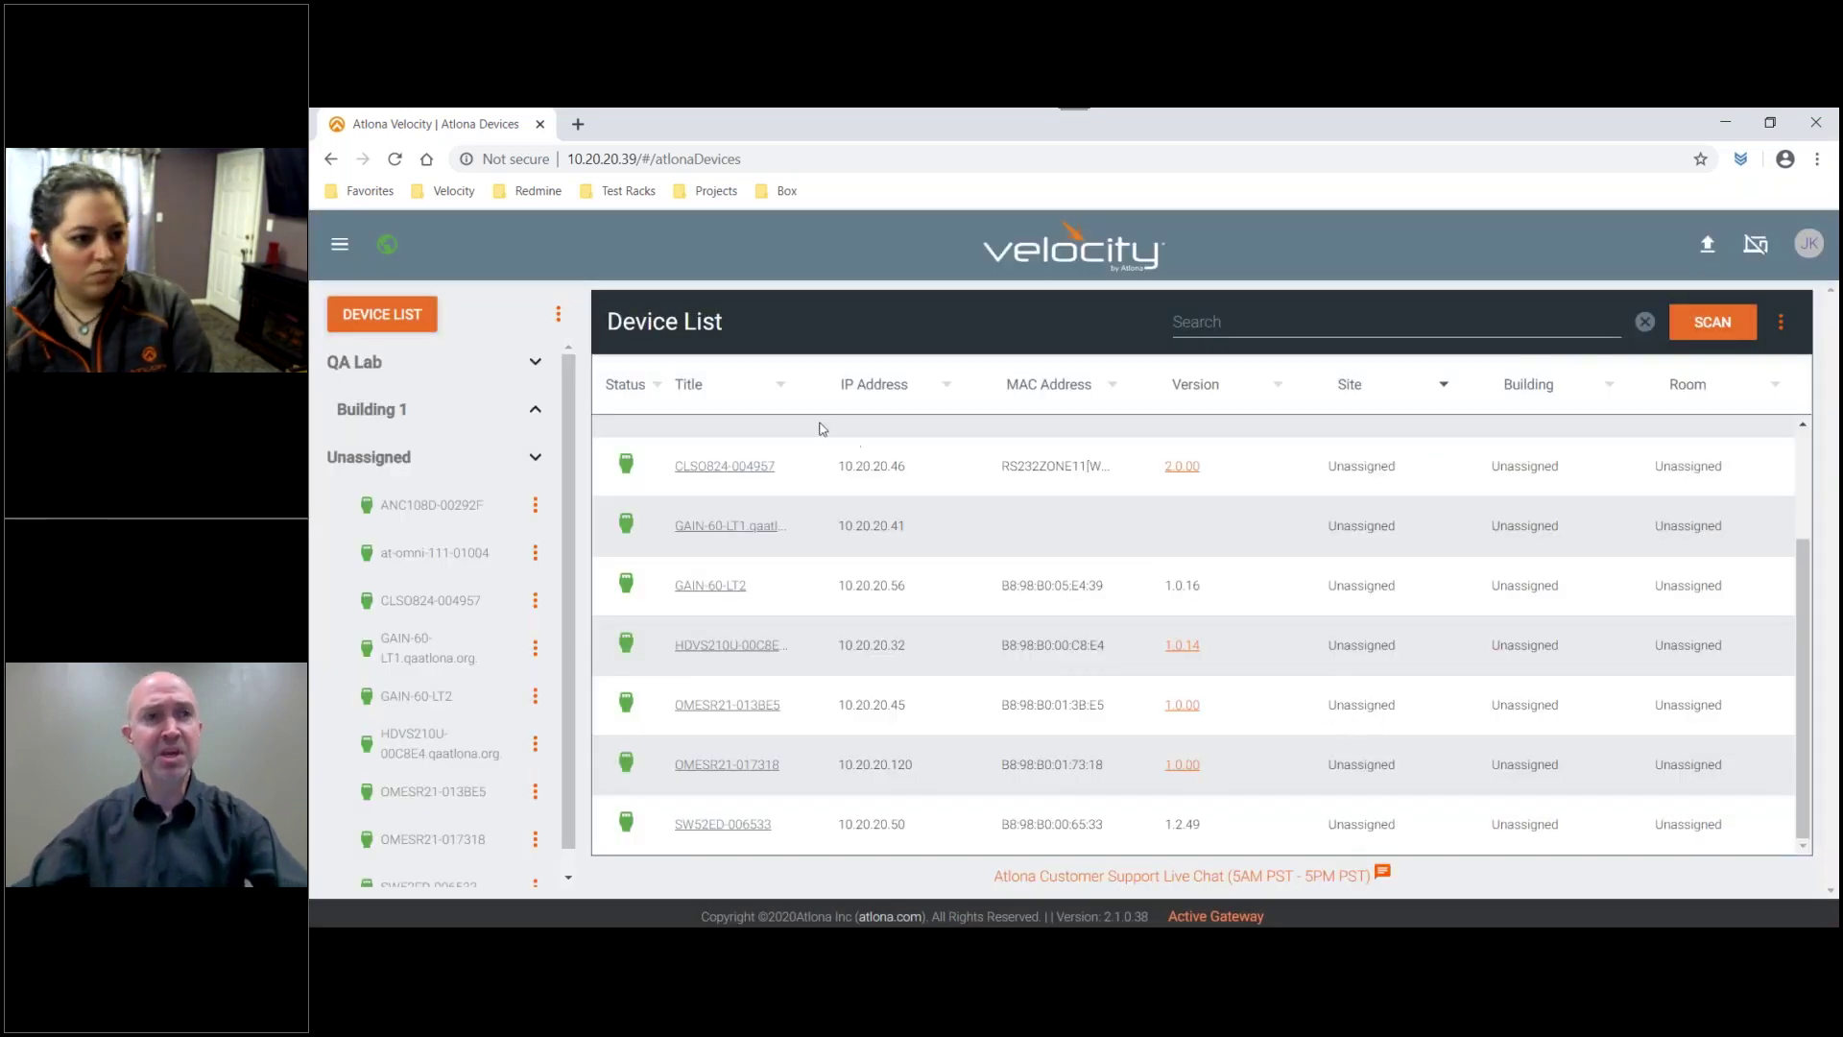
# Step: Go to the scheduling management page listing all calendar integrations
pyautogui.click(339, 246)
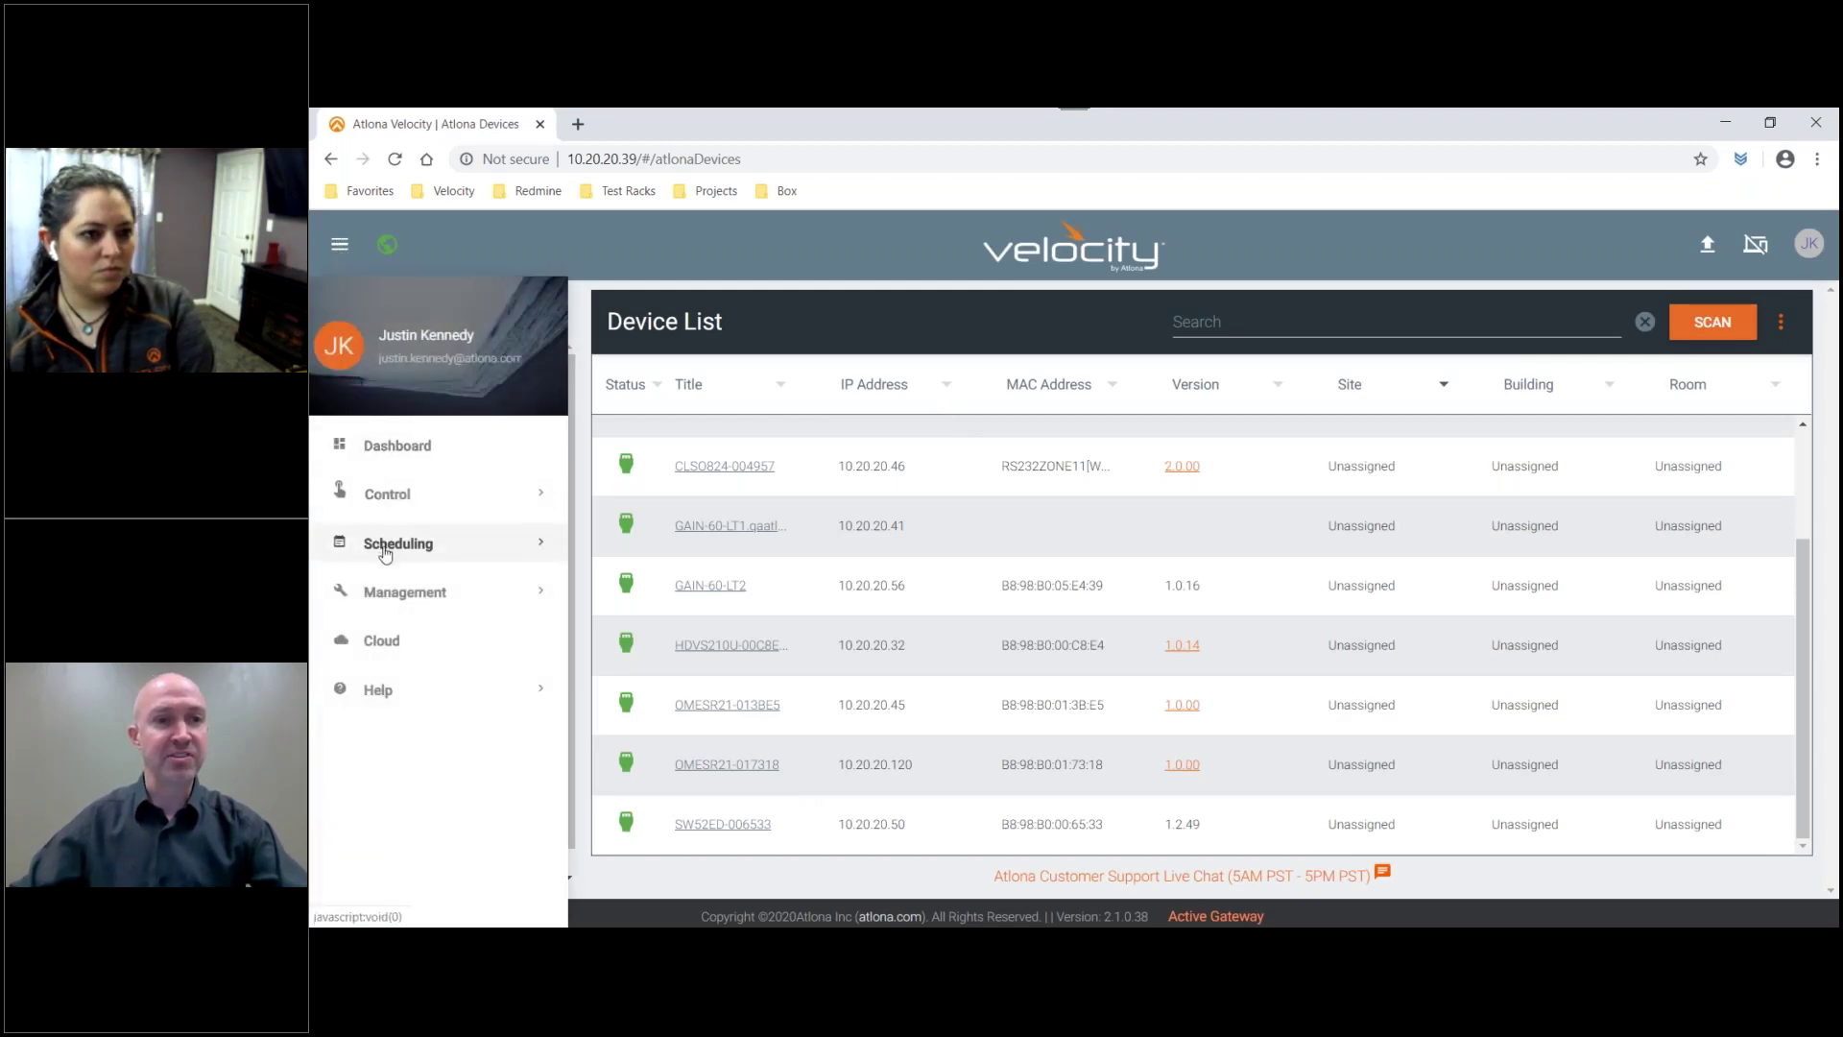
pyautogui.click(413, 563)
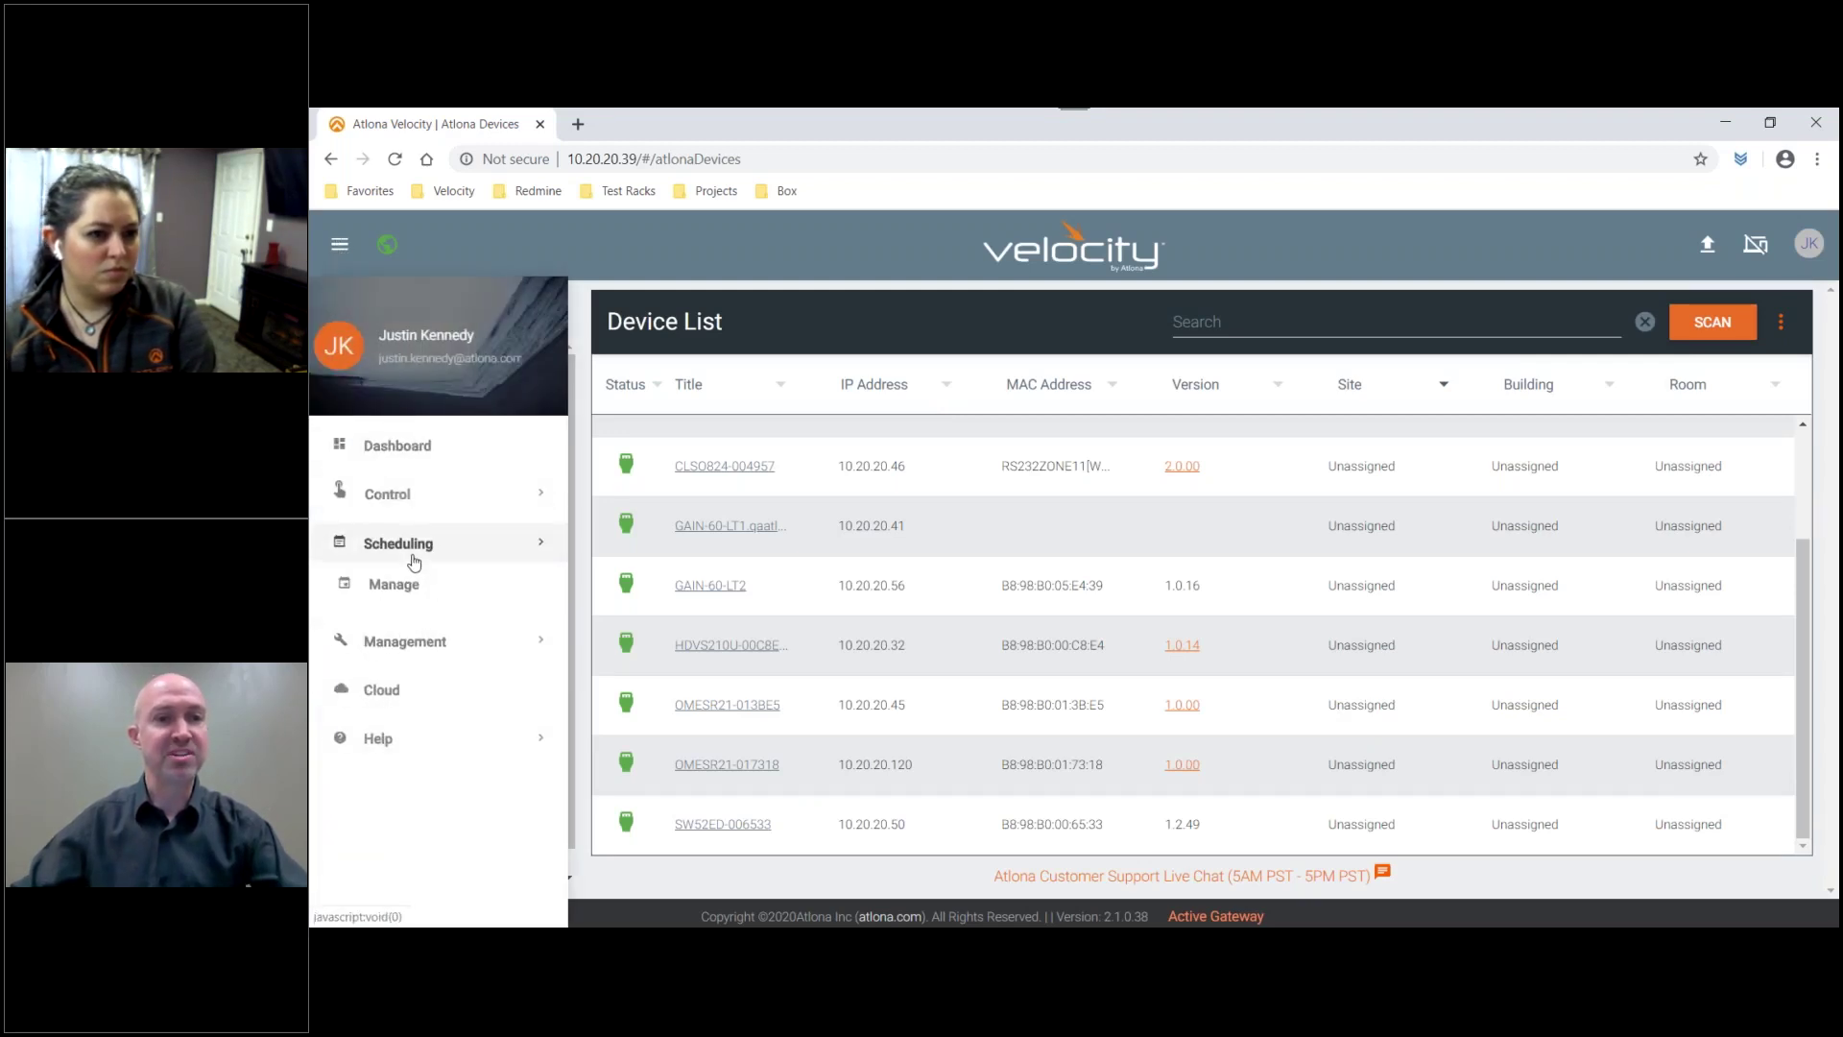
pyautogui.click(411, 593)
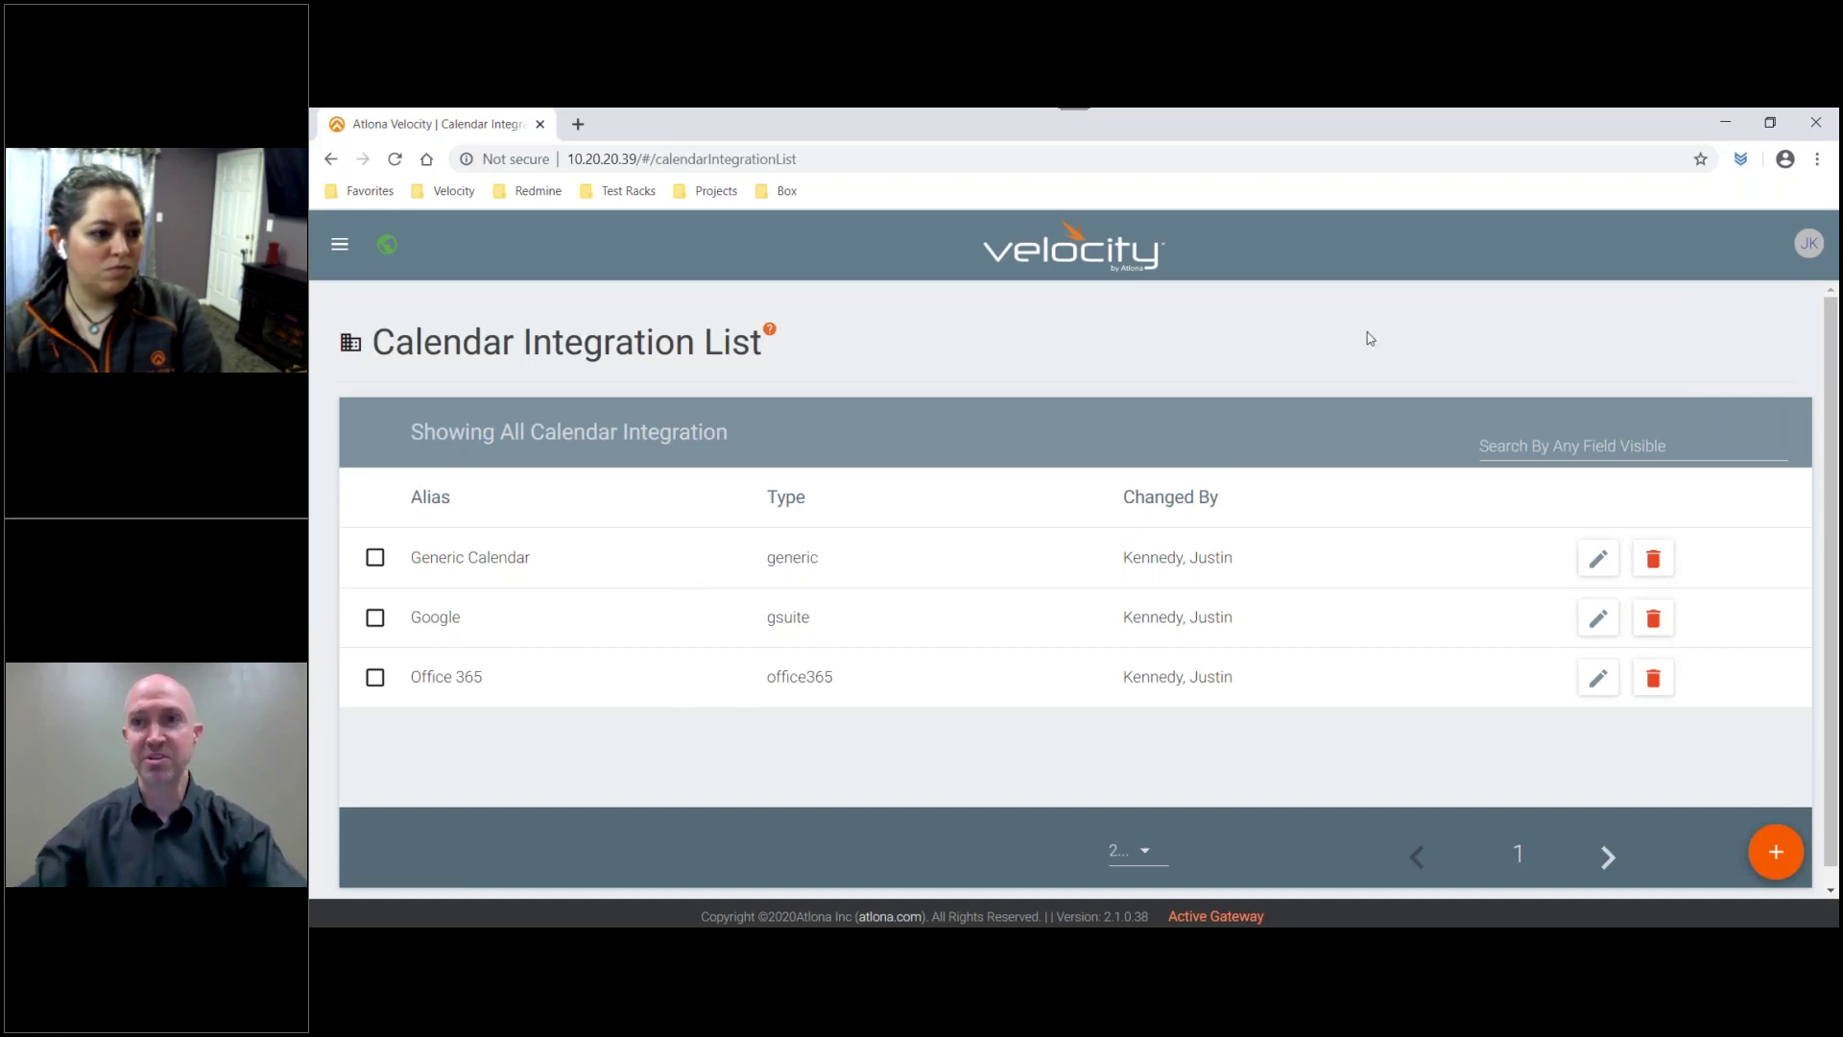
# Step: View the existing Google calendar integration's record, then return to the calendar integration list
pyautogui.click(1739, 161)
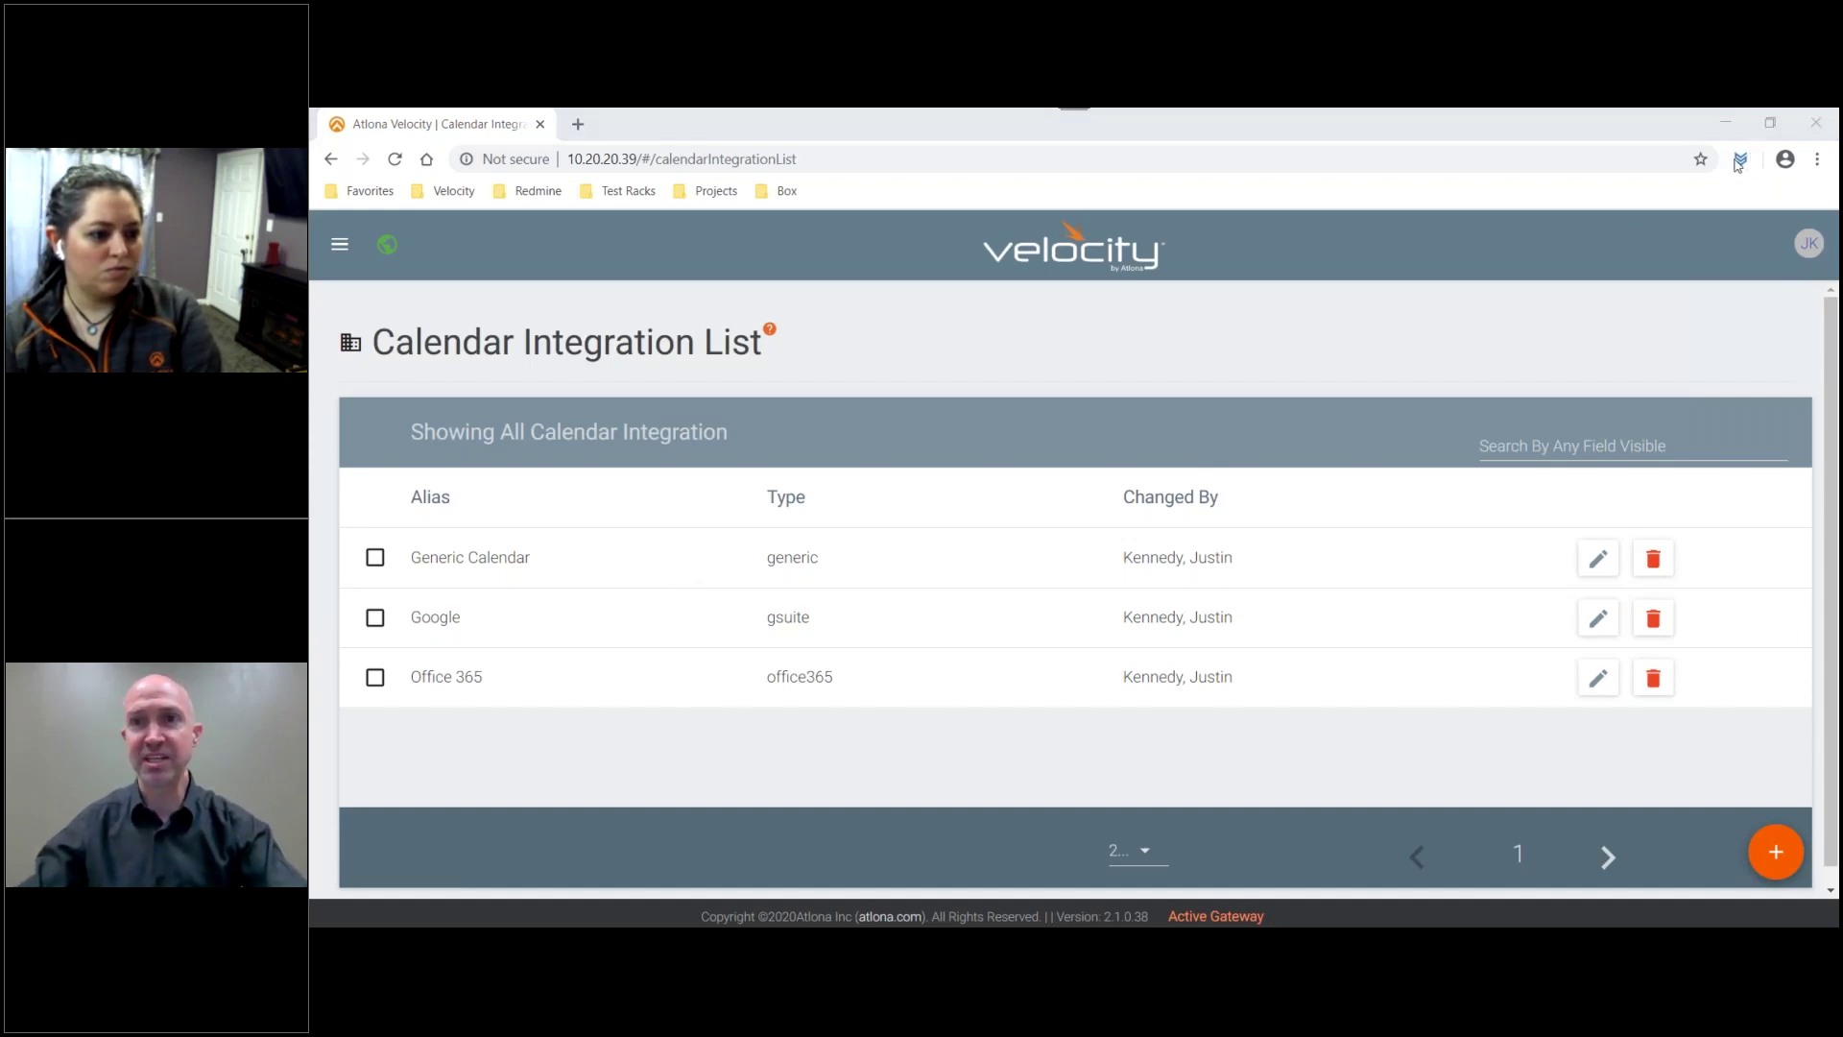
pyautogui.click(1760, 610)
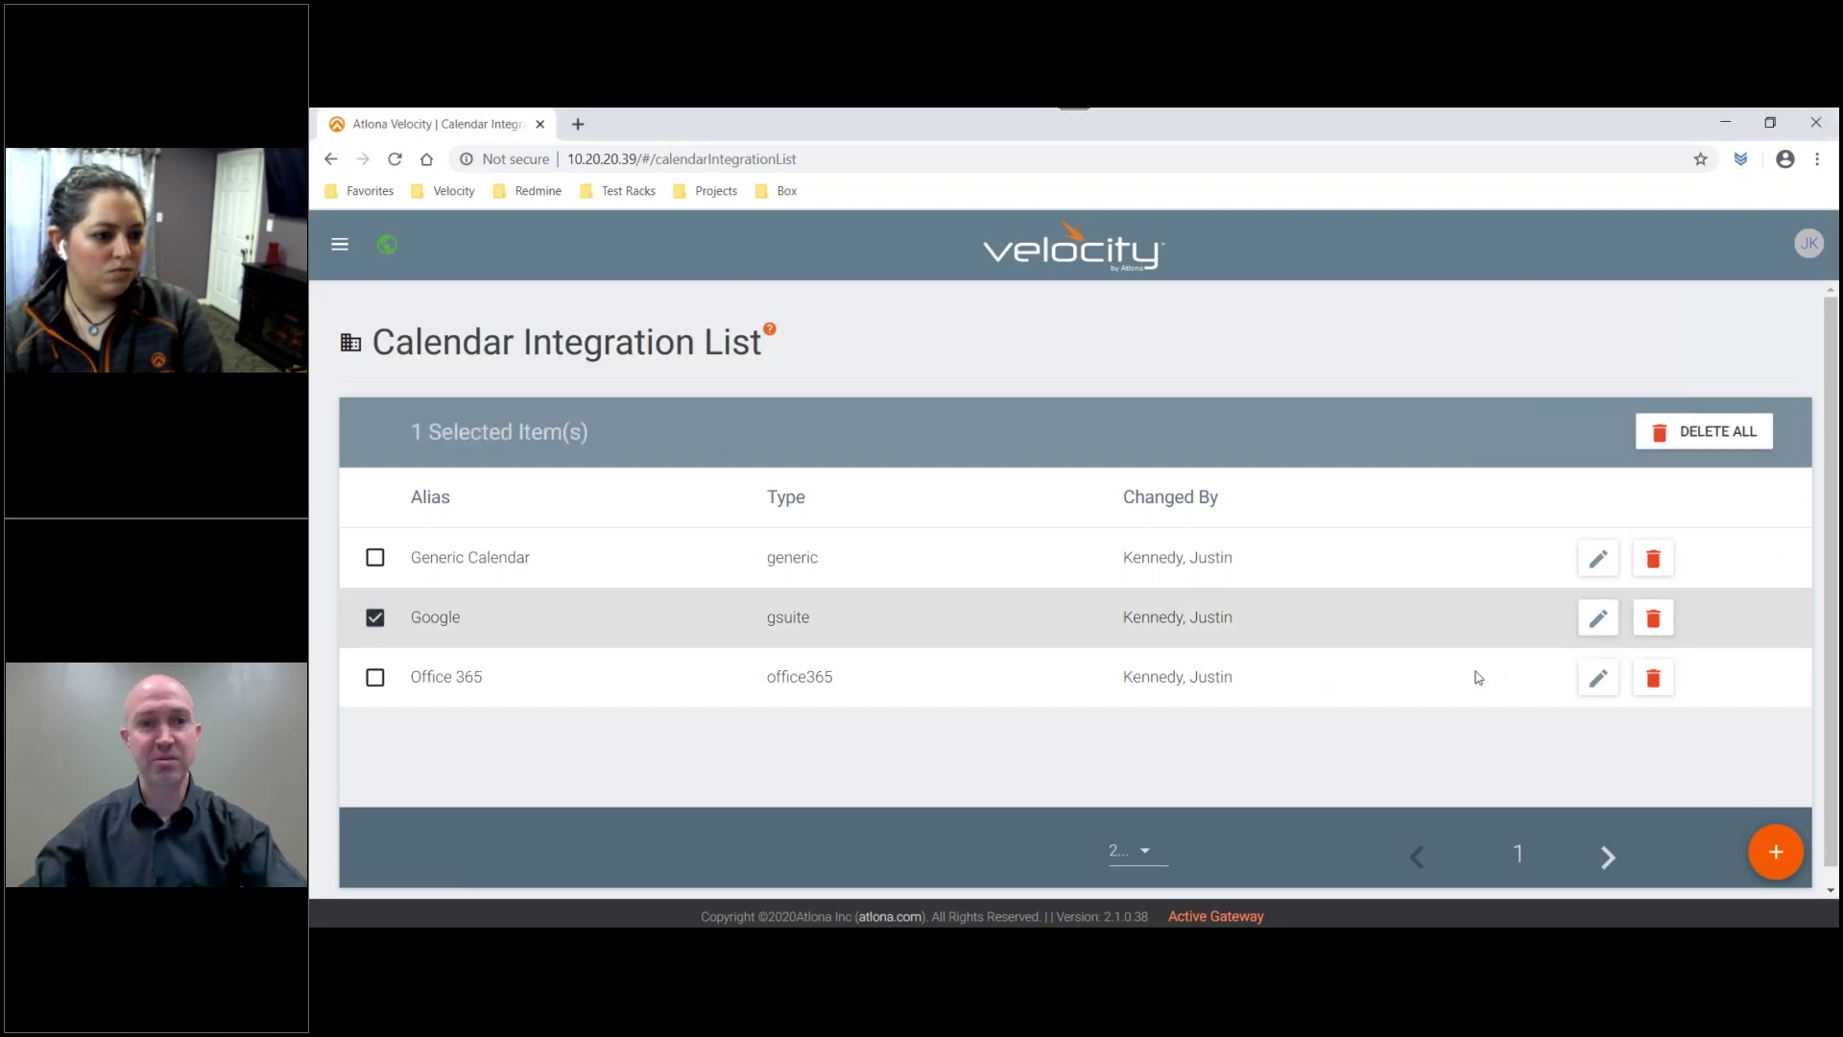
pyautogui.click(1598, 618)
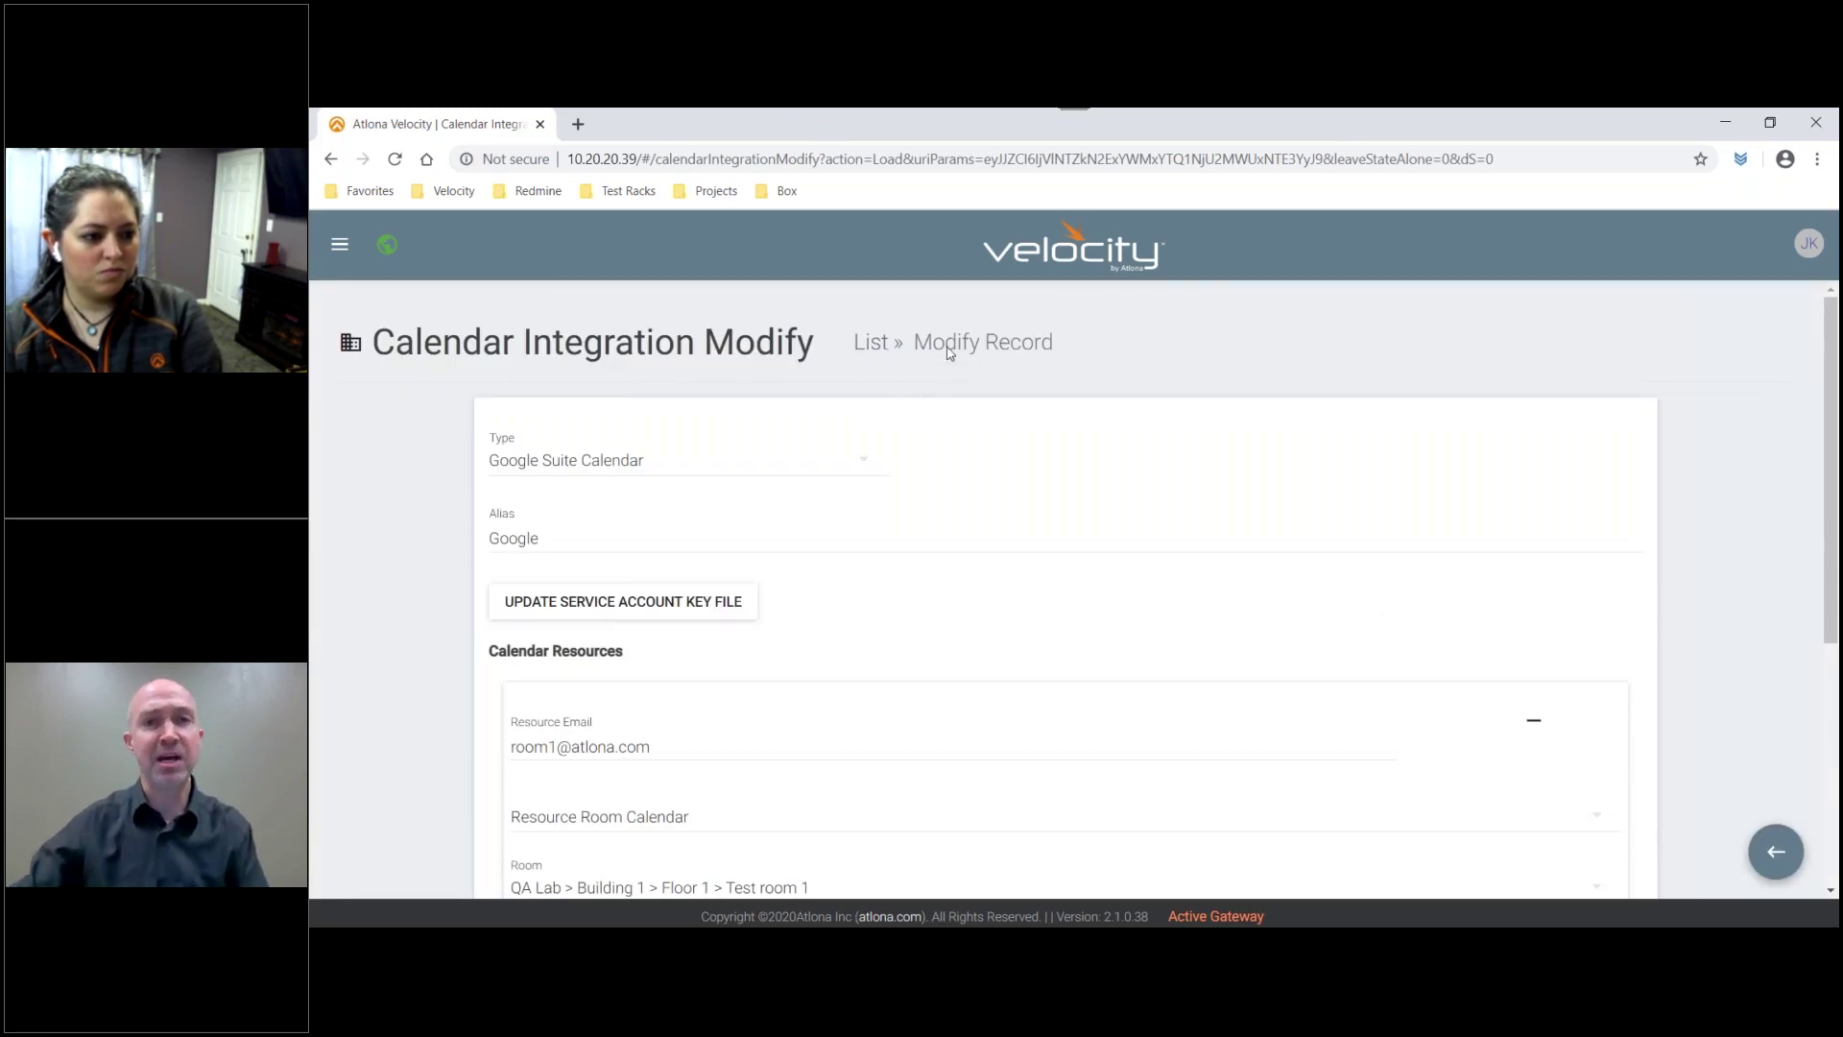
pyautogui.click(871, 343)
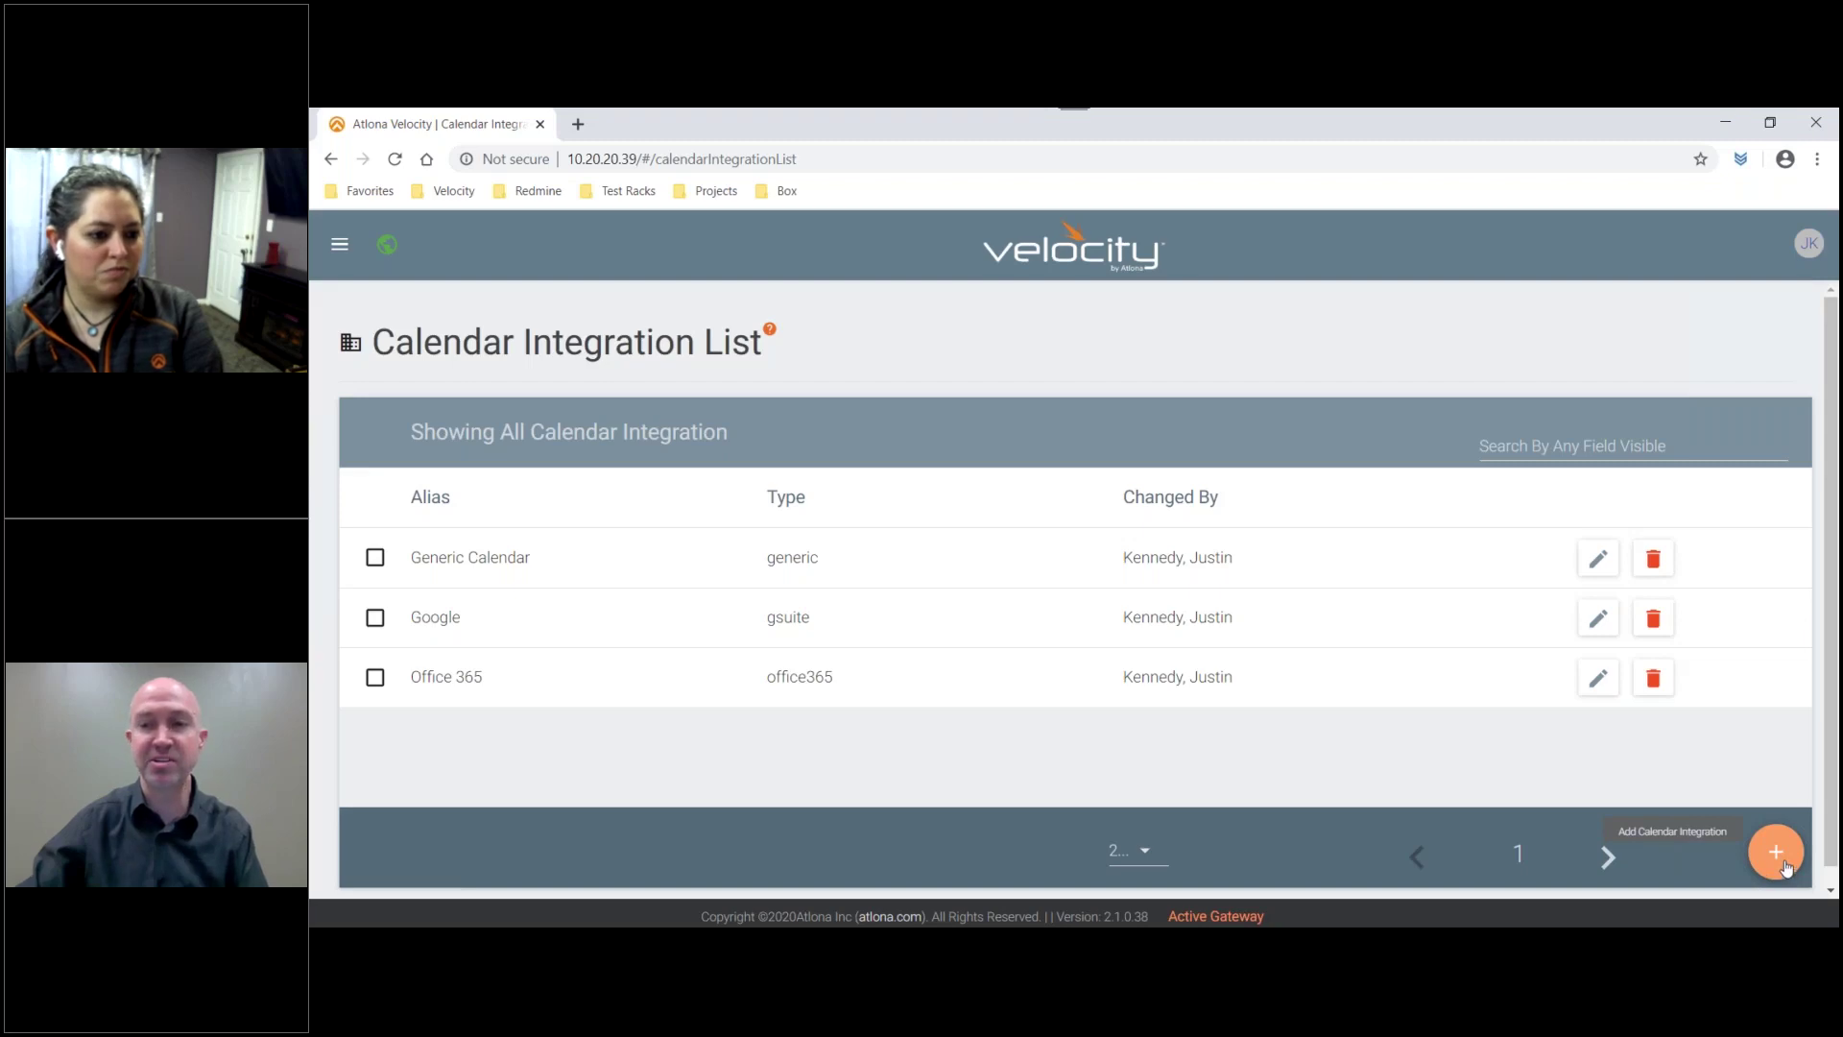
# Step: Create a new calendar integration of type Google Suite Calendar, leaving the alias empty
pyautogui.click(1778, 852)
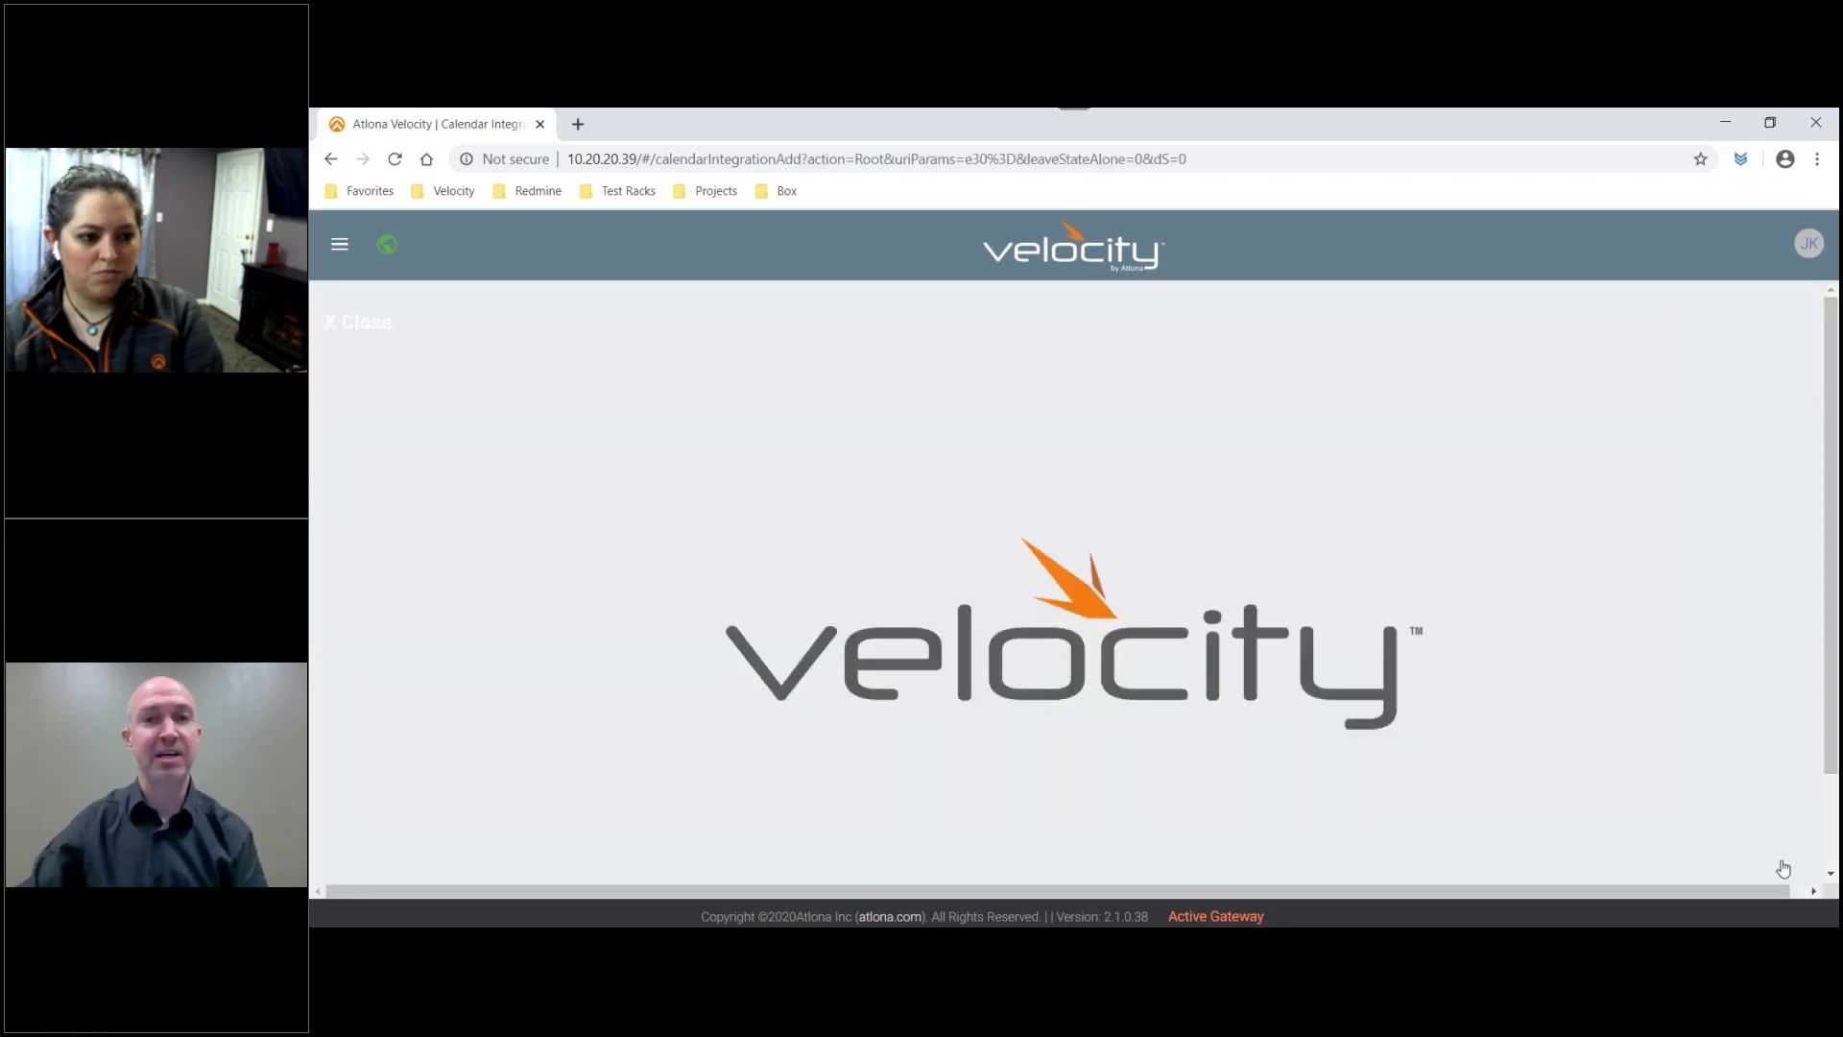
pyautogui.click(1097, 470)
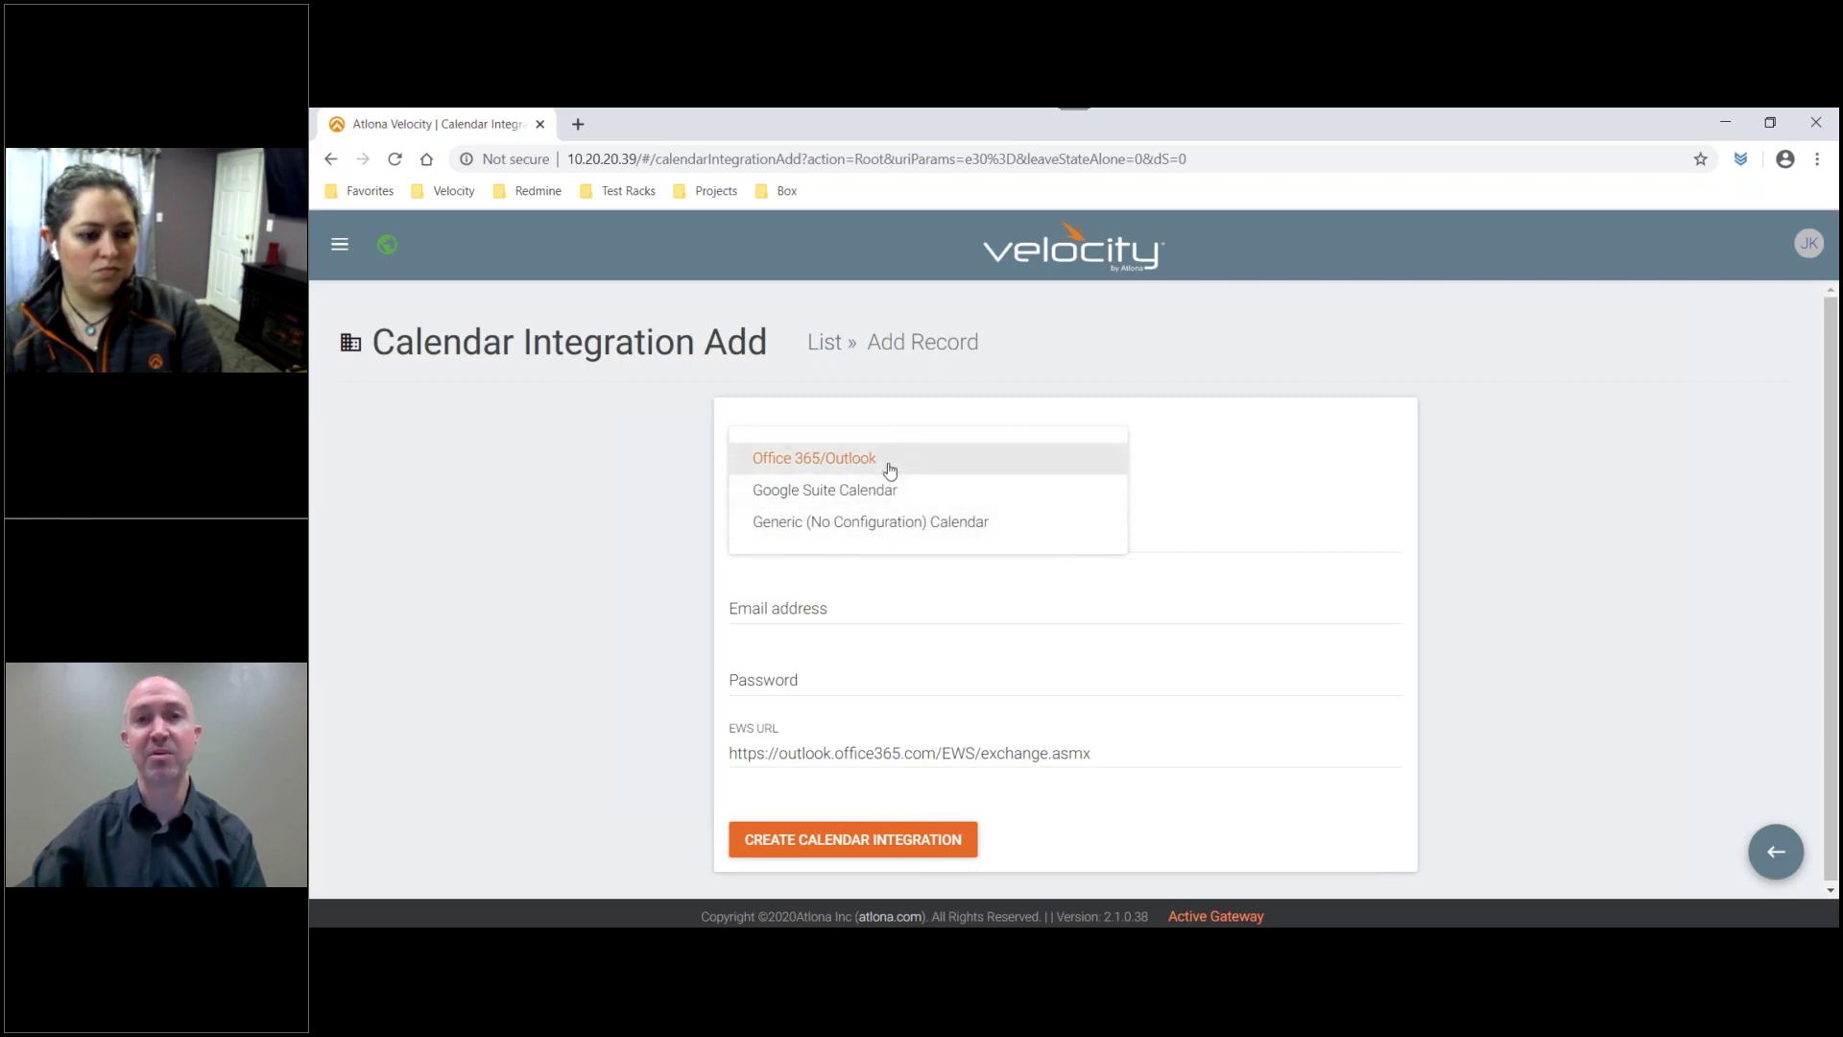
pyautogui.click(867, 506)
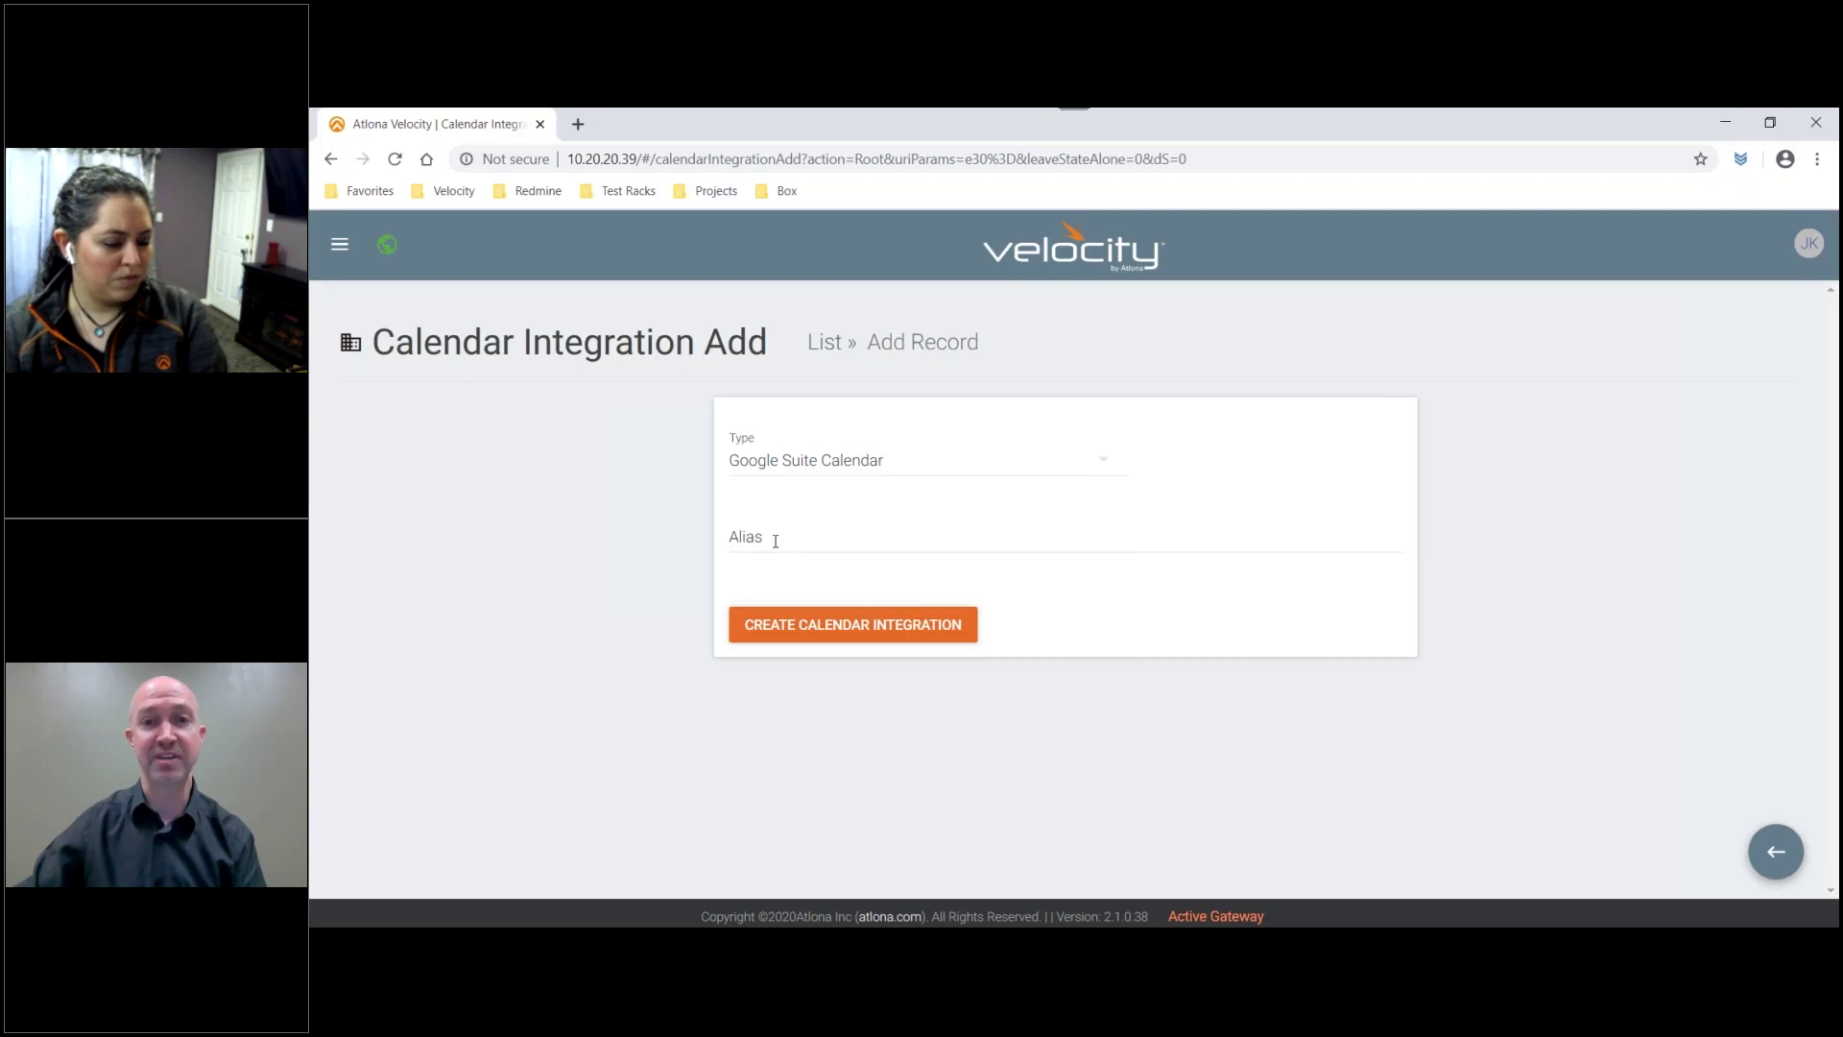
pyautogui.click(776, 540)
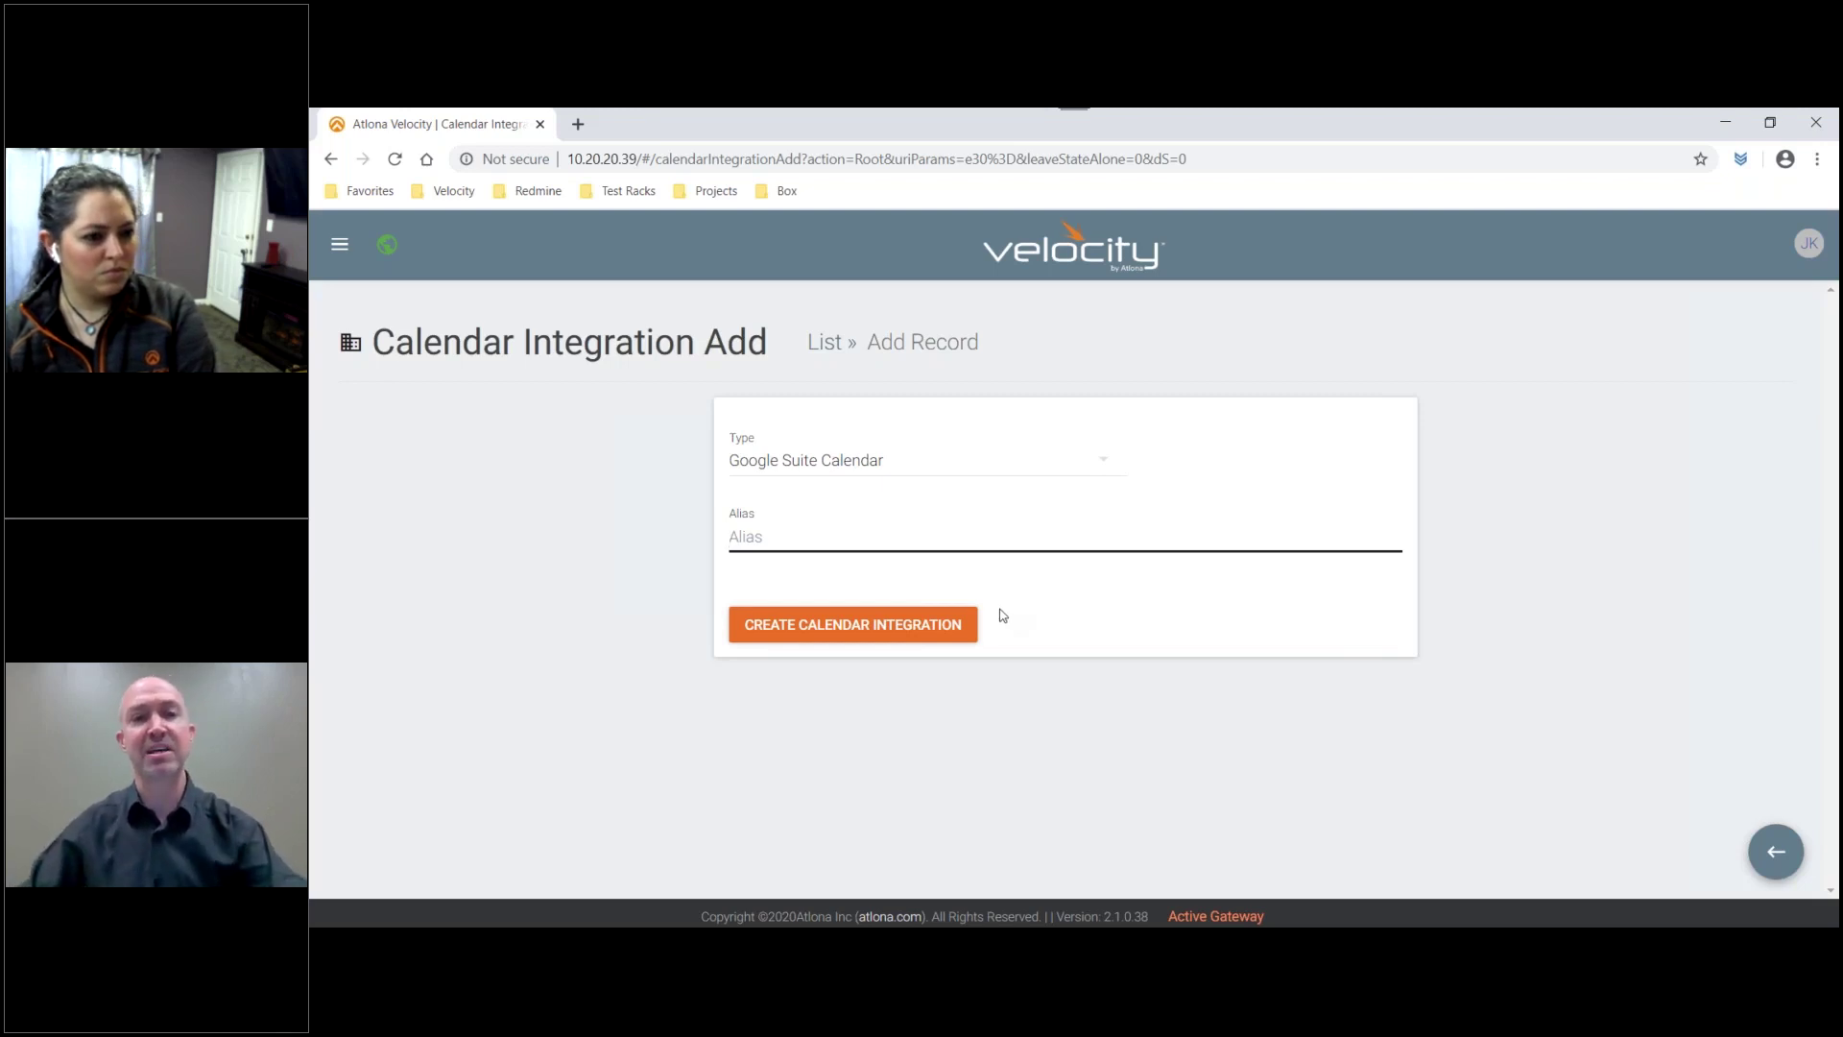
pyautogui.click(888, 629)
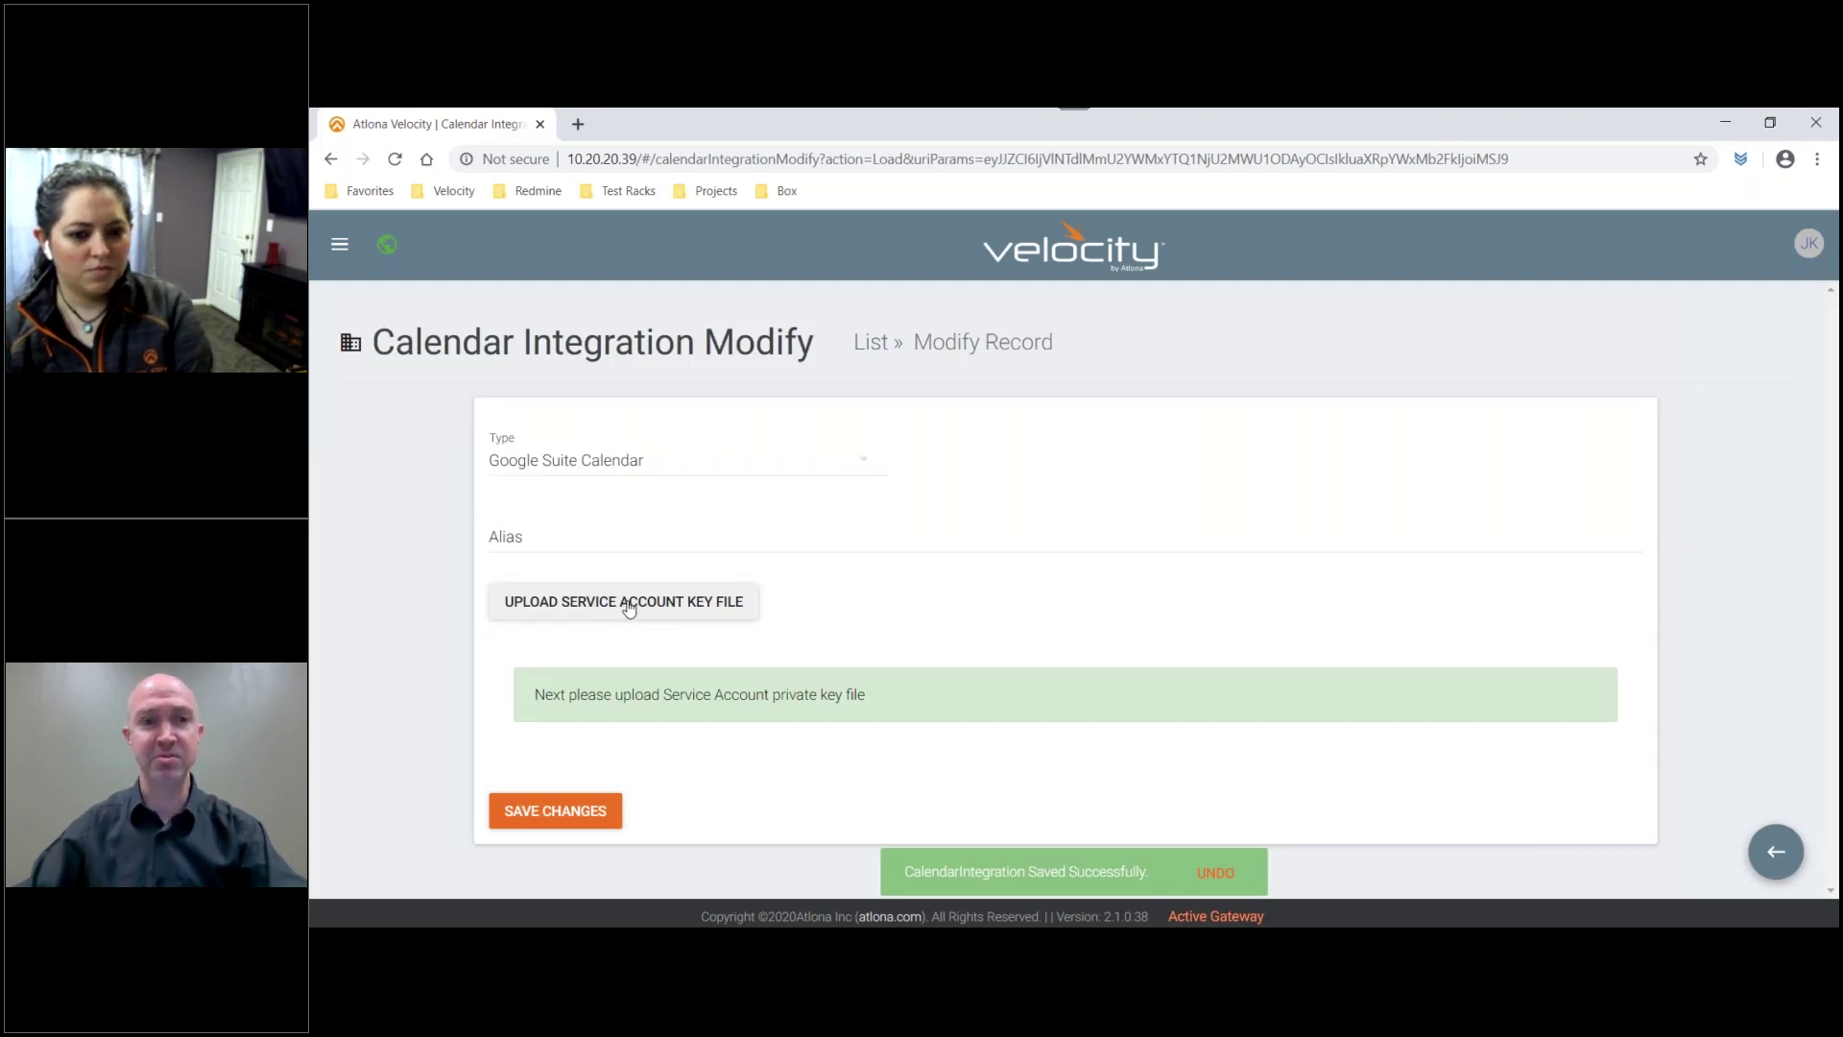
# Step: Upload the g-suite-demo JSON file from the G Suite folder as the integration's service account key file
pyautogui.click(628, 608)
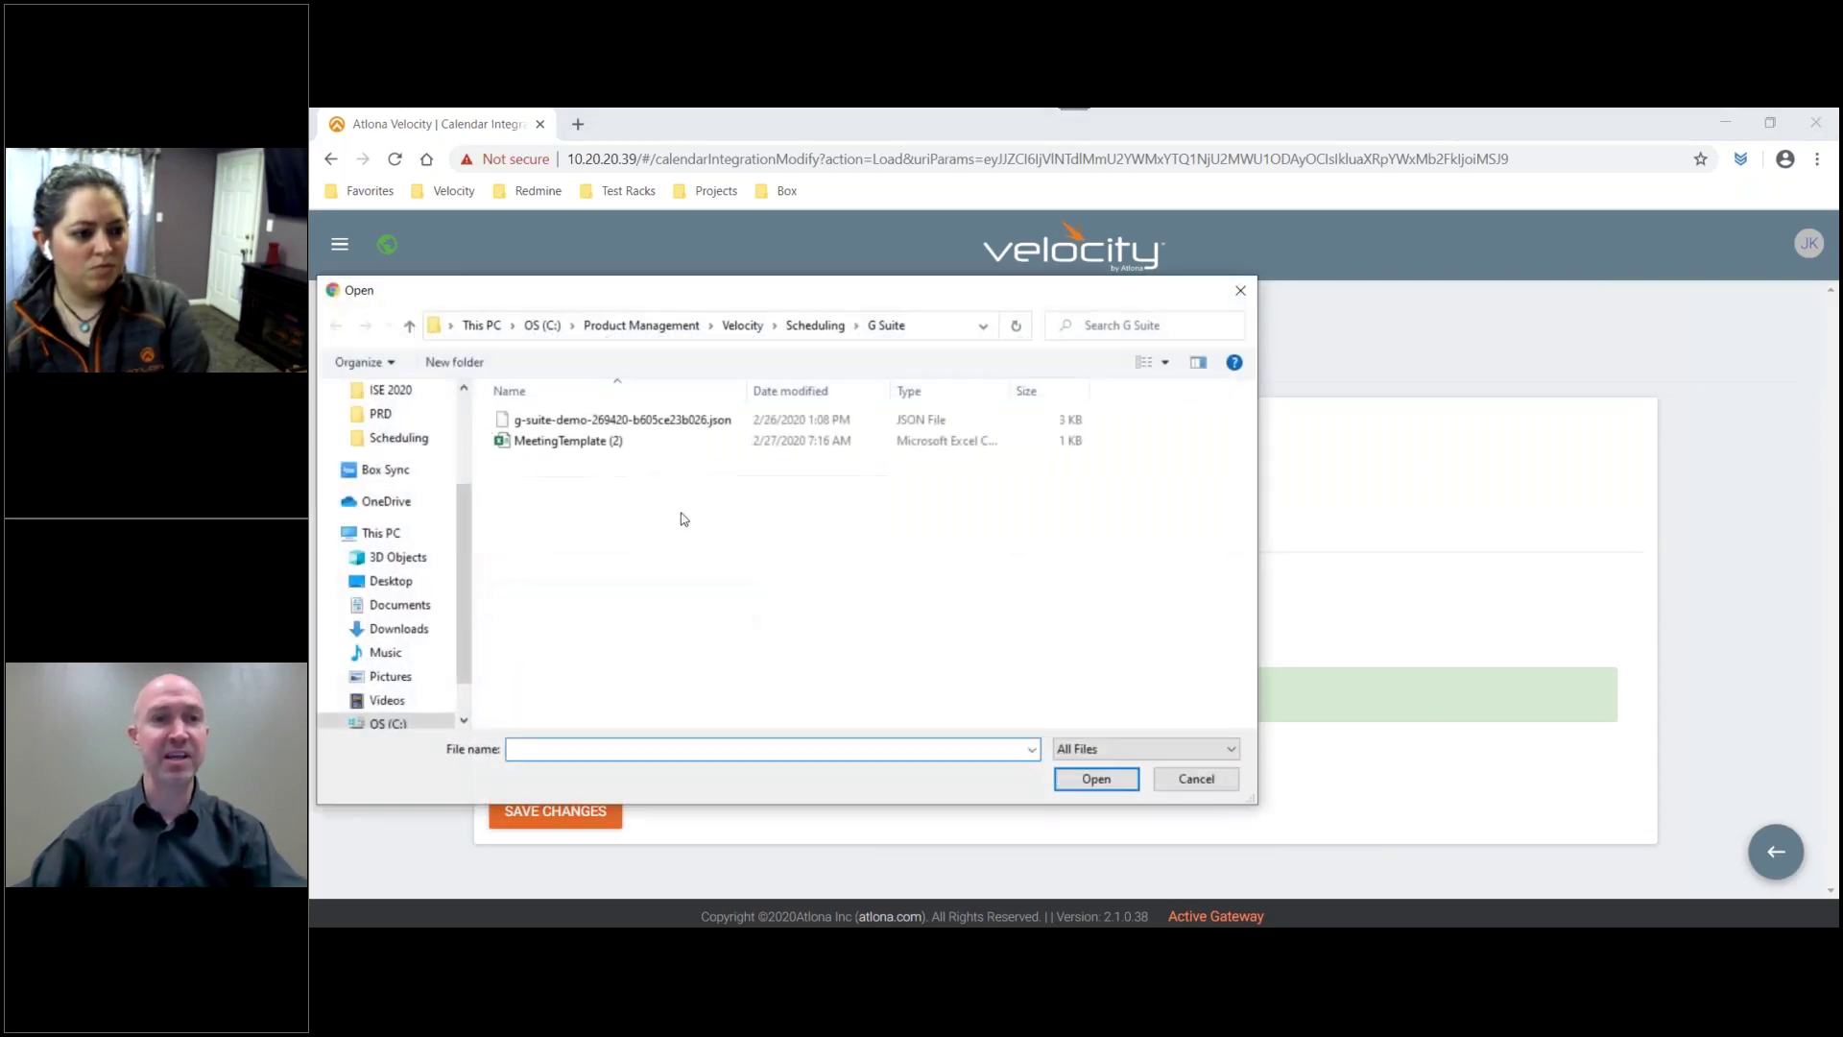
pyautogui.click(606, 428)
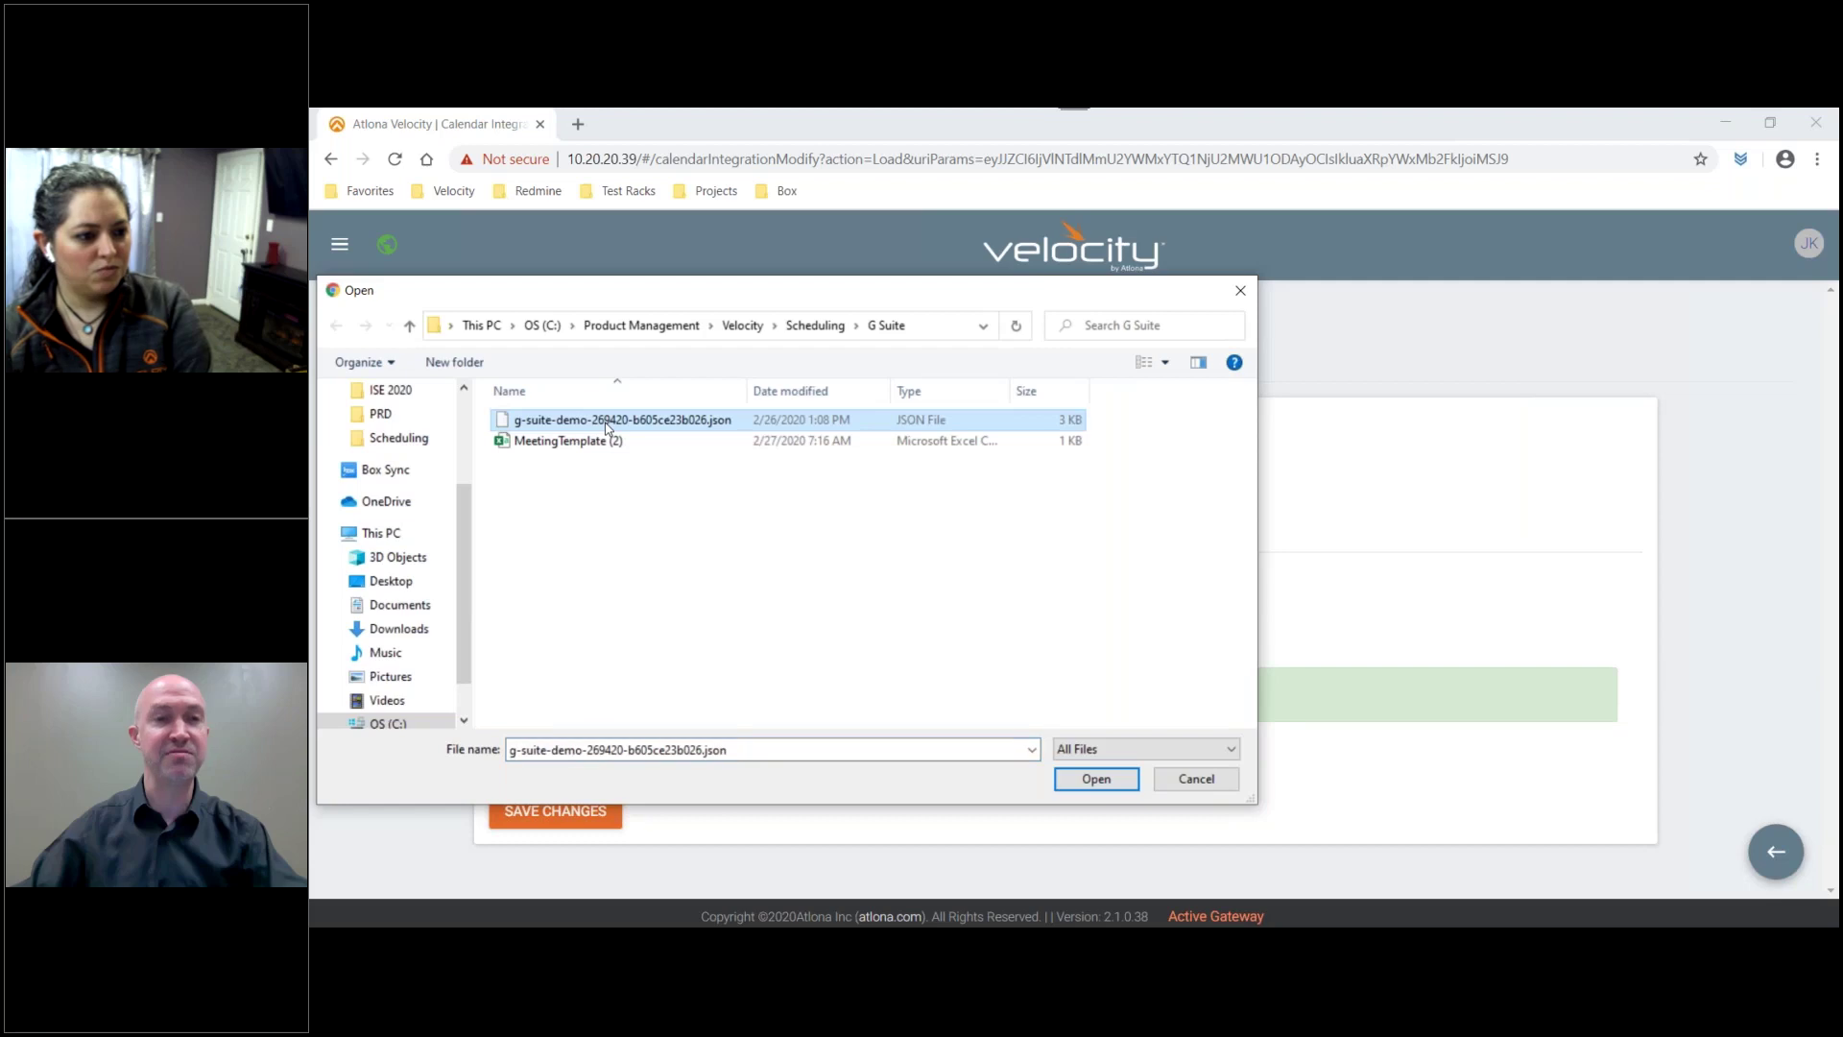
pyautogui.click(1100, 779)
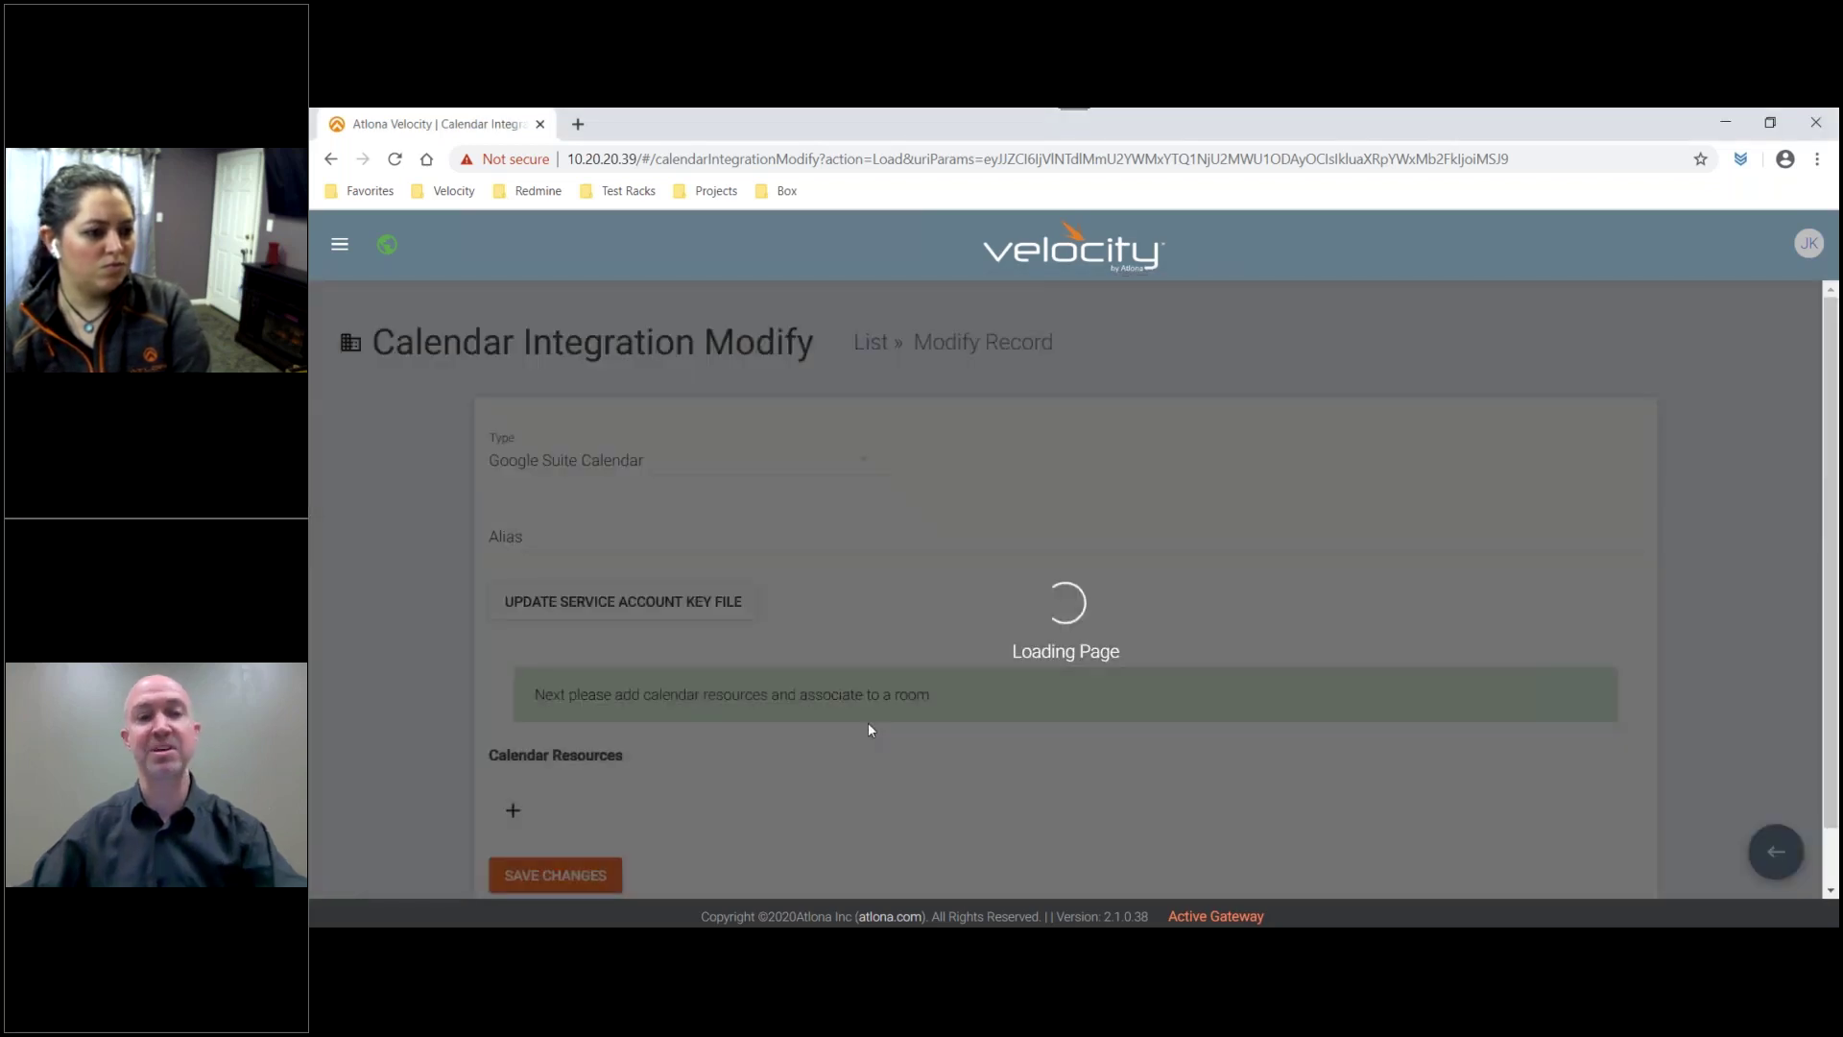
# Step: Add a blank calendar resource, check which rooms it can be associated with, and return to the integration list without saving
pyautogui.scroll(-1, 860, 758)
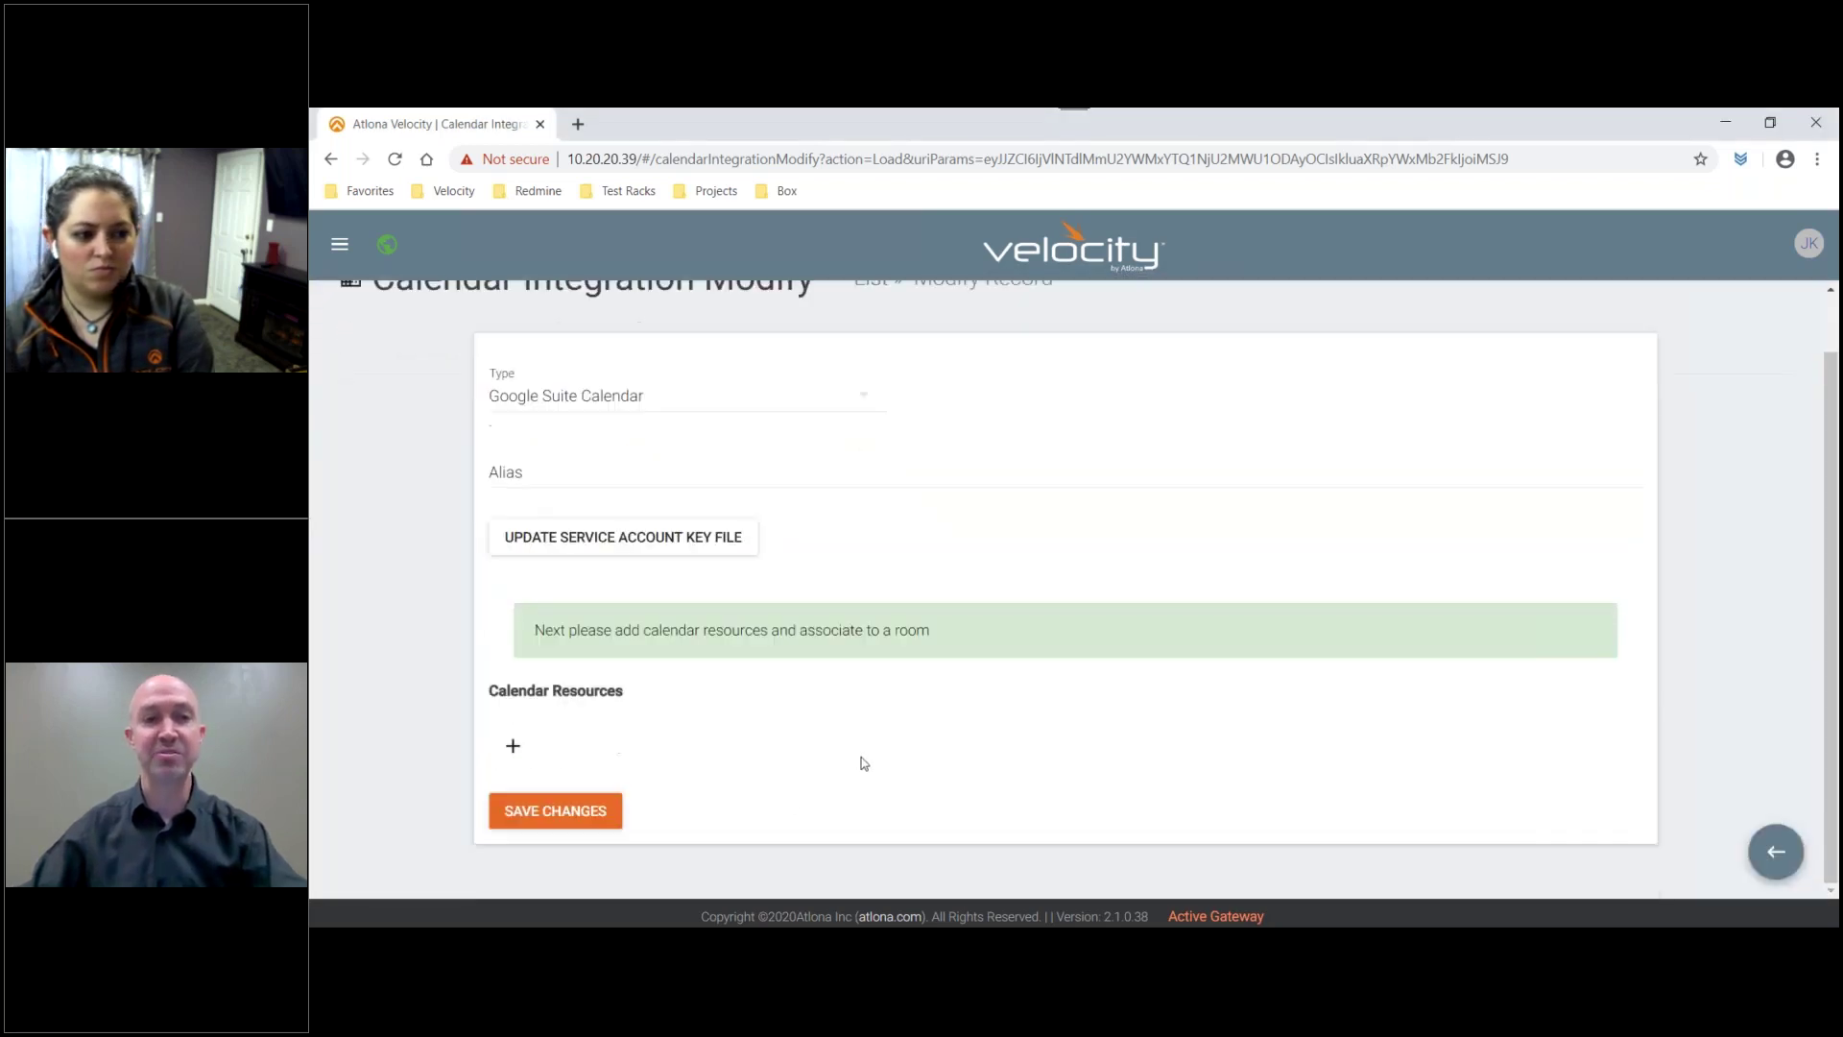
pyautogui.click(513, 745)
pyautogui.scroll(-1, 738, 765)
pyautogui.scroll(-2, 737, 765)
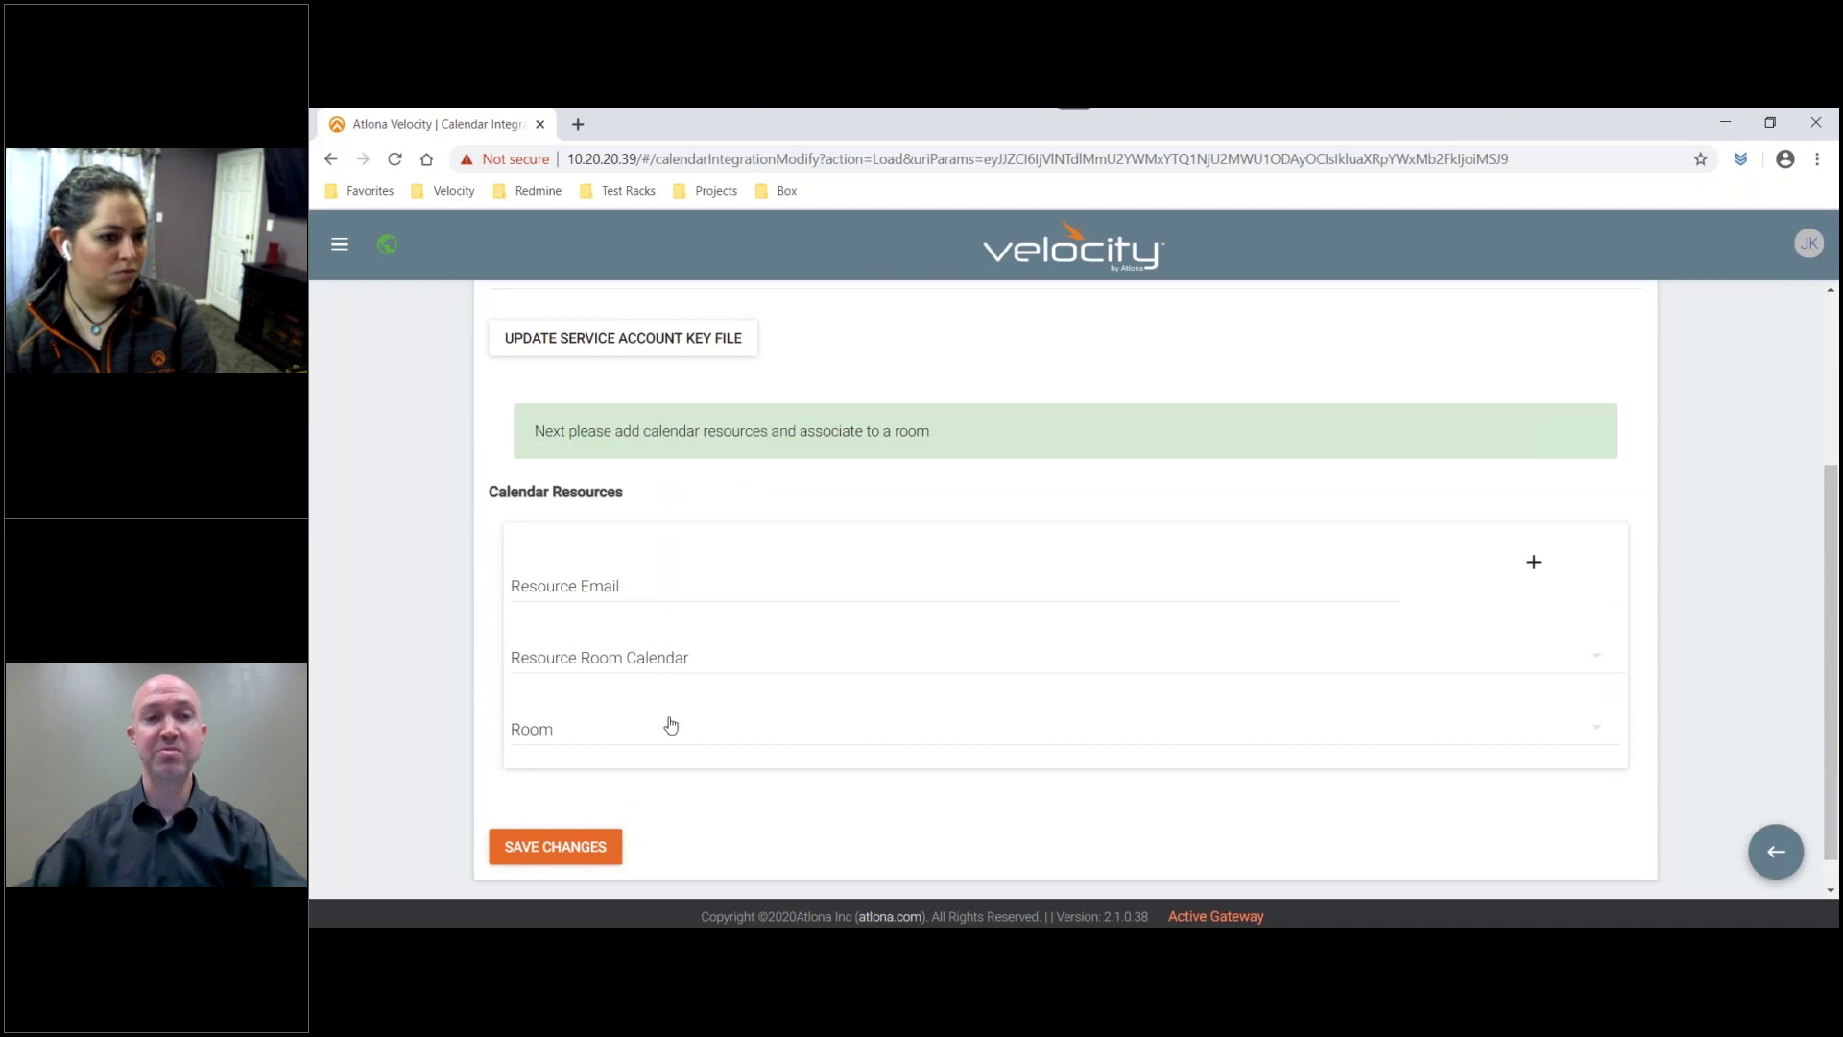
pyautogui.click(638, 738)
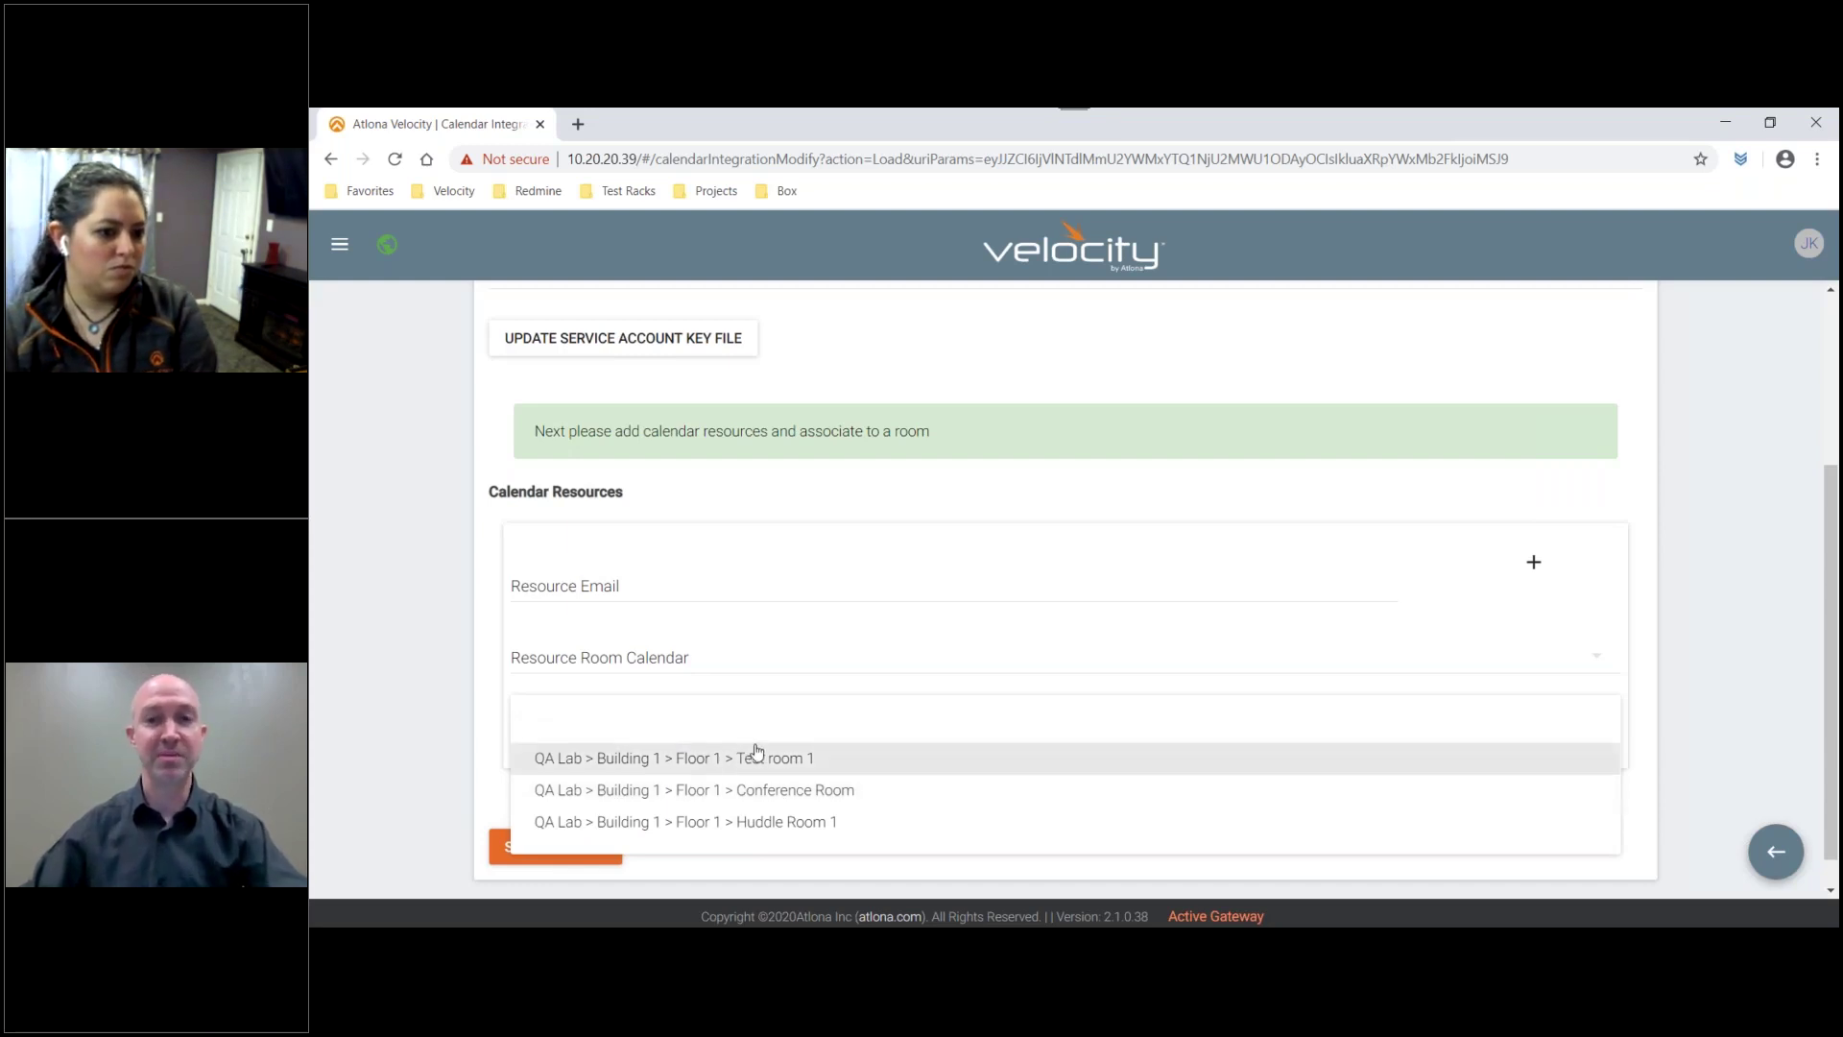
pyautogui.click(1642, 515)
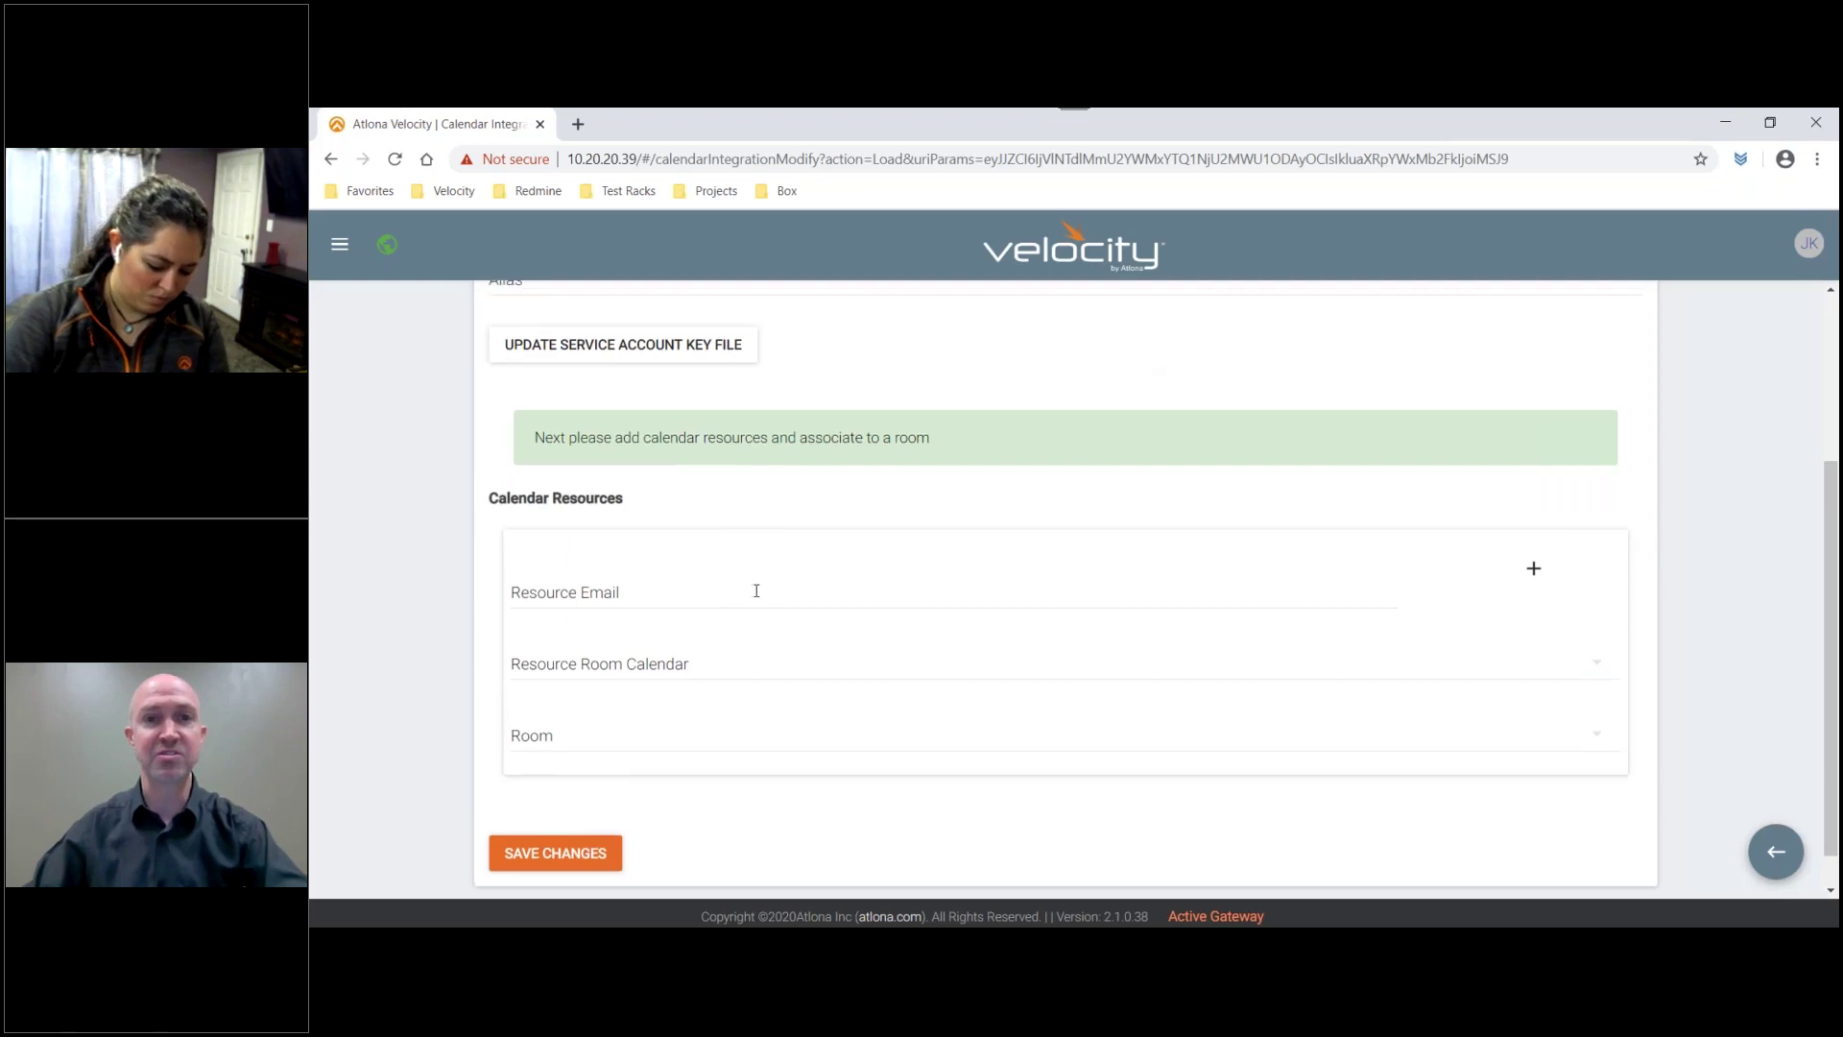
pyautogui.scroll(3, 755, 589)
pyautogui.click(873, 345)
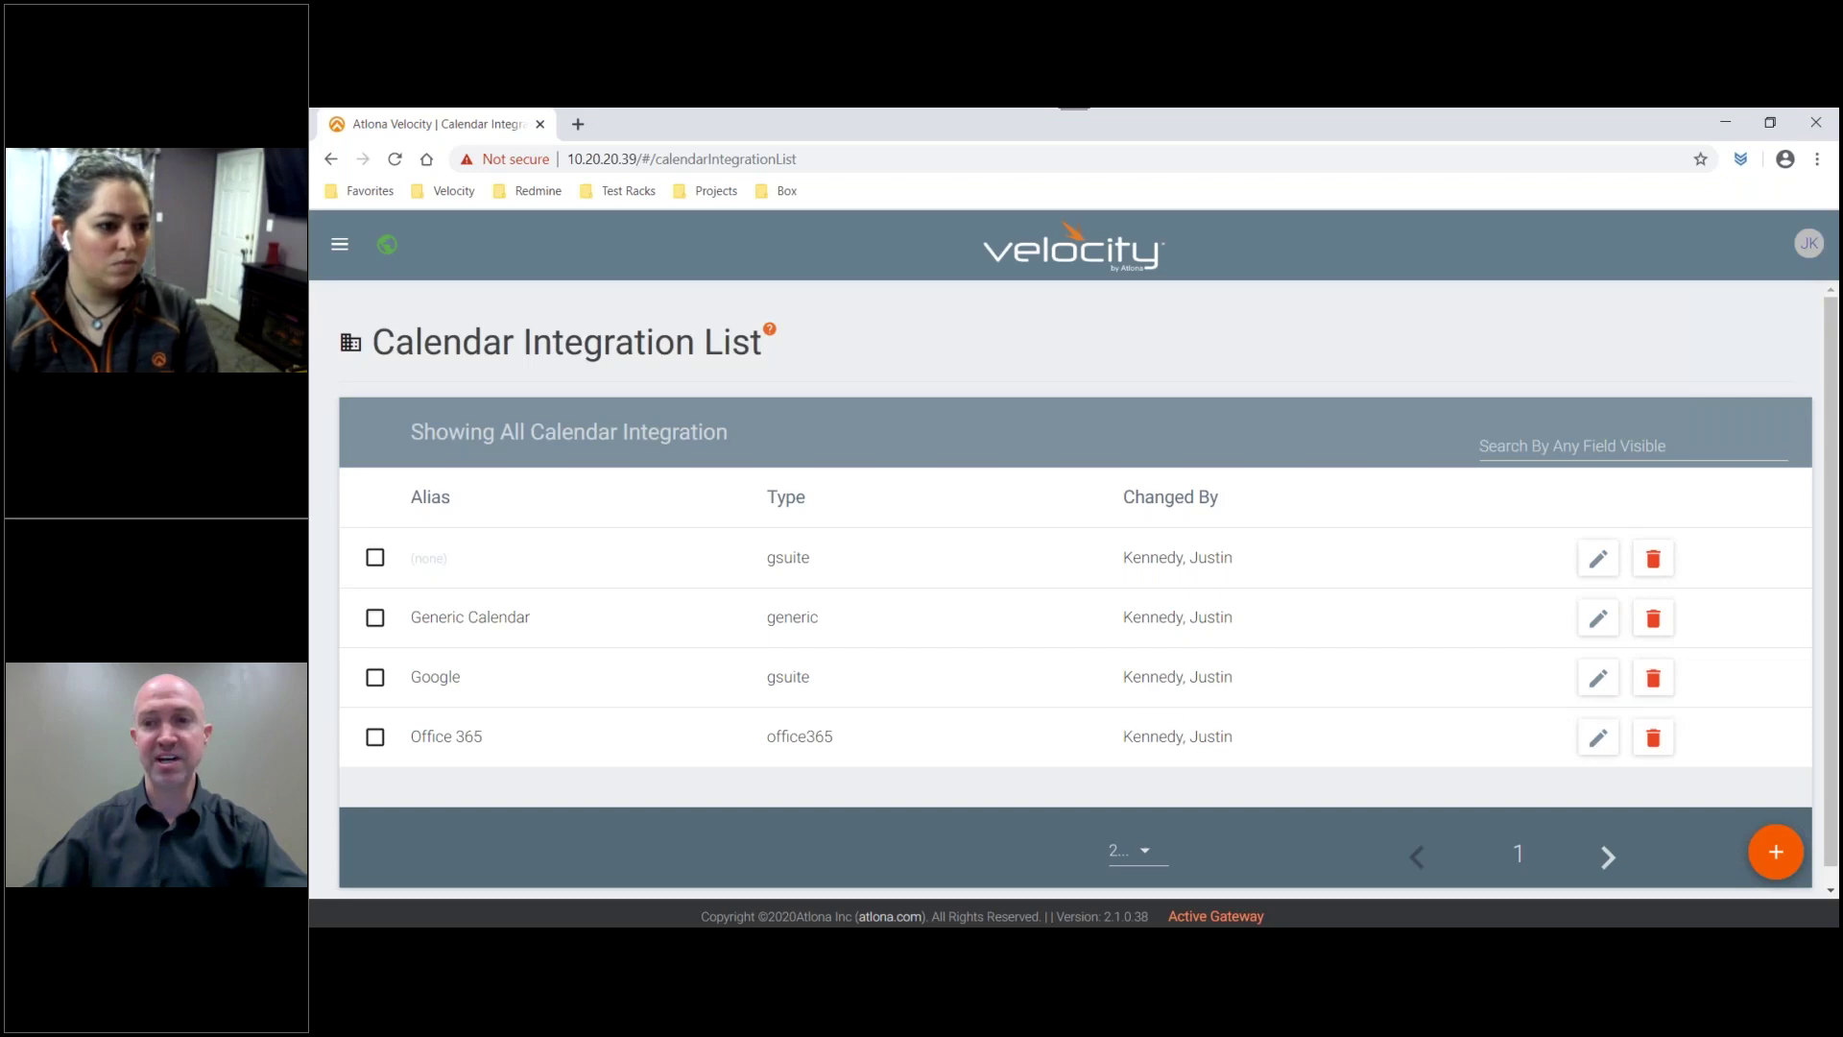
# Step: Examine the new-integration form for the Office 365/Outlook type, and return to the integration list without creating a record
pyautogui.click(1776, 851)
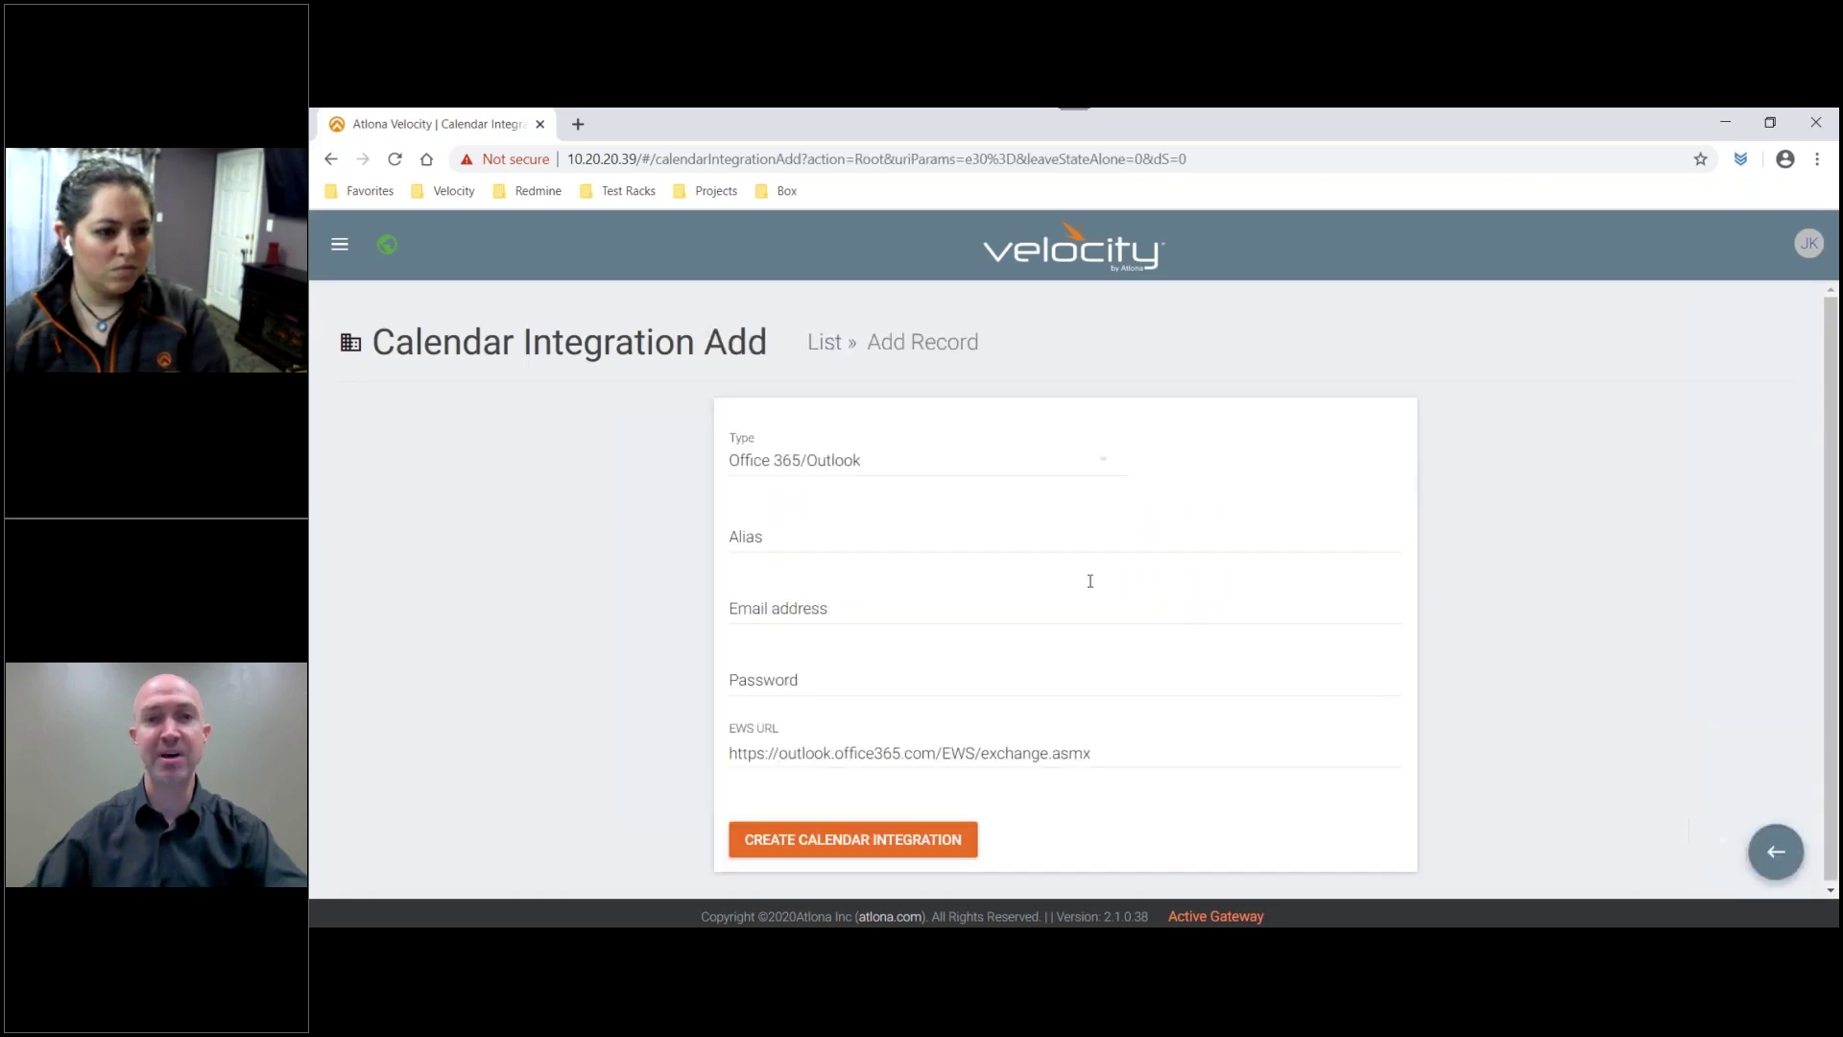
pyautogui.click(937, 470)
pyautogui.click(937, 469)
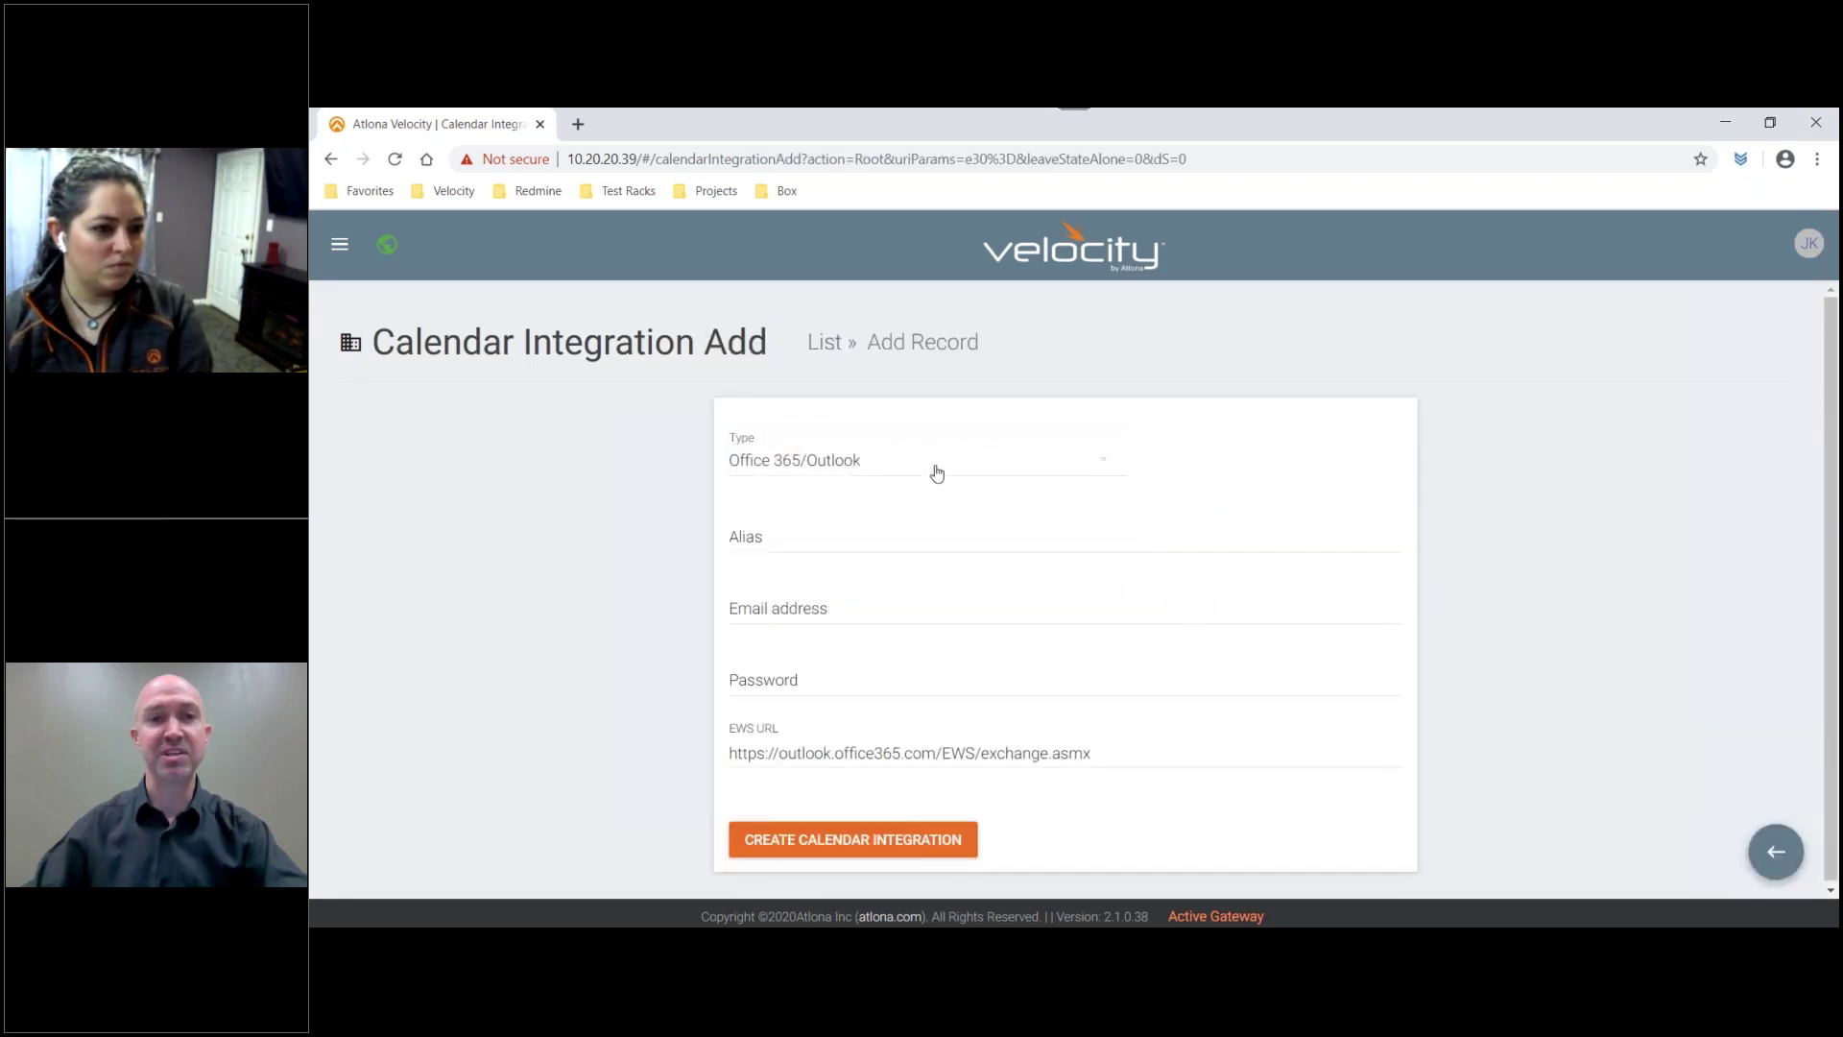
pyautogui.click(803, 539)
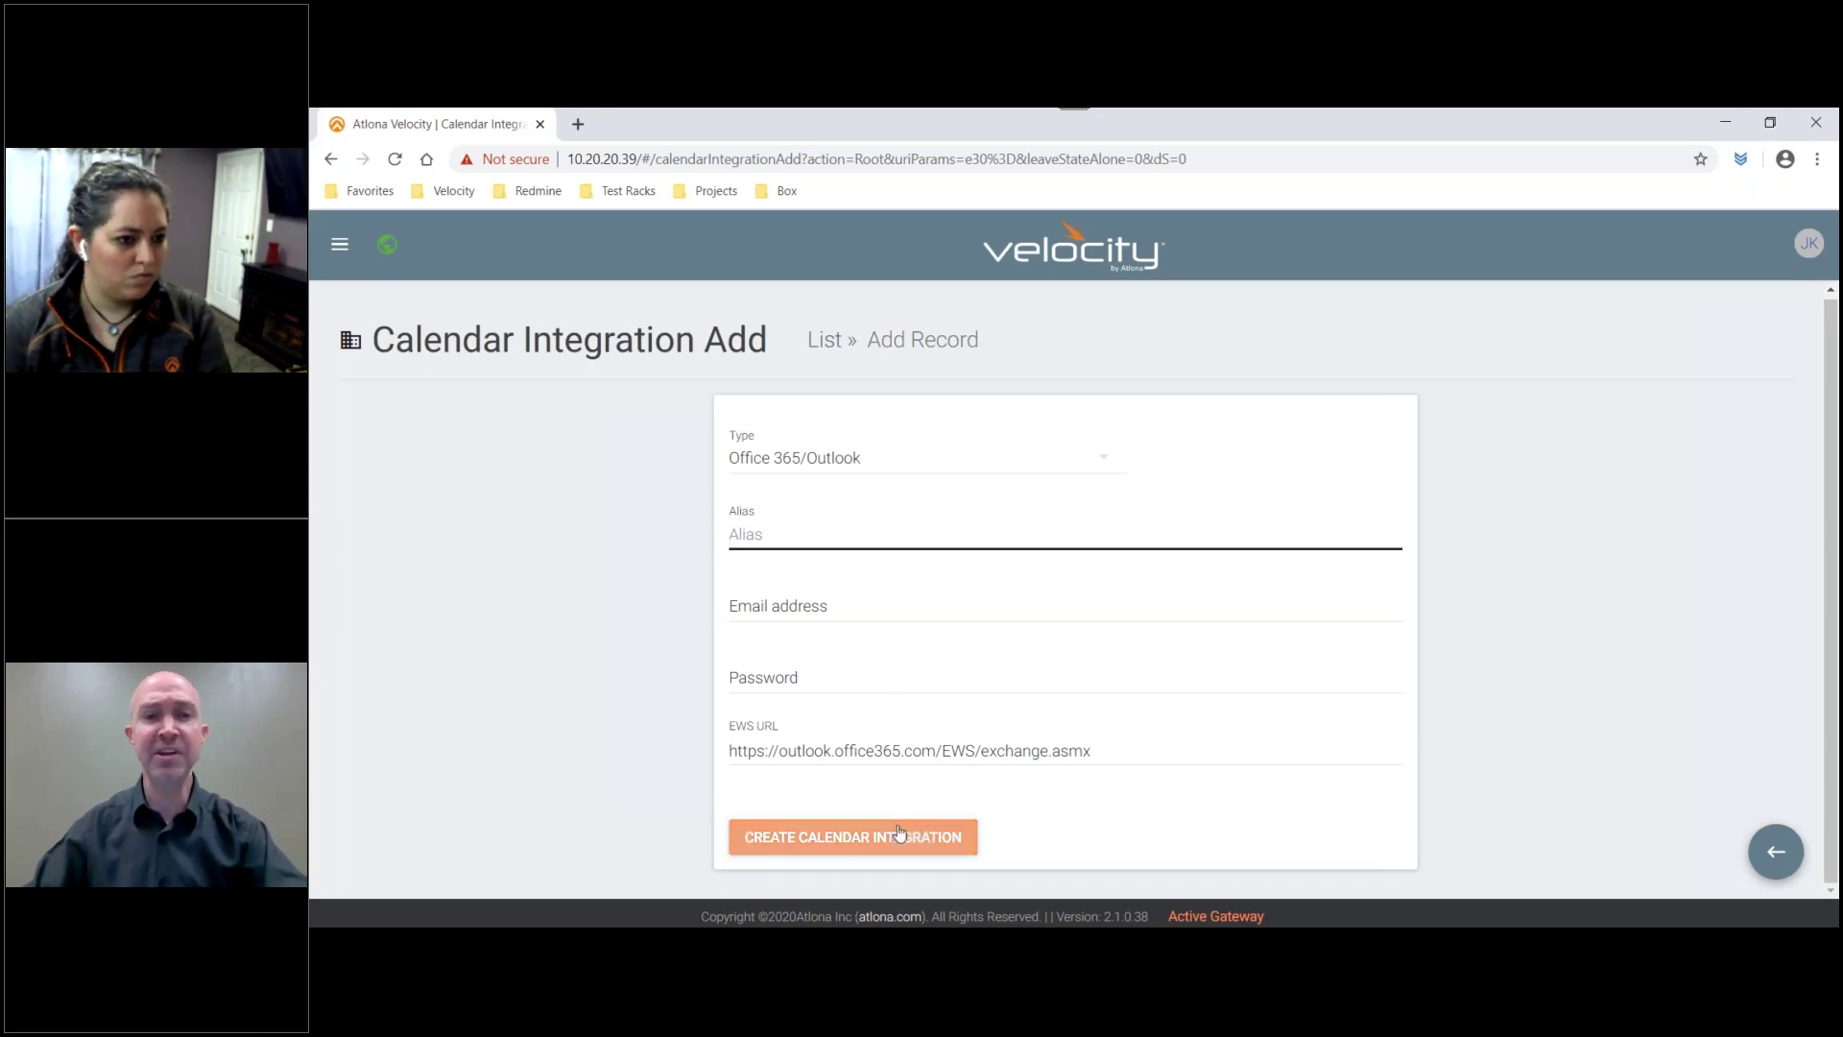
pyautogui.click(1776, 851)
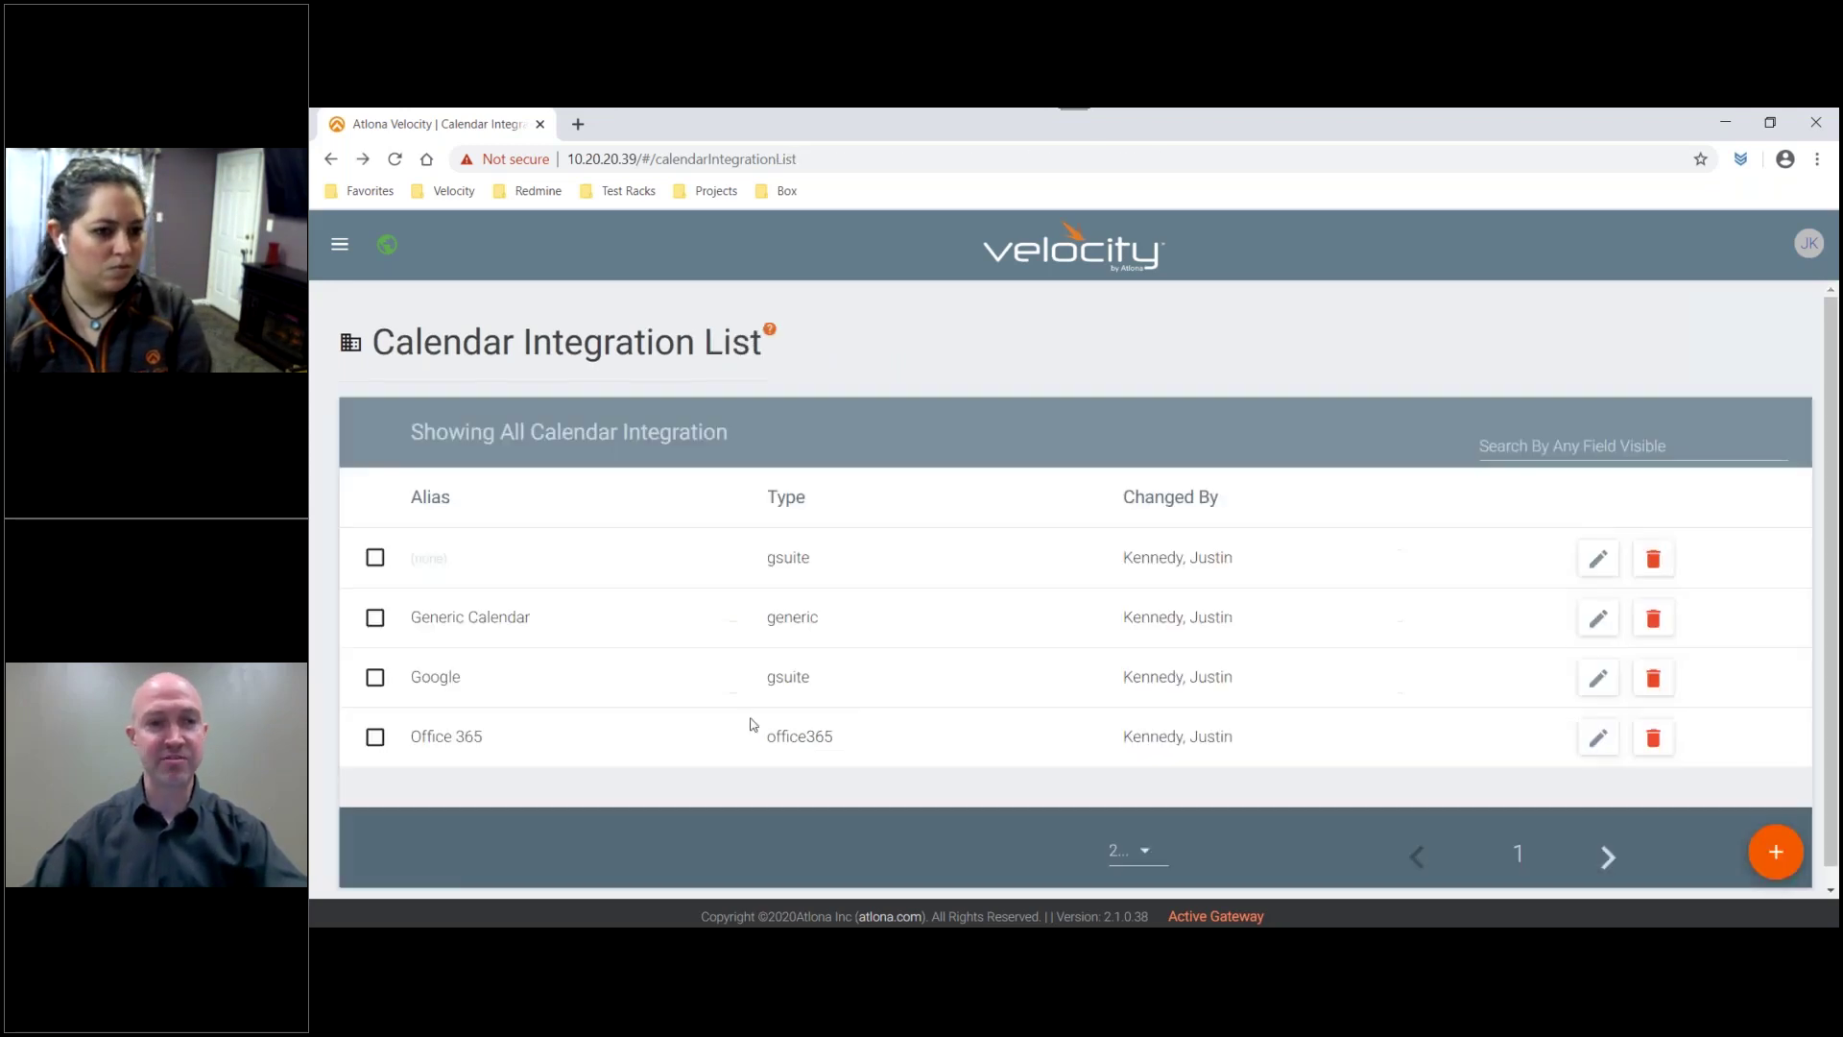
# Step: Associate the Office 365 integration's calendar resource with QA Lab > Building 1 > Floor 1 > Huddle Room 1, save, and return to the list
pyautogui.click(1595, 738)
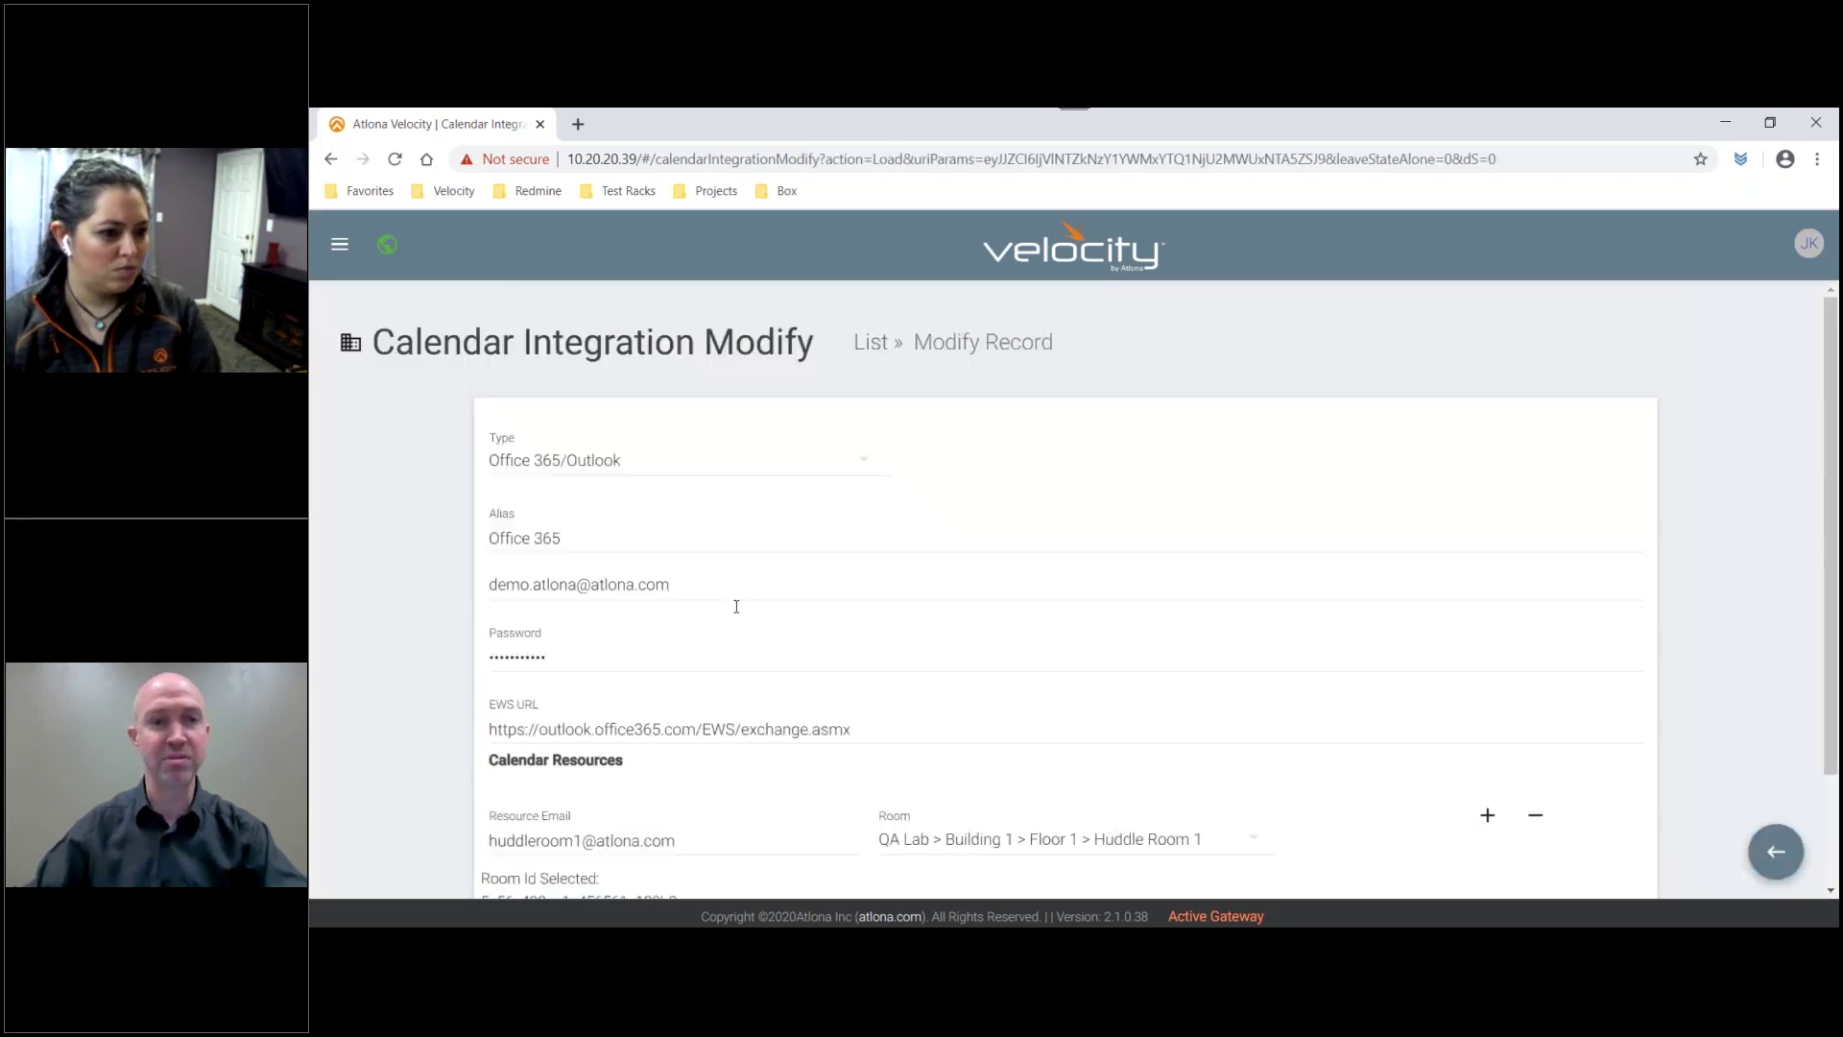
pyautogui.scroll(-2, 732, 605)
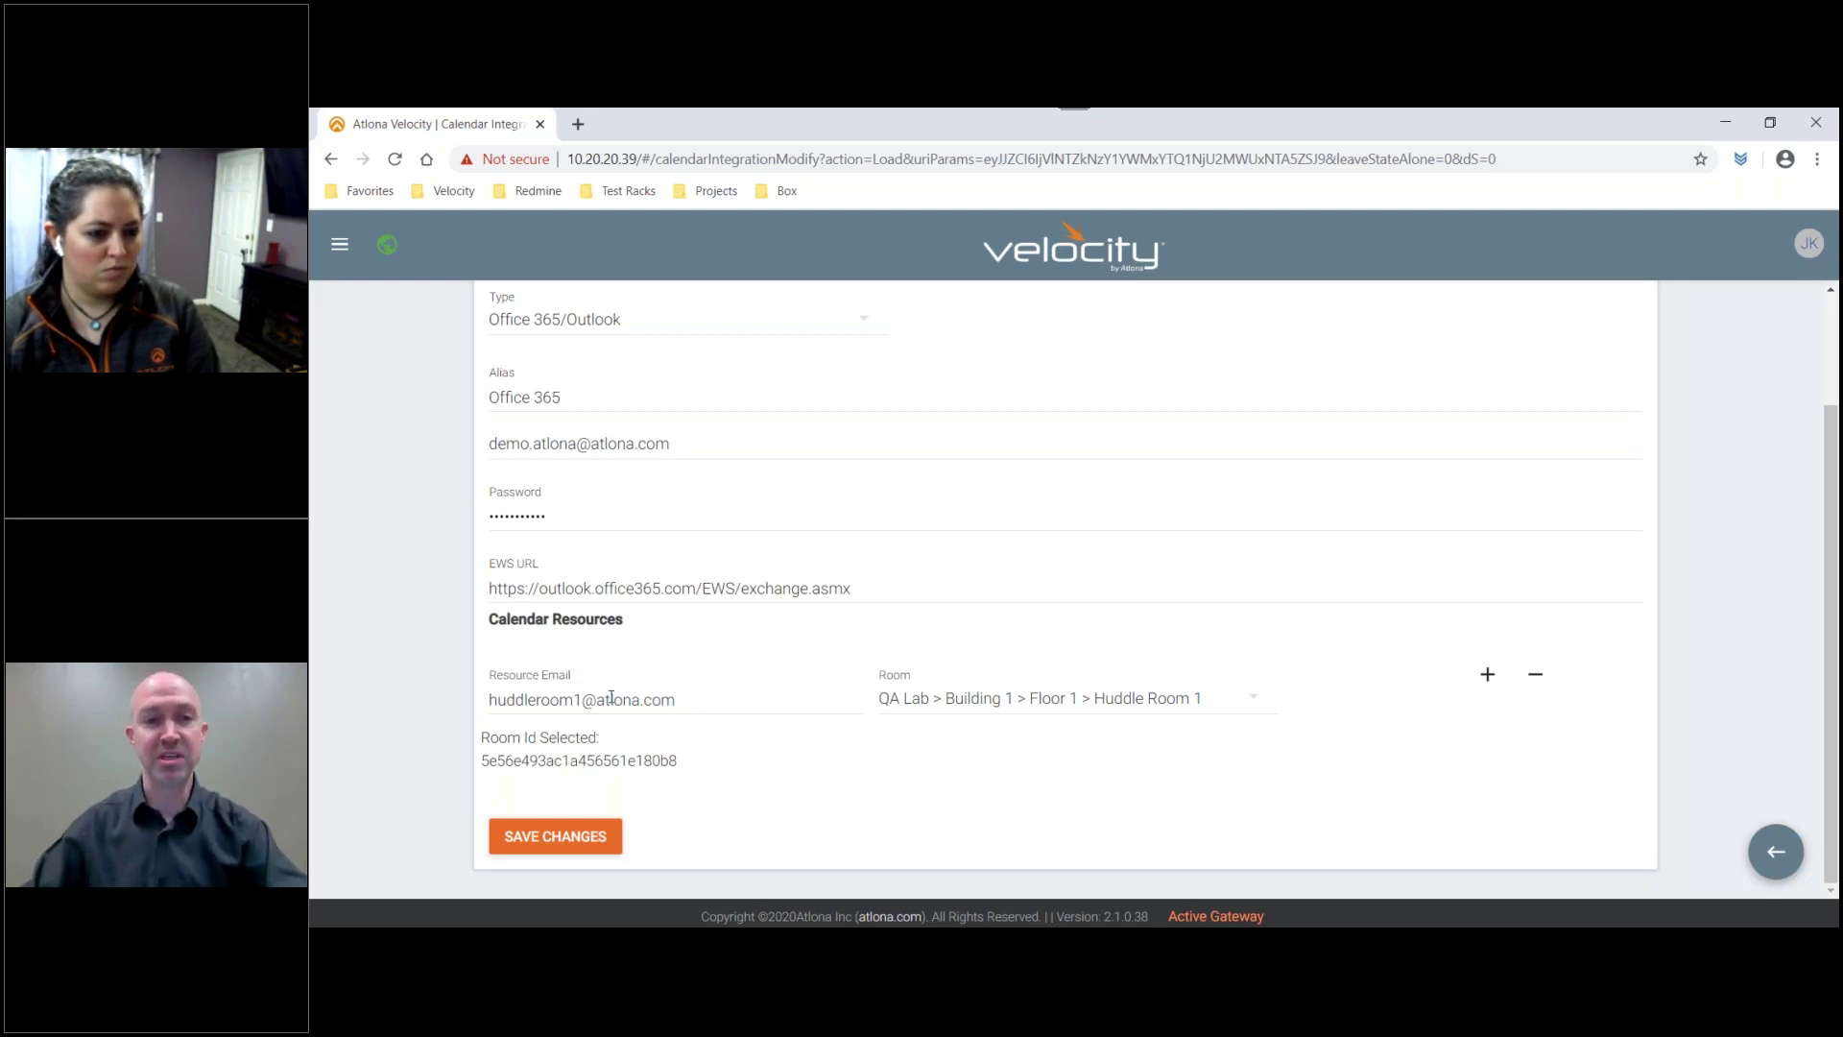
pyautogui.click(1012, 710)
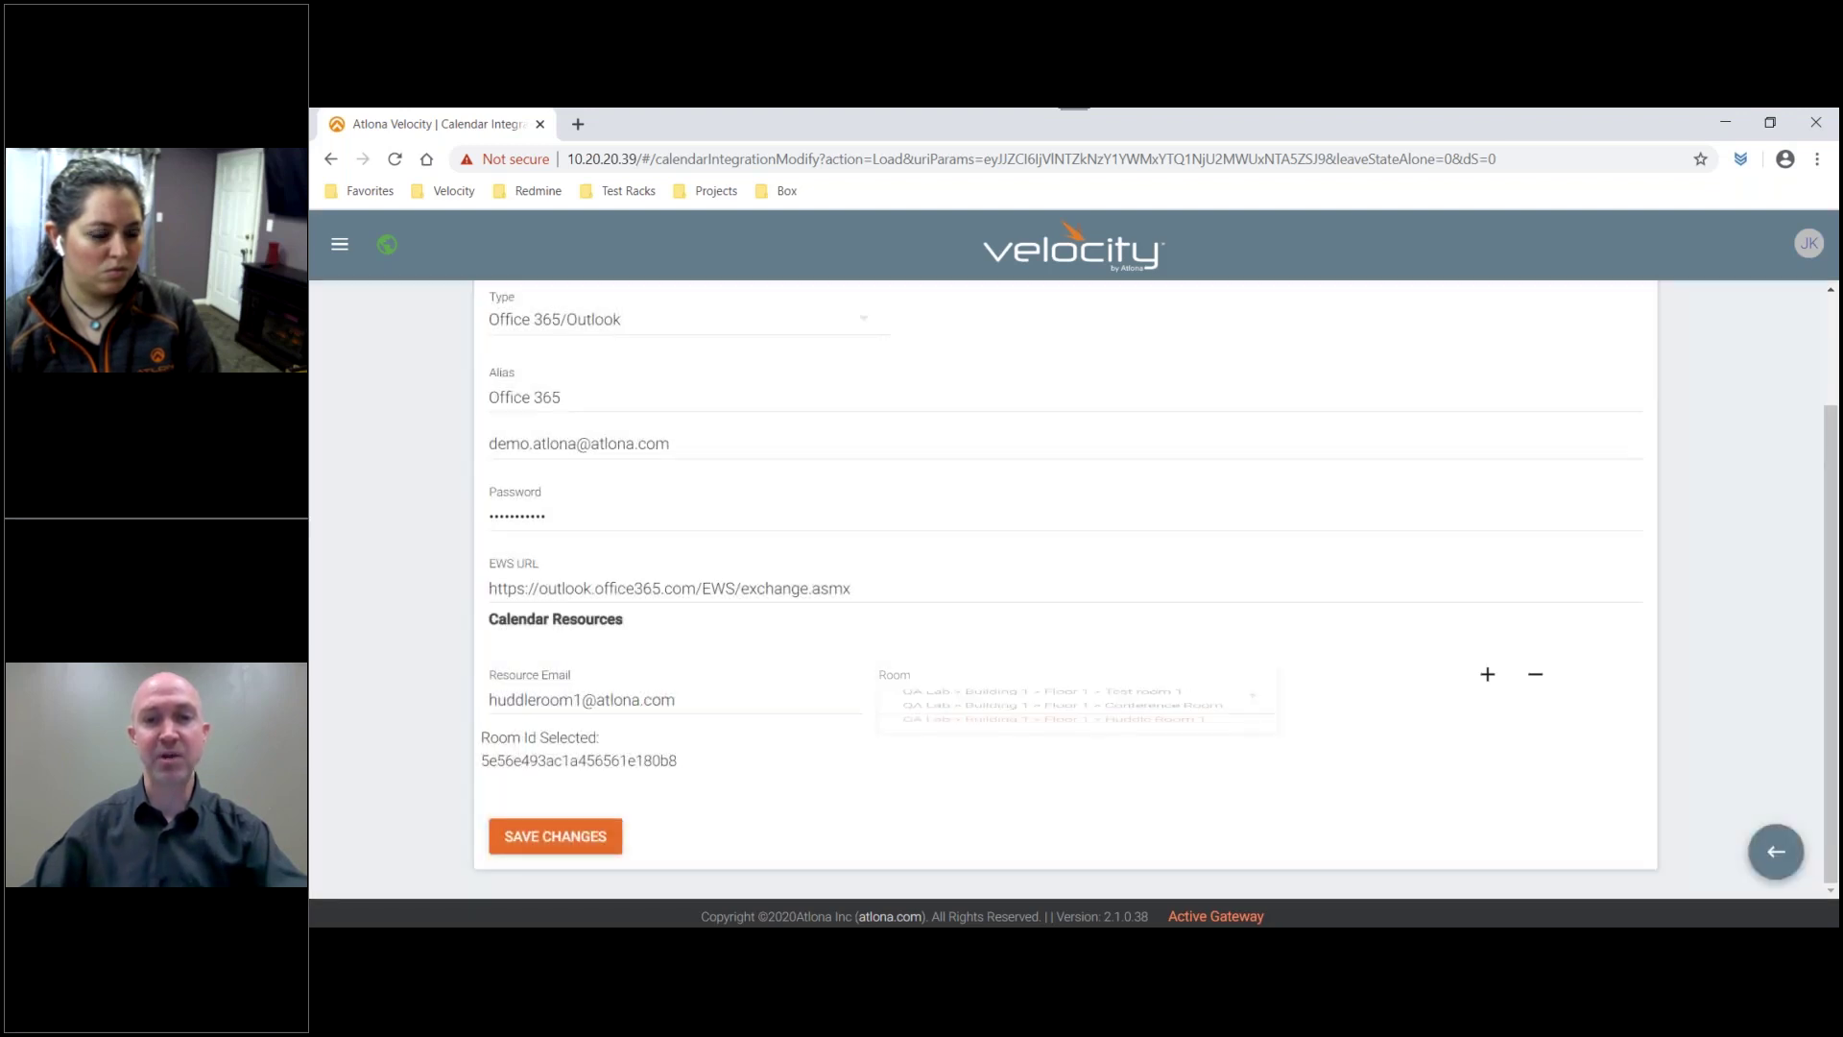
pyautogui.click(1056, 711)
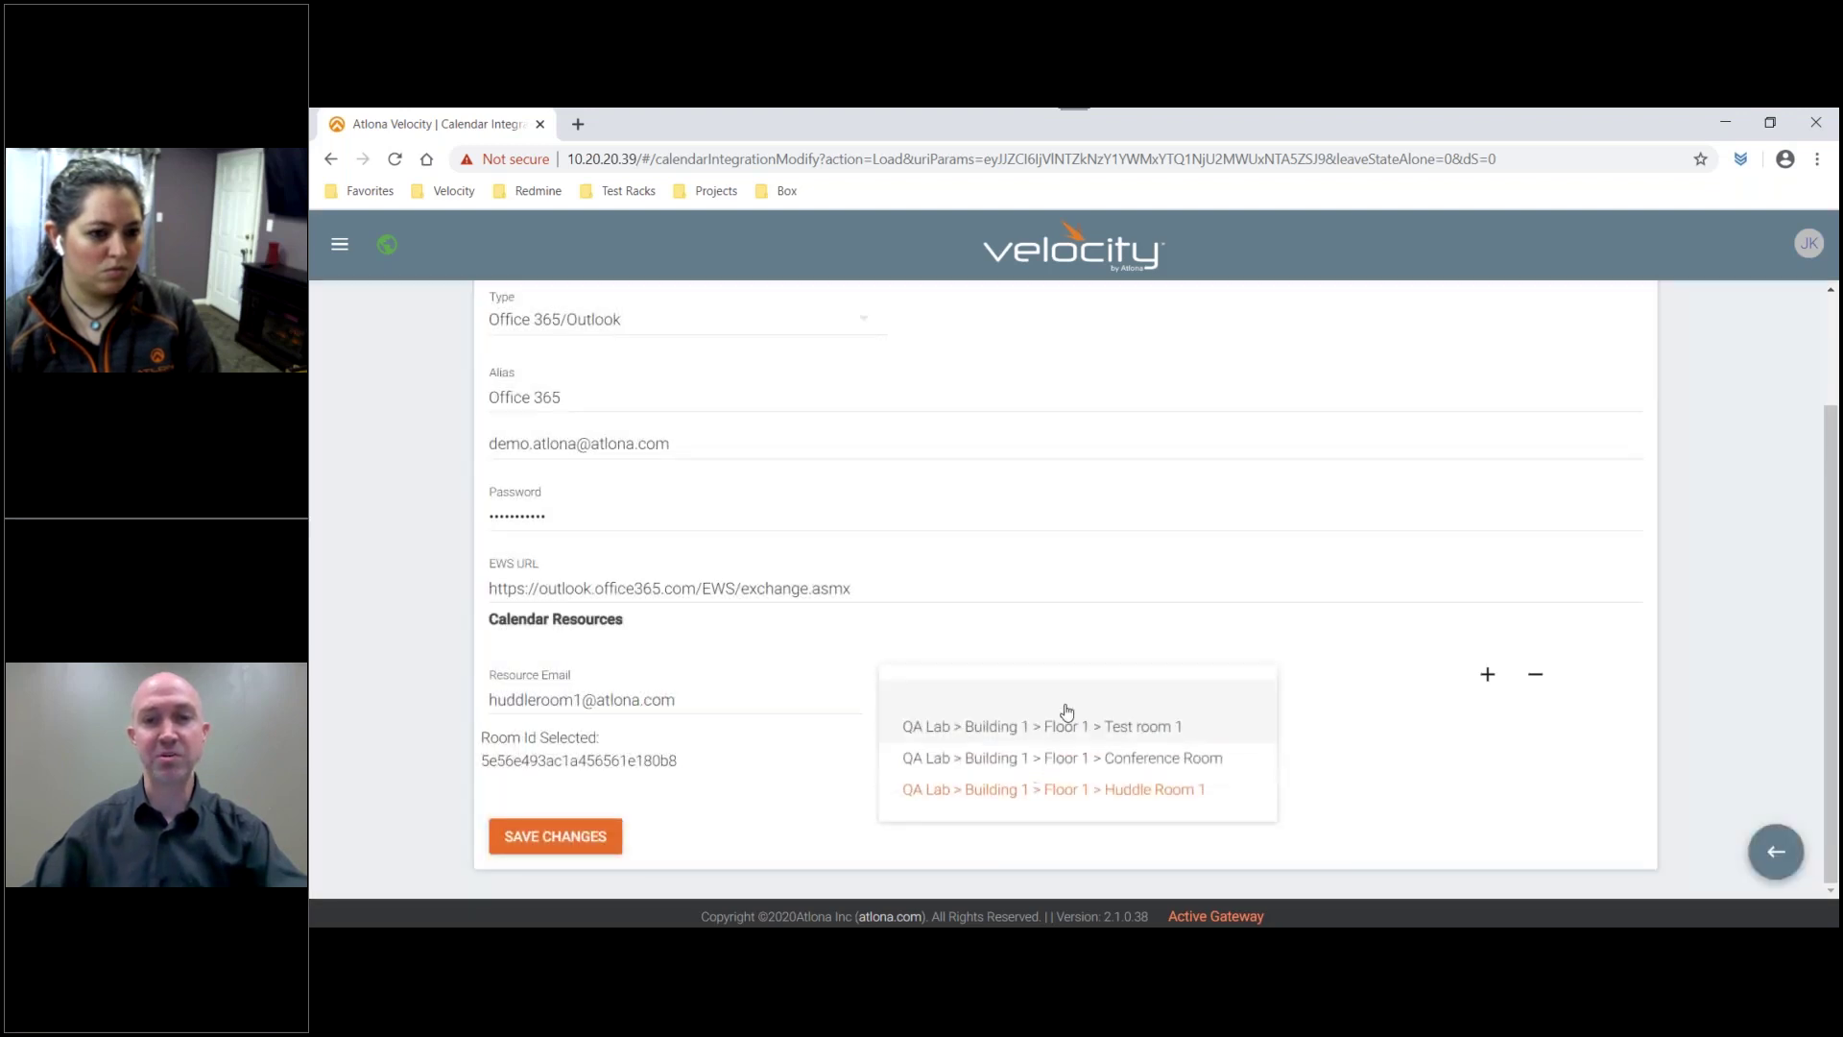
pyautogui.click(1022, 798)
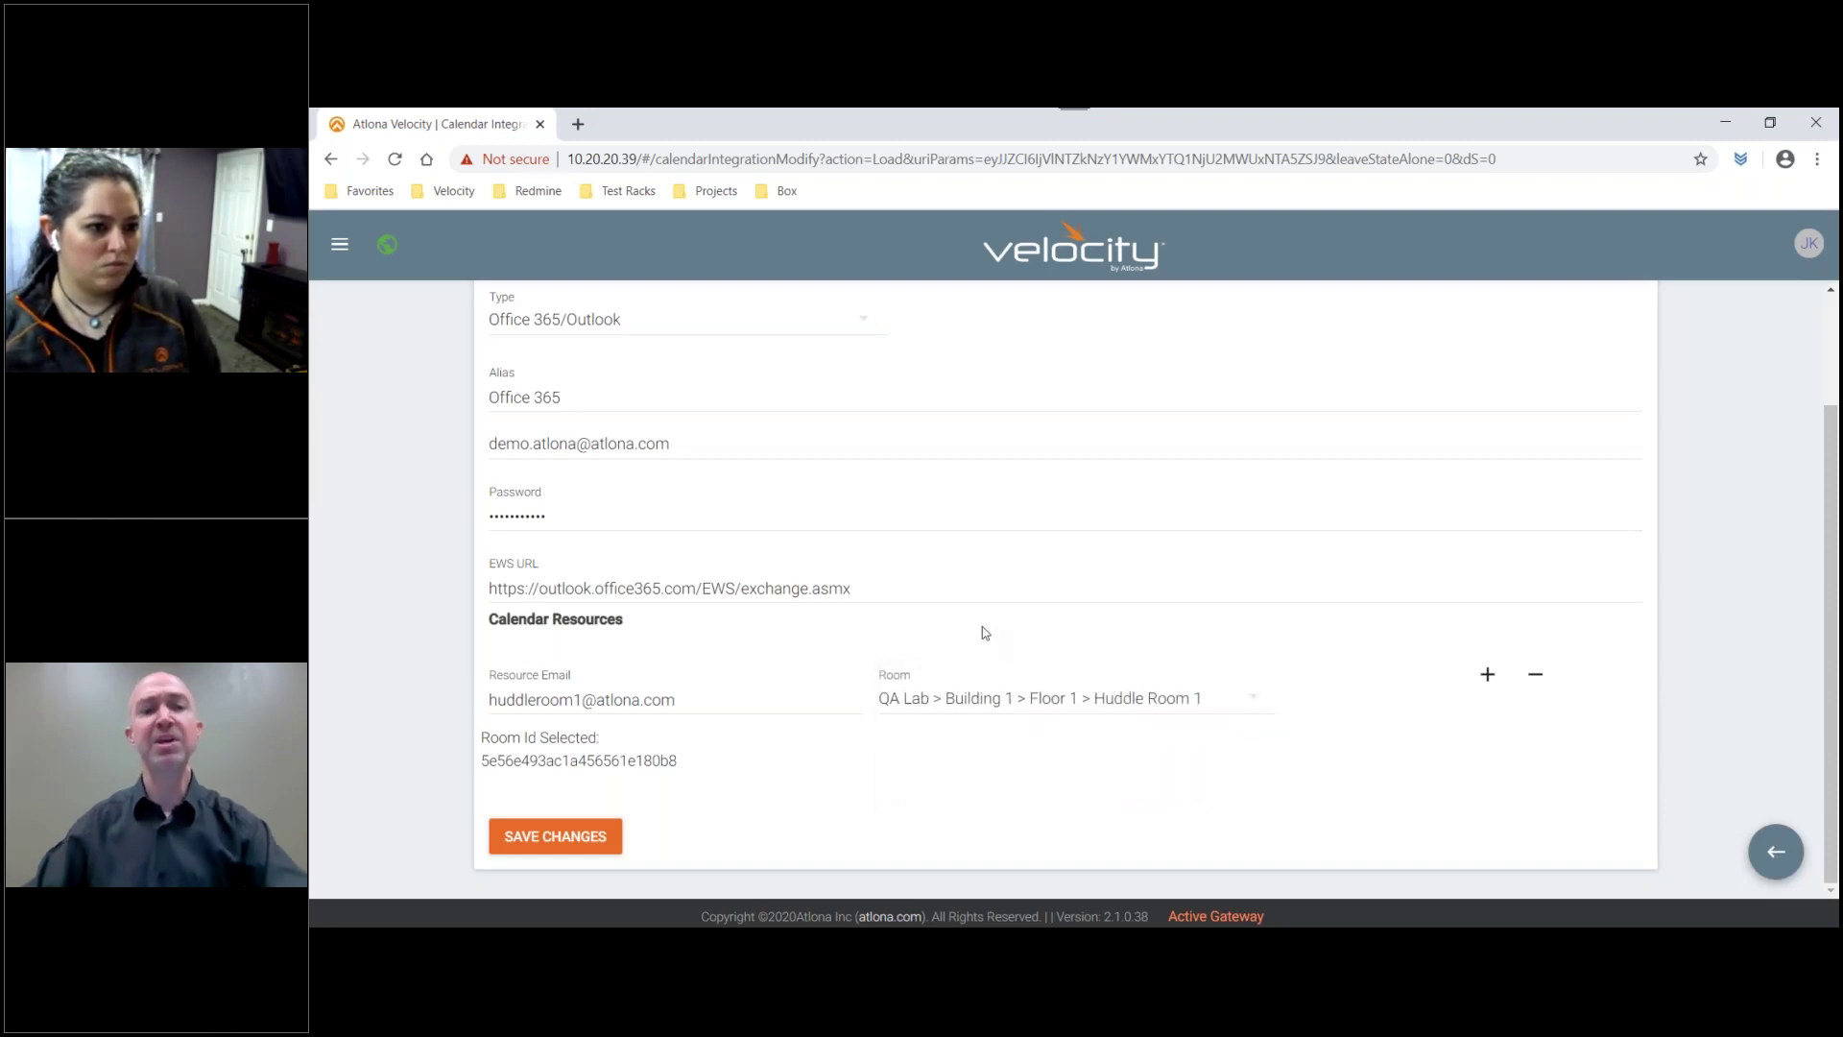
pyautogui.click(555, 836)
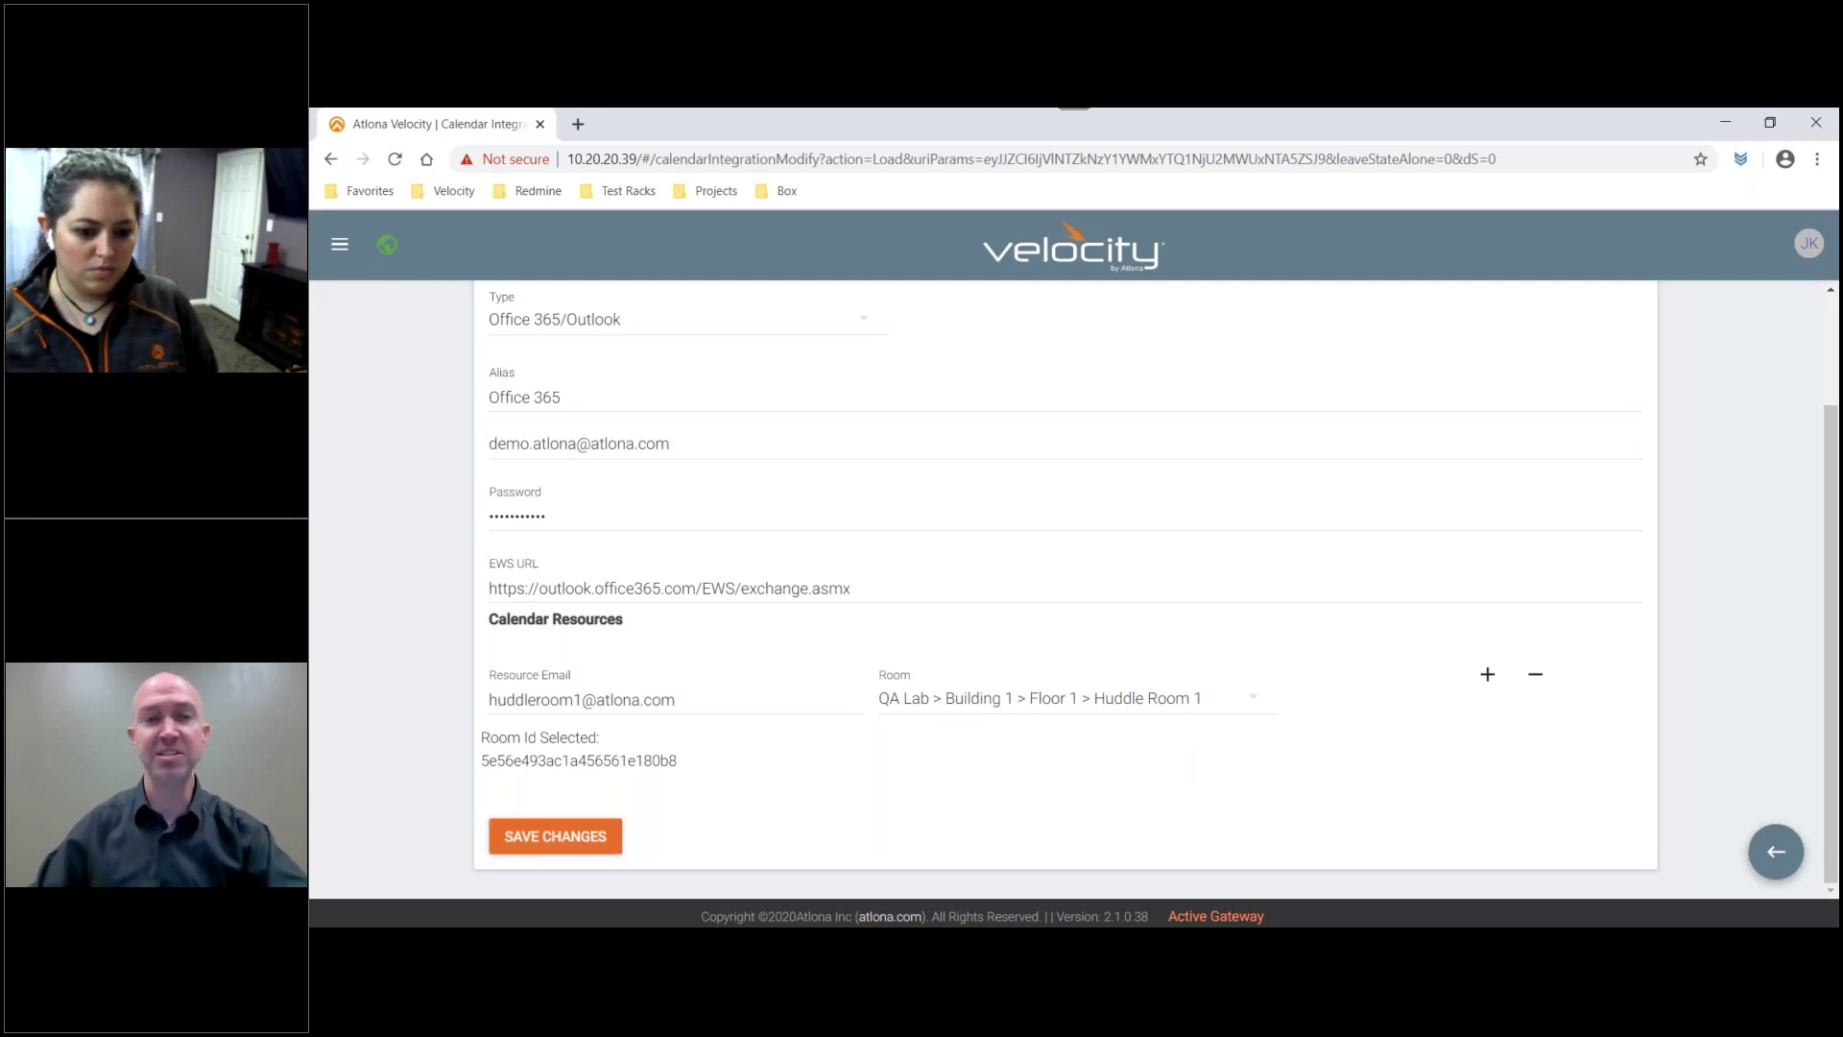
pyautogui.click(1776, 851)
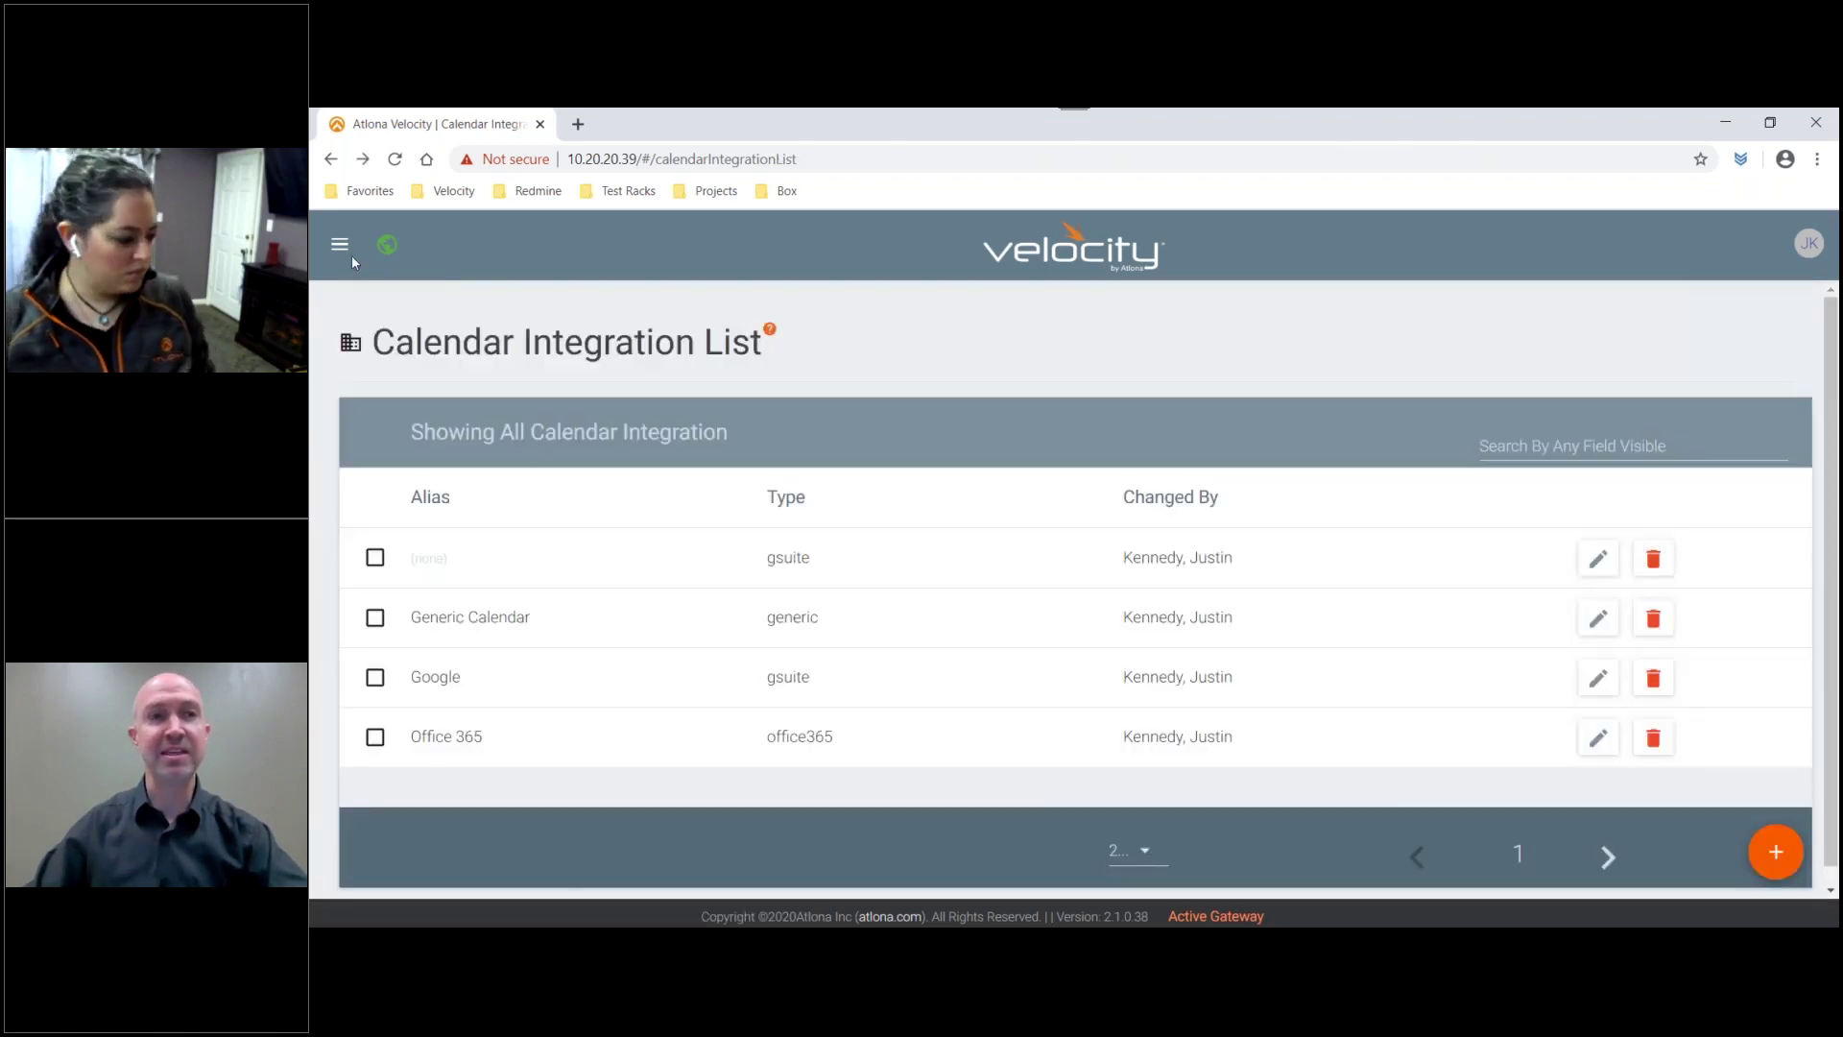
# Step: Go from the dashboard to Building 1's room list and open the scheduling control page for Test room 1 on Floor 1
pyautogui.click(346, 251)
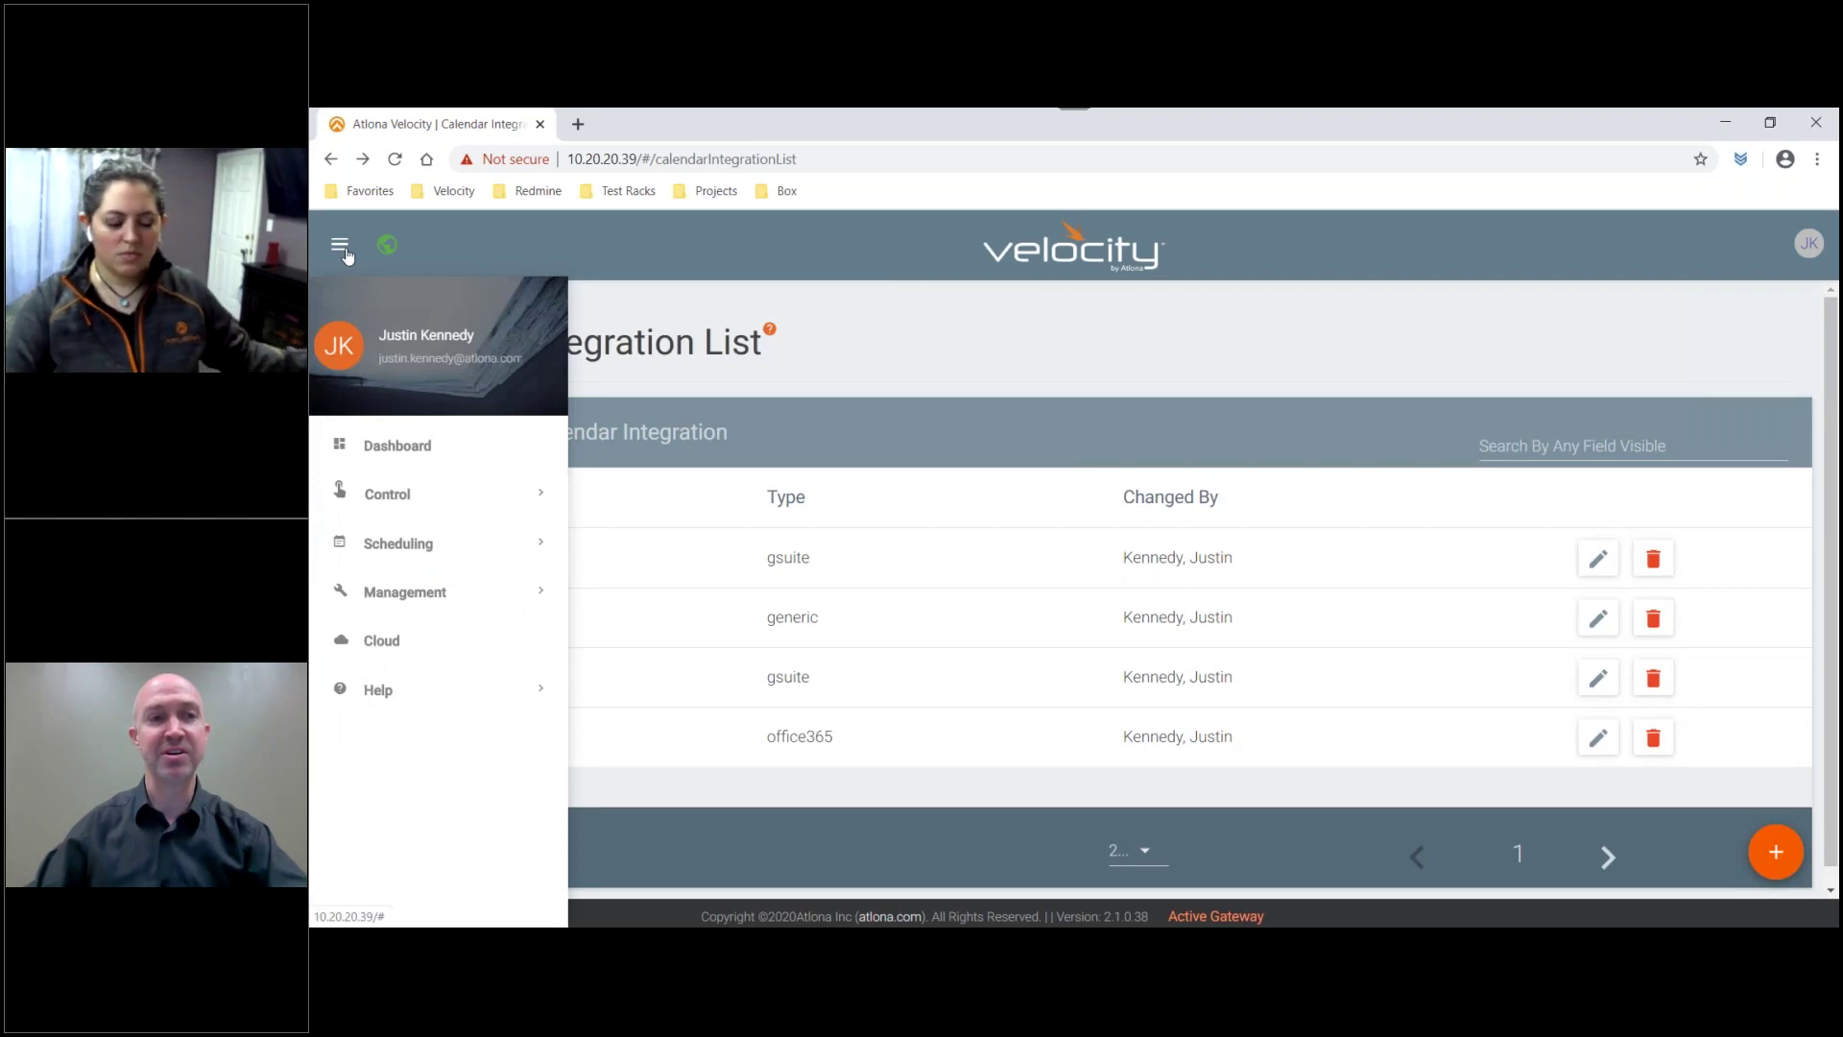
pyautogui.click(397, 445)
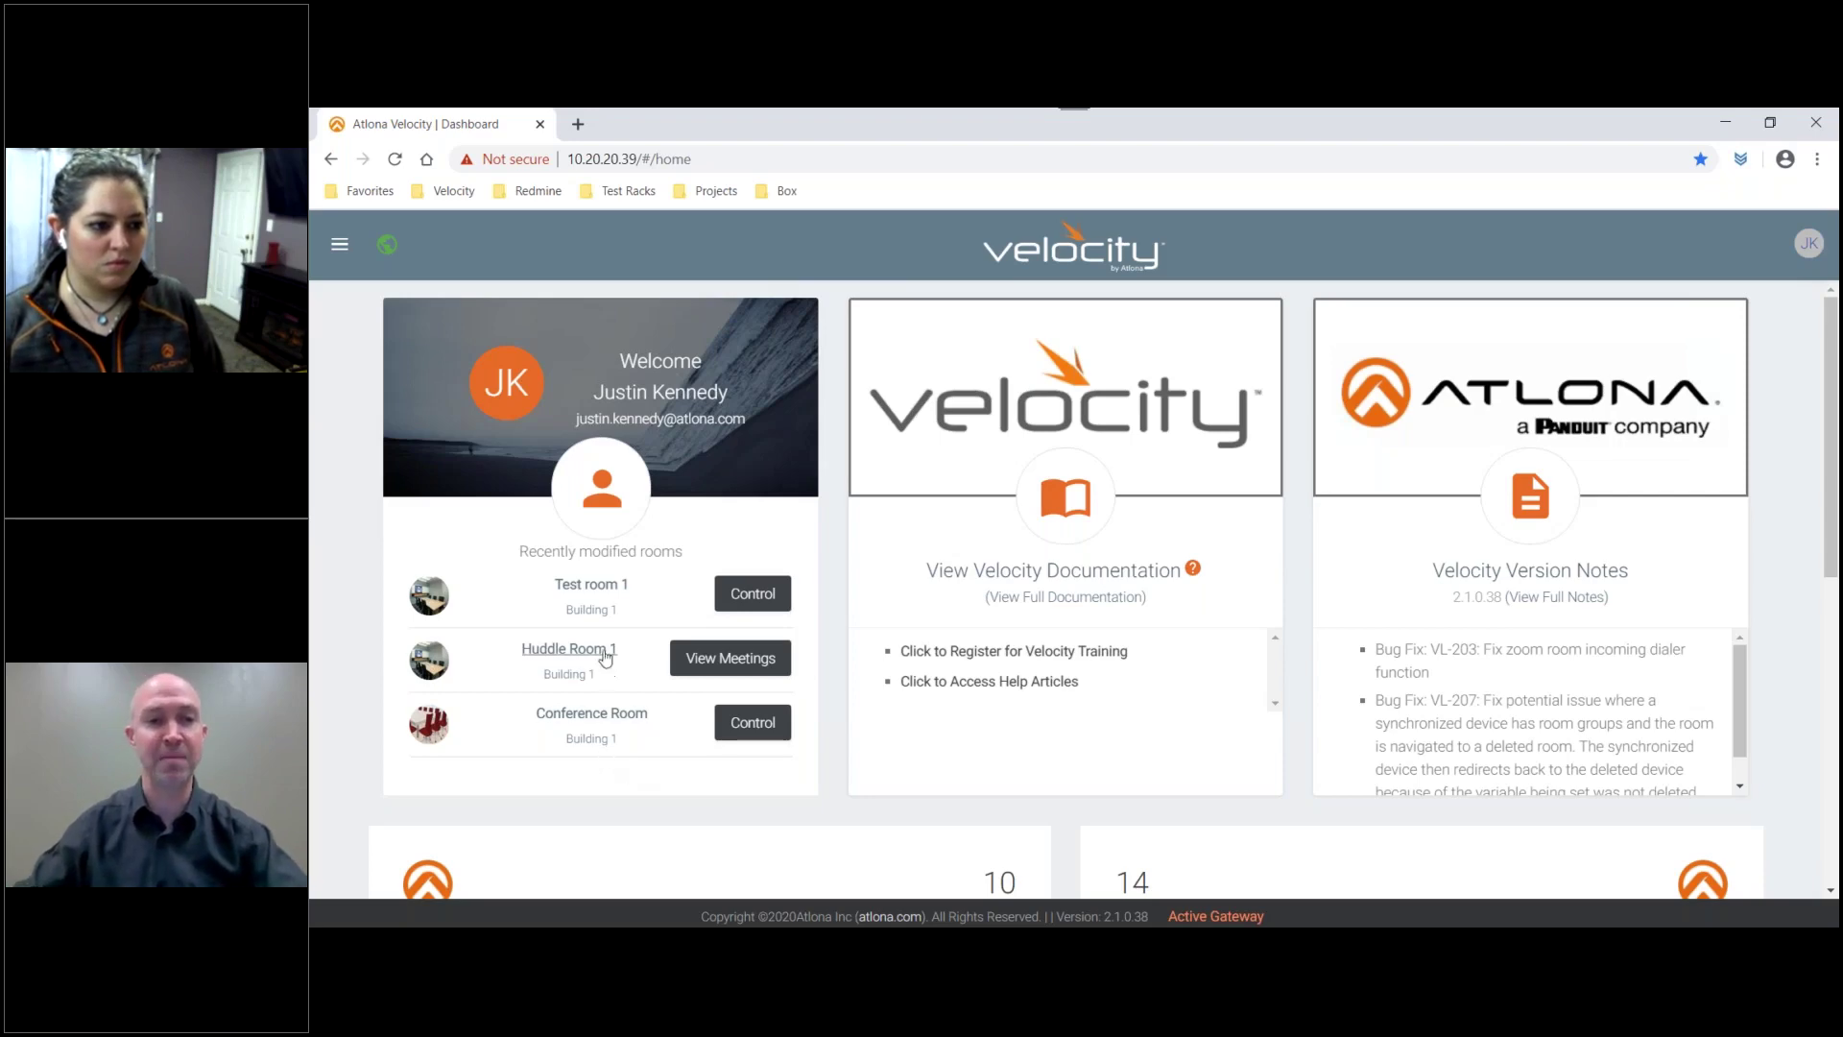
pyautogui.click(594, 615)
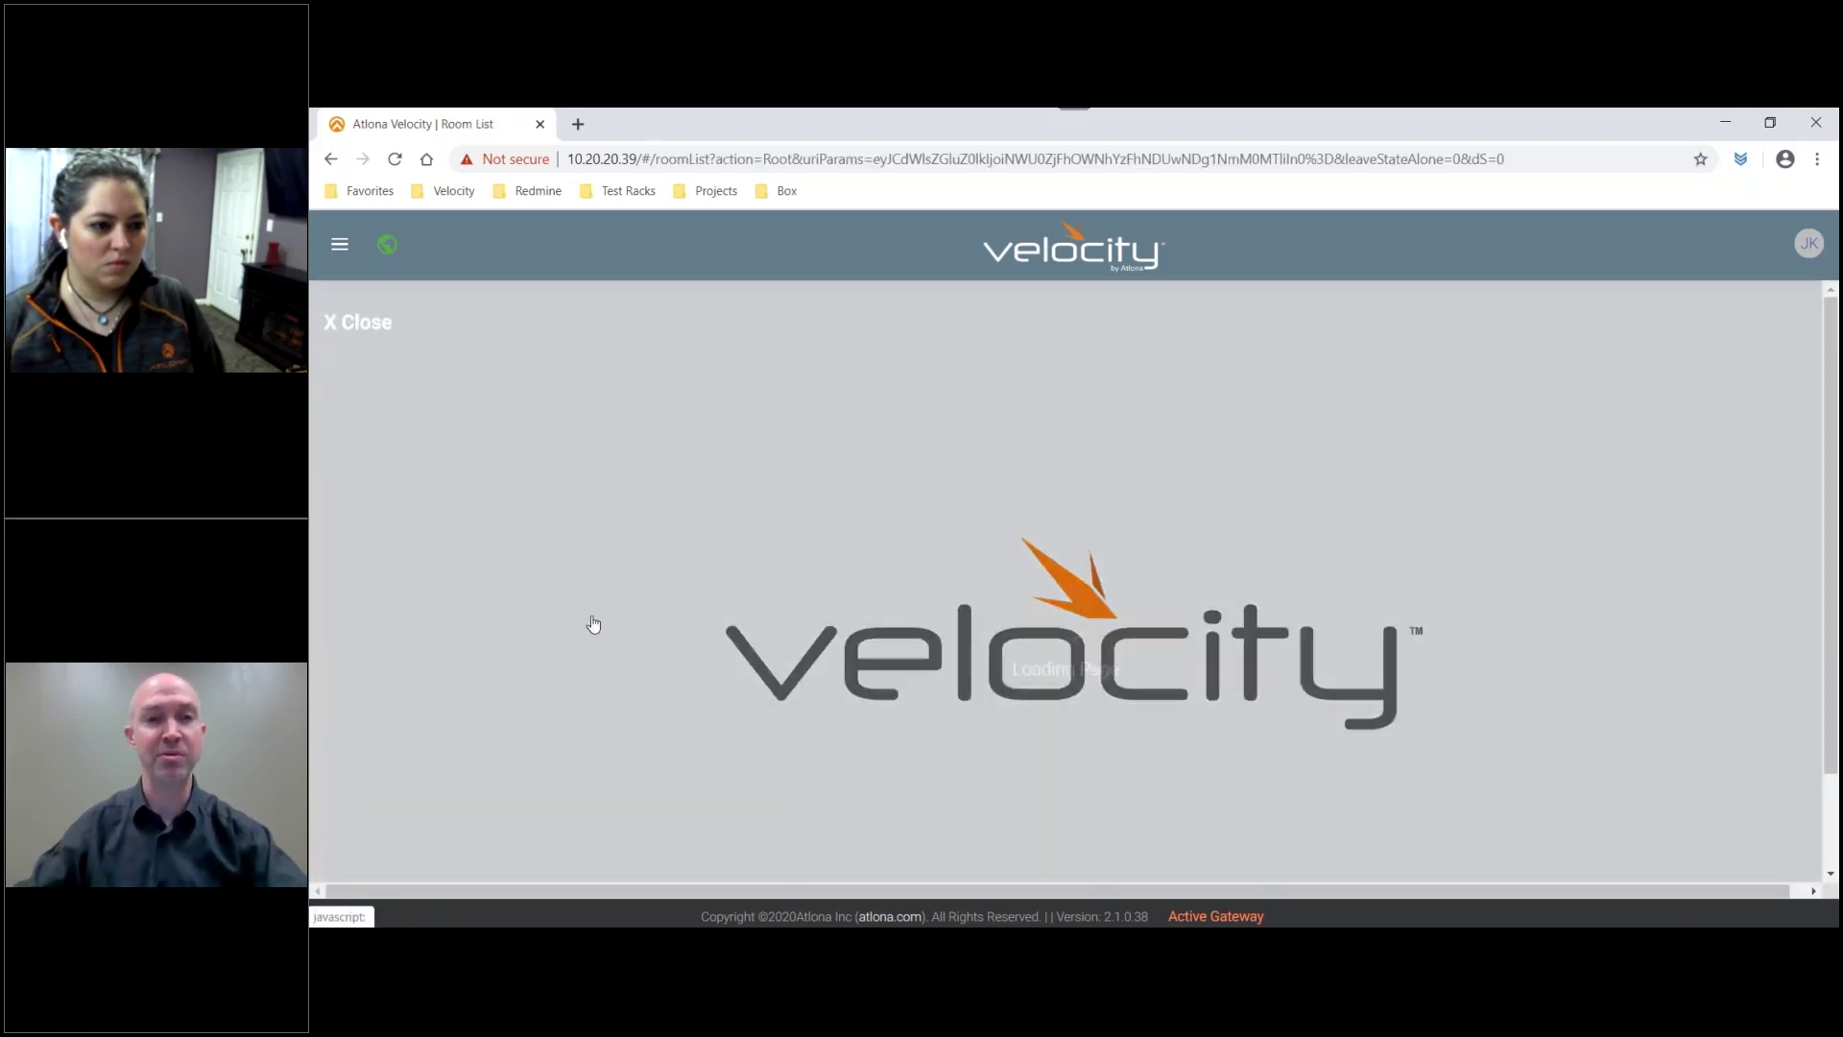
pyautogui.scroll(-1, 543, 659)
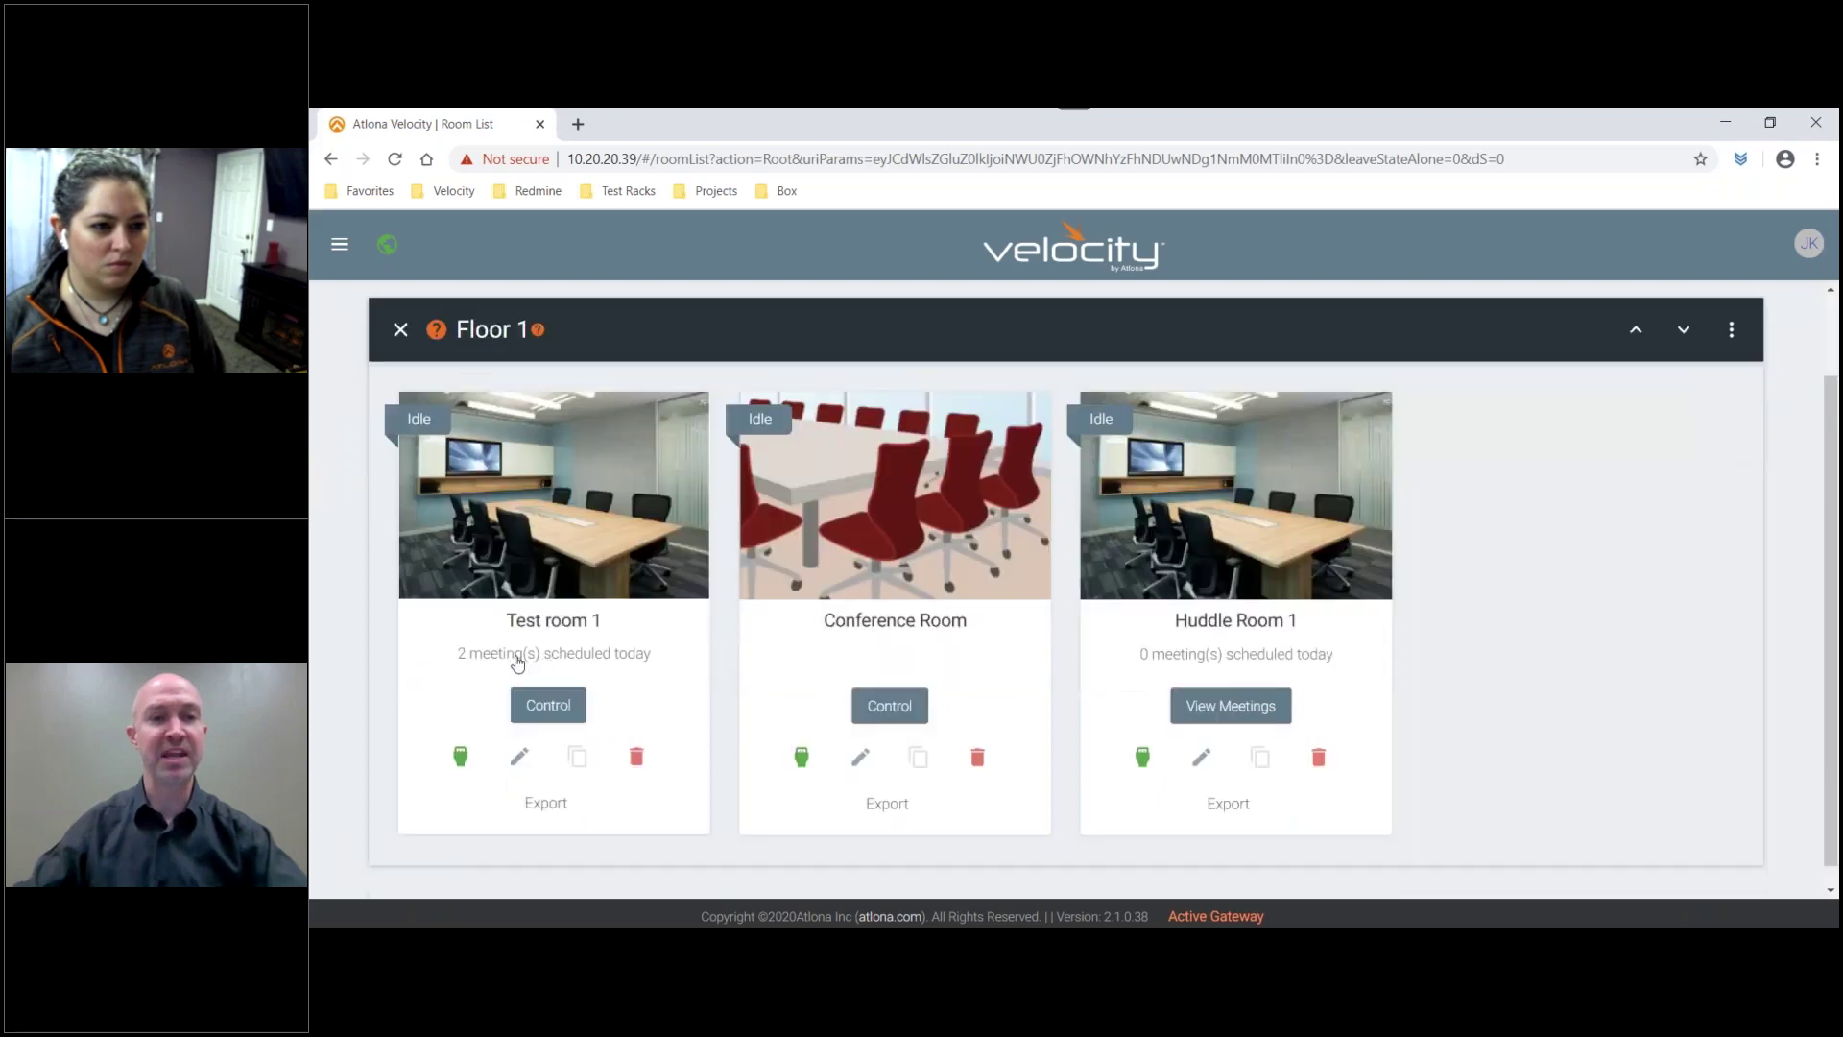
pyautogui.click(548, 705)
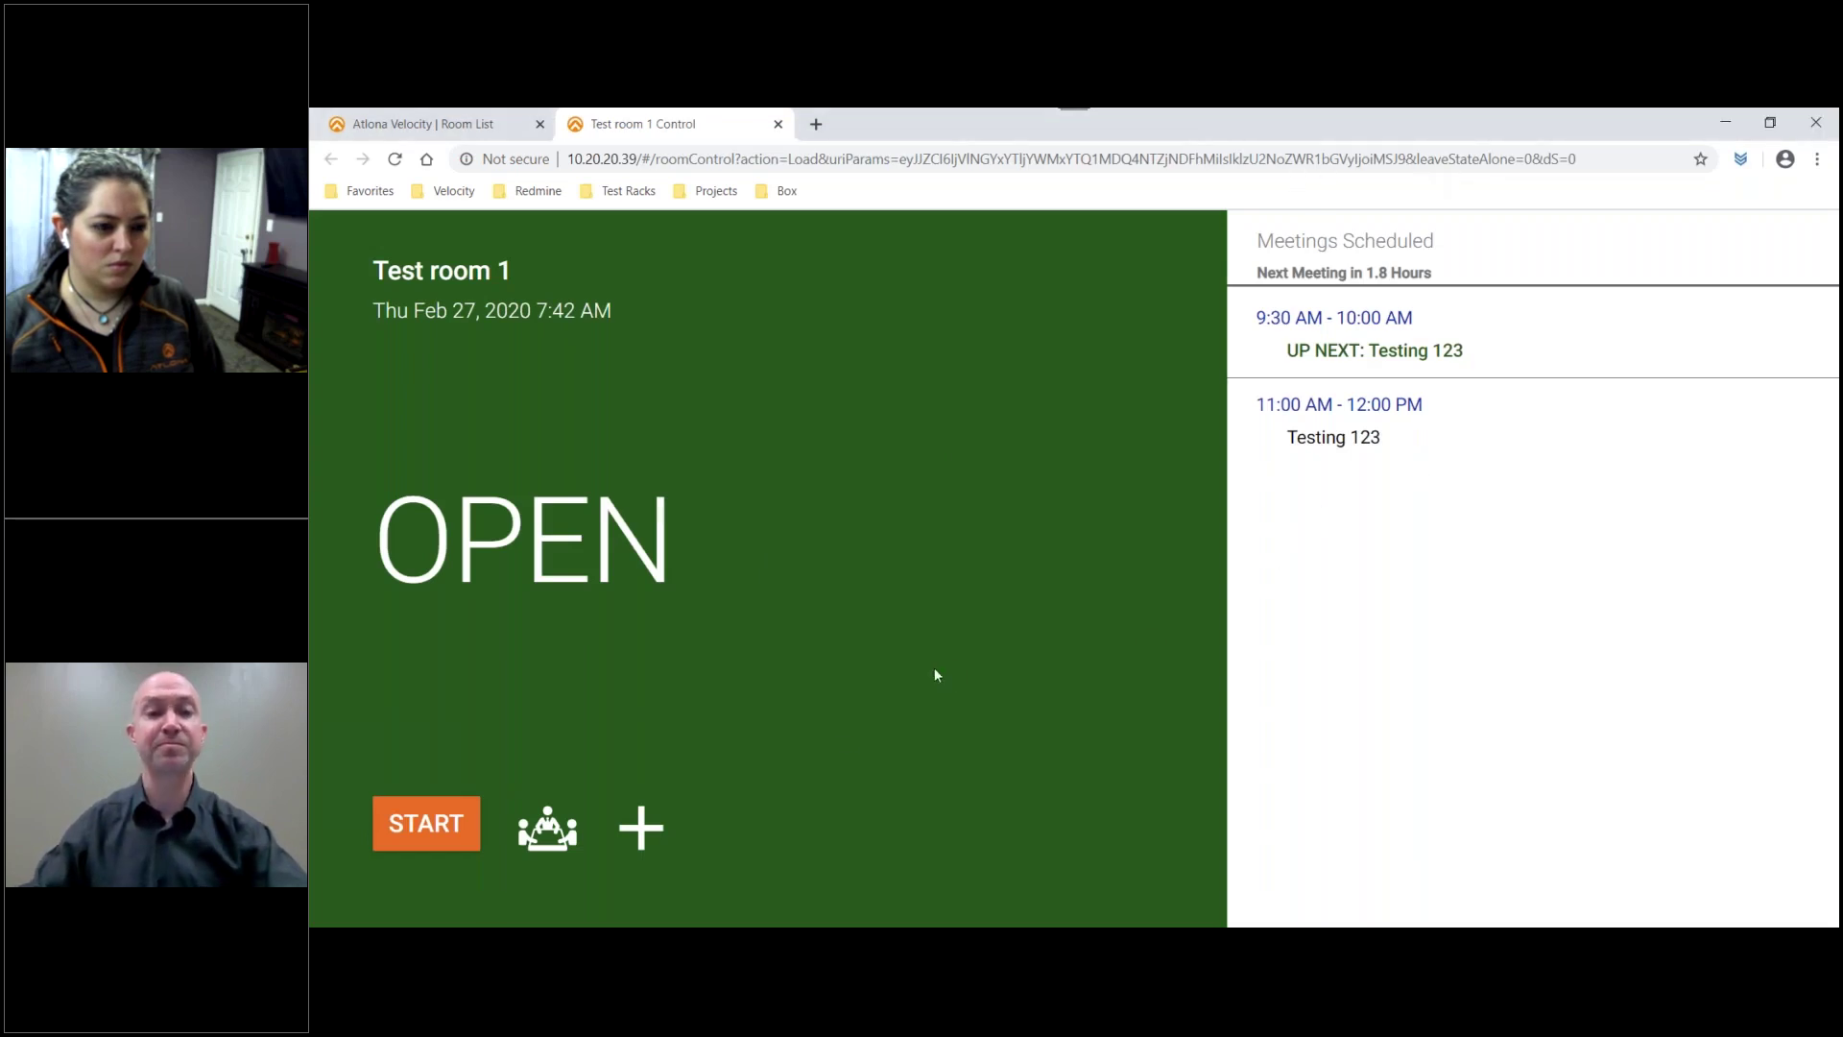
# Step: Try to start an impromptu meeting in Test room 1 for 15 minutes, and again for 30 minutes
pyautogui.click(422, 823)
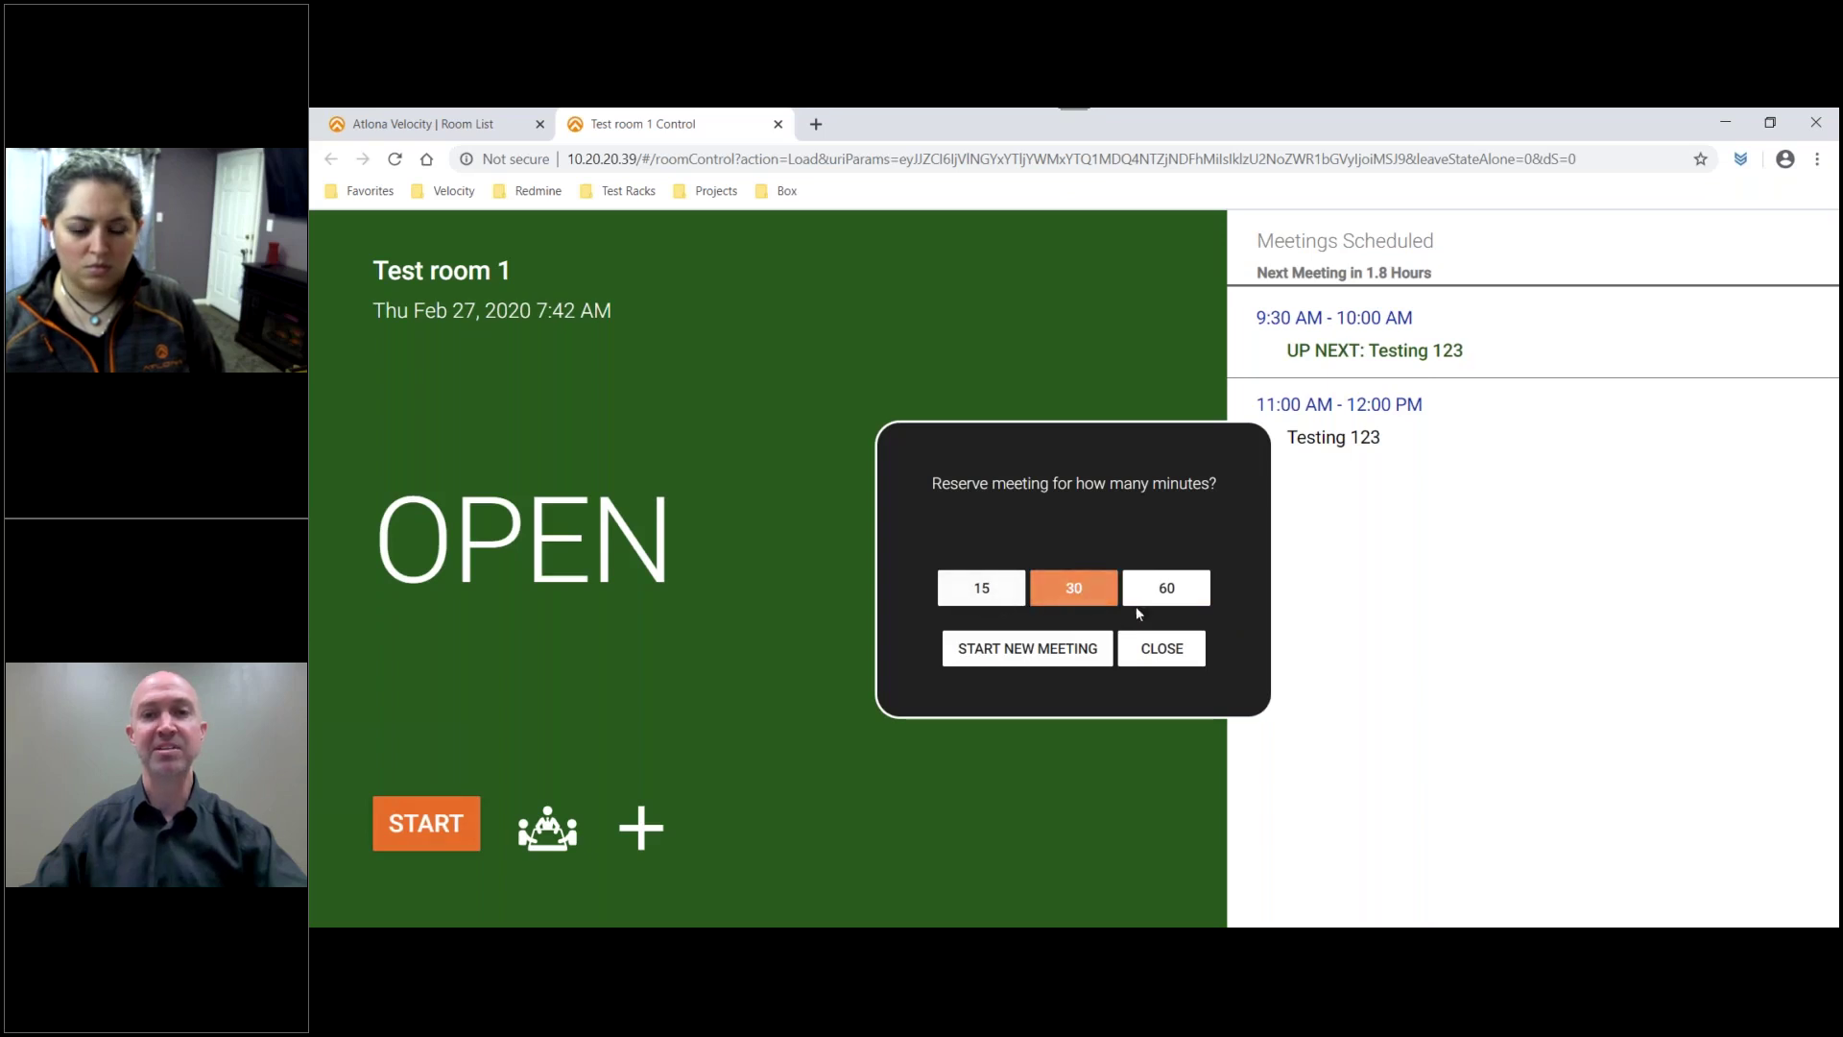
pyautogui.click(984, 590)
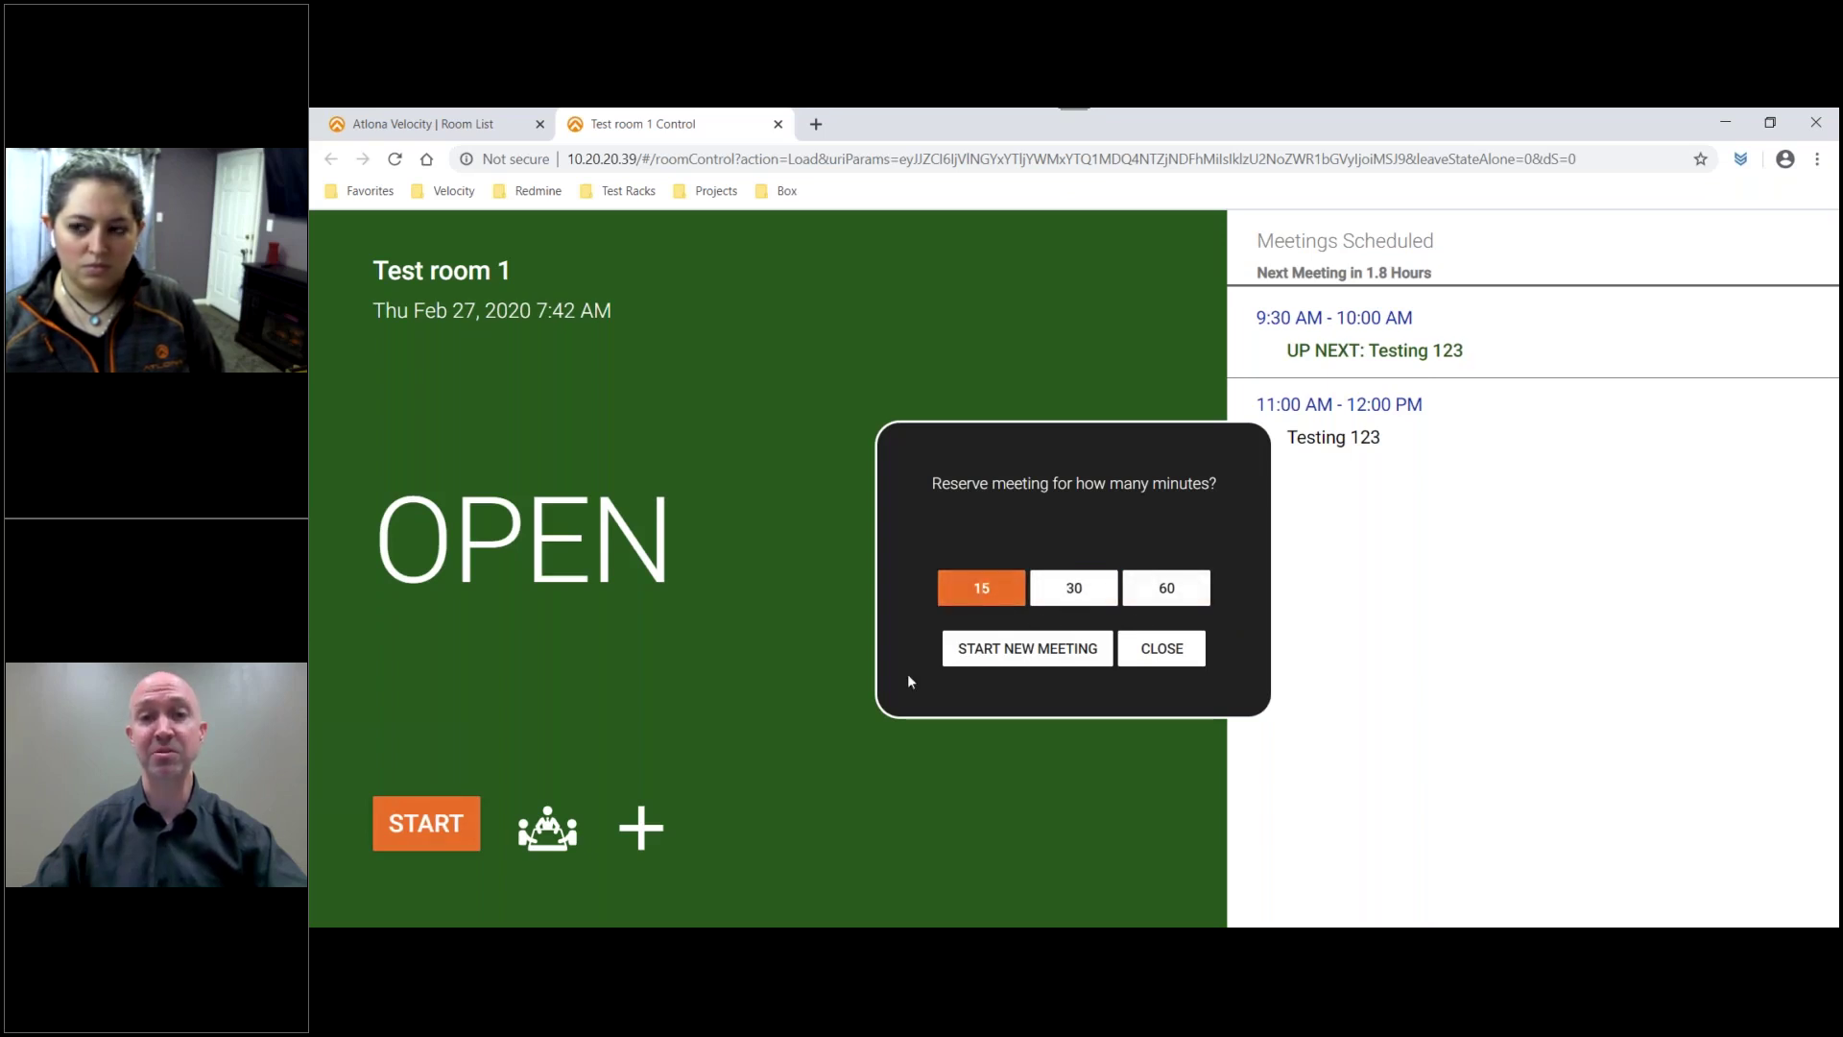
pyautogui.click(1064, 656)
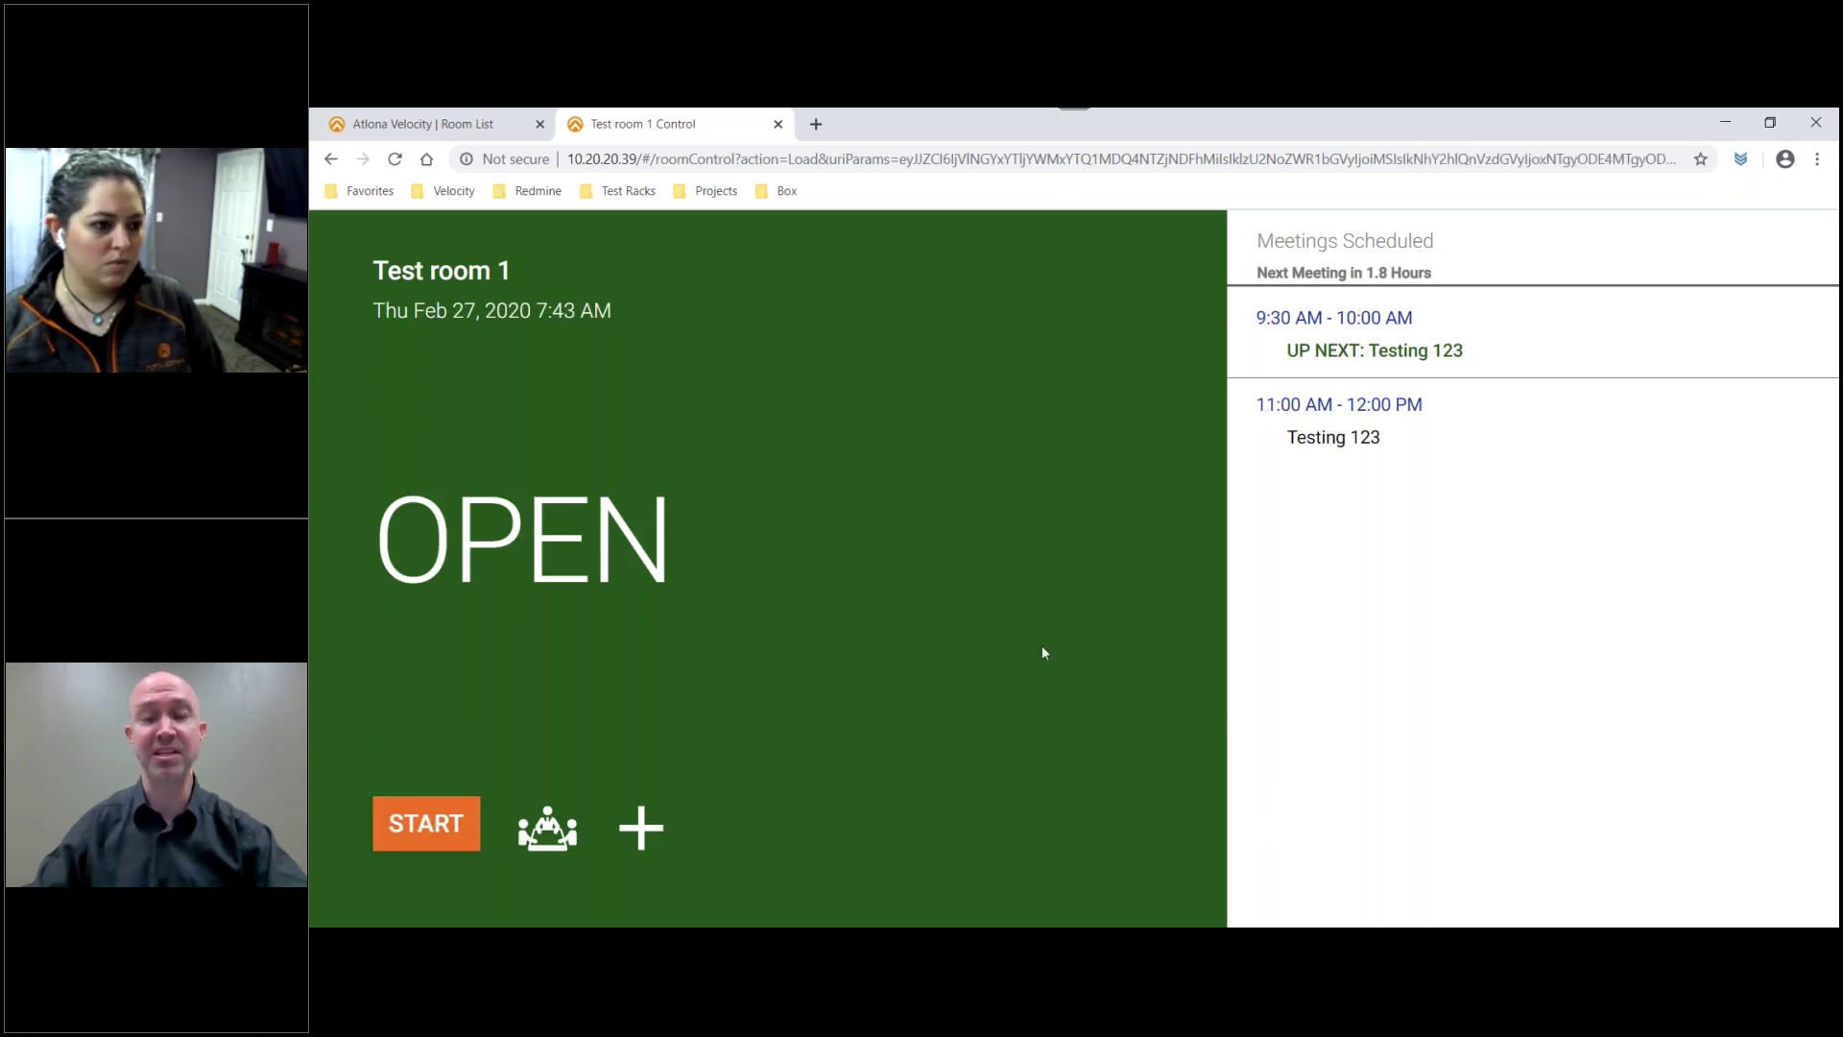
pyautogui.click(441, 826)
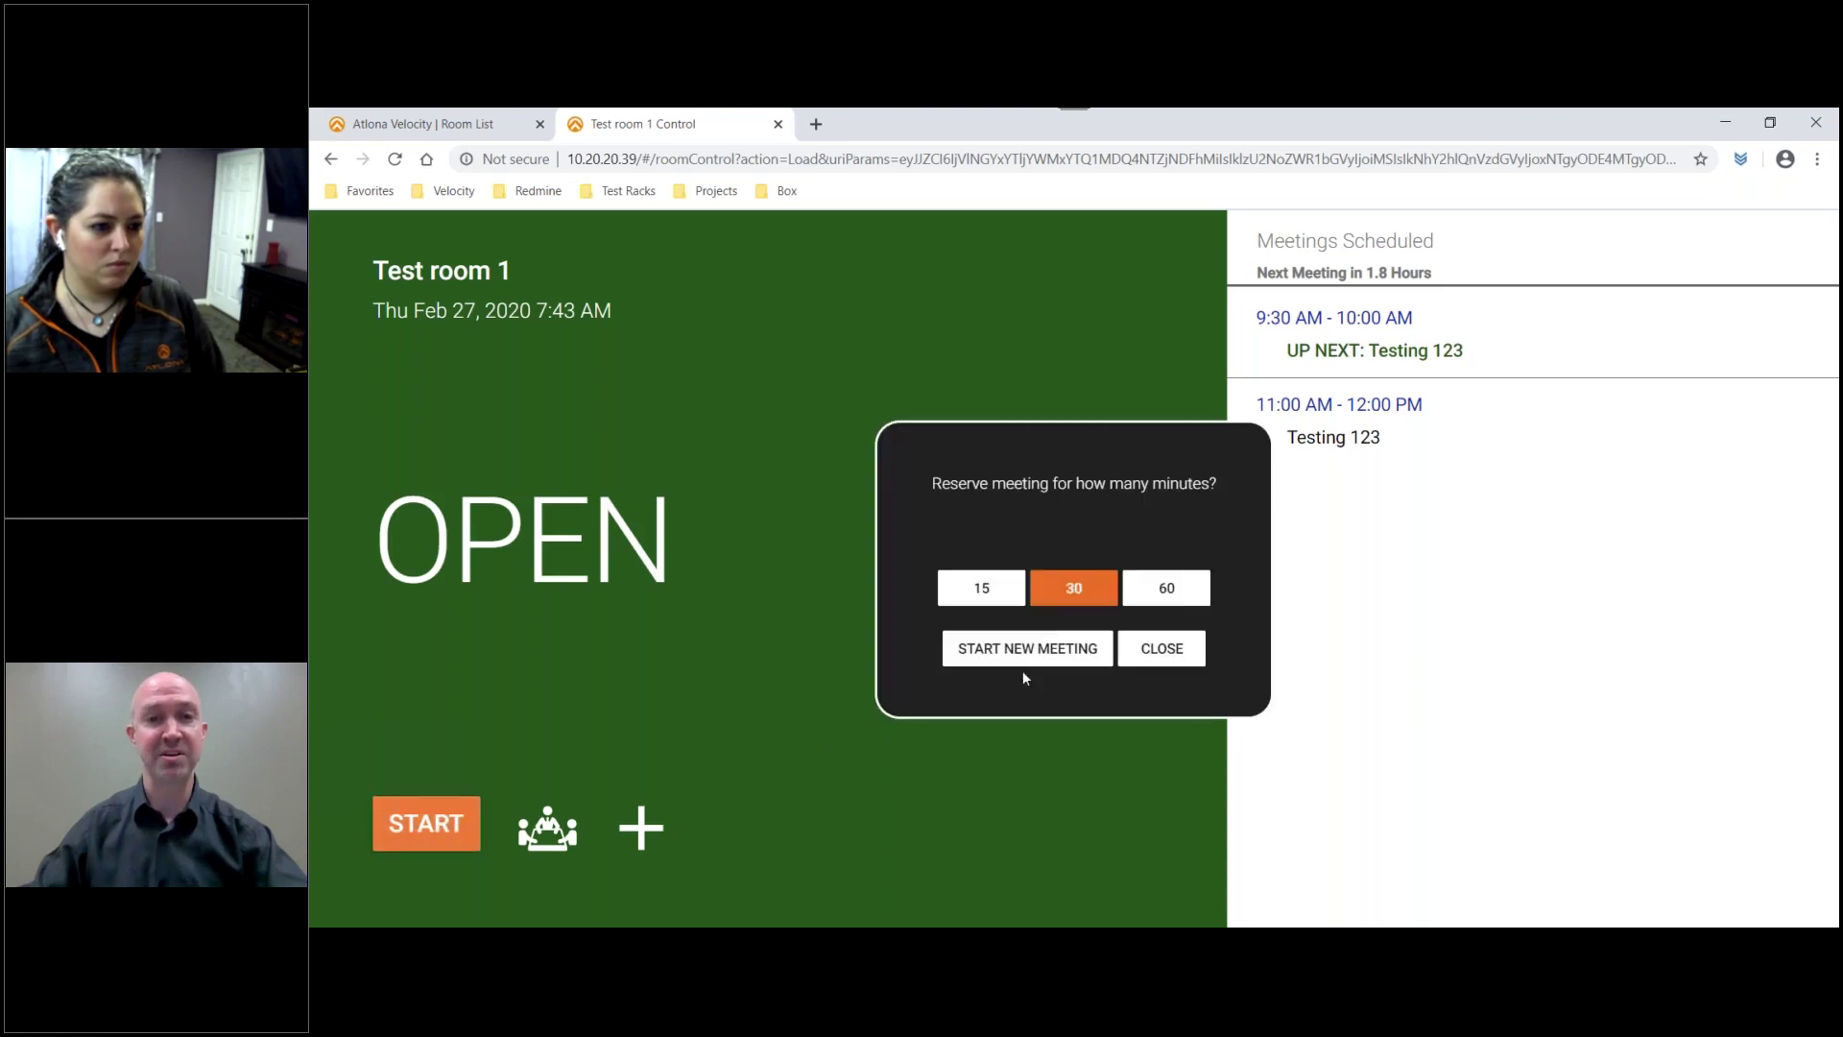
pyautogui.click(1015, 648)
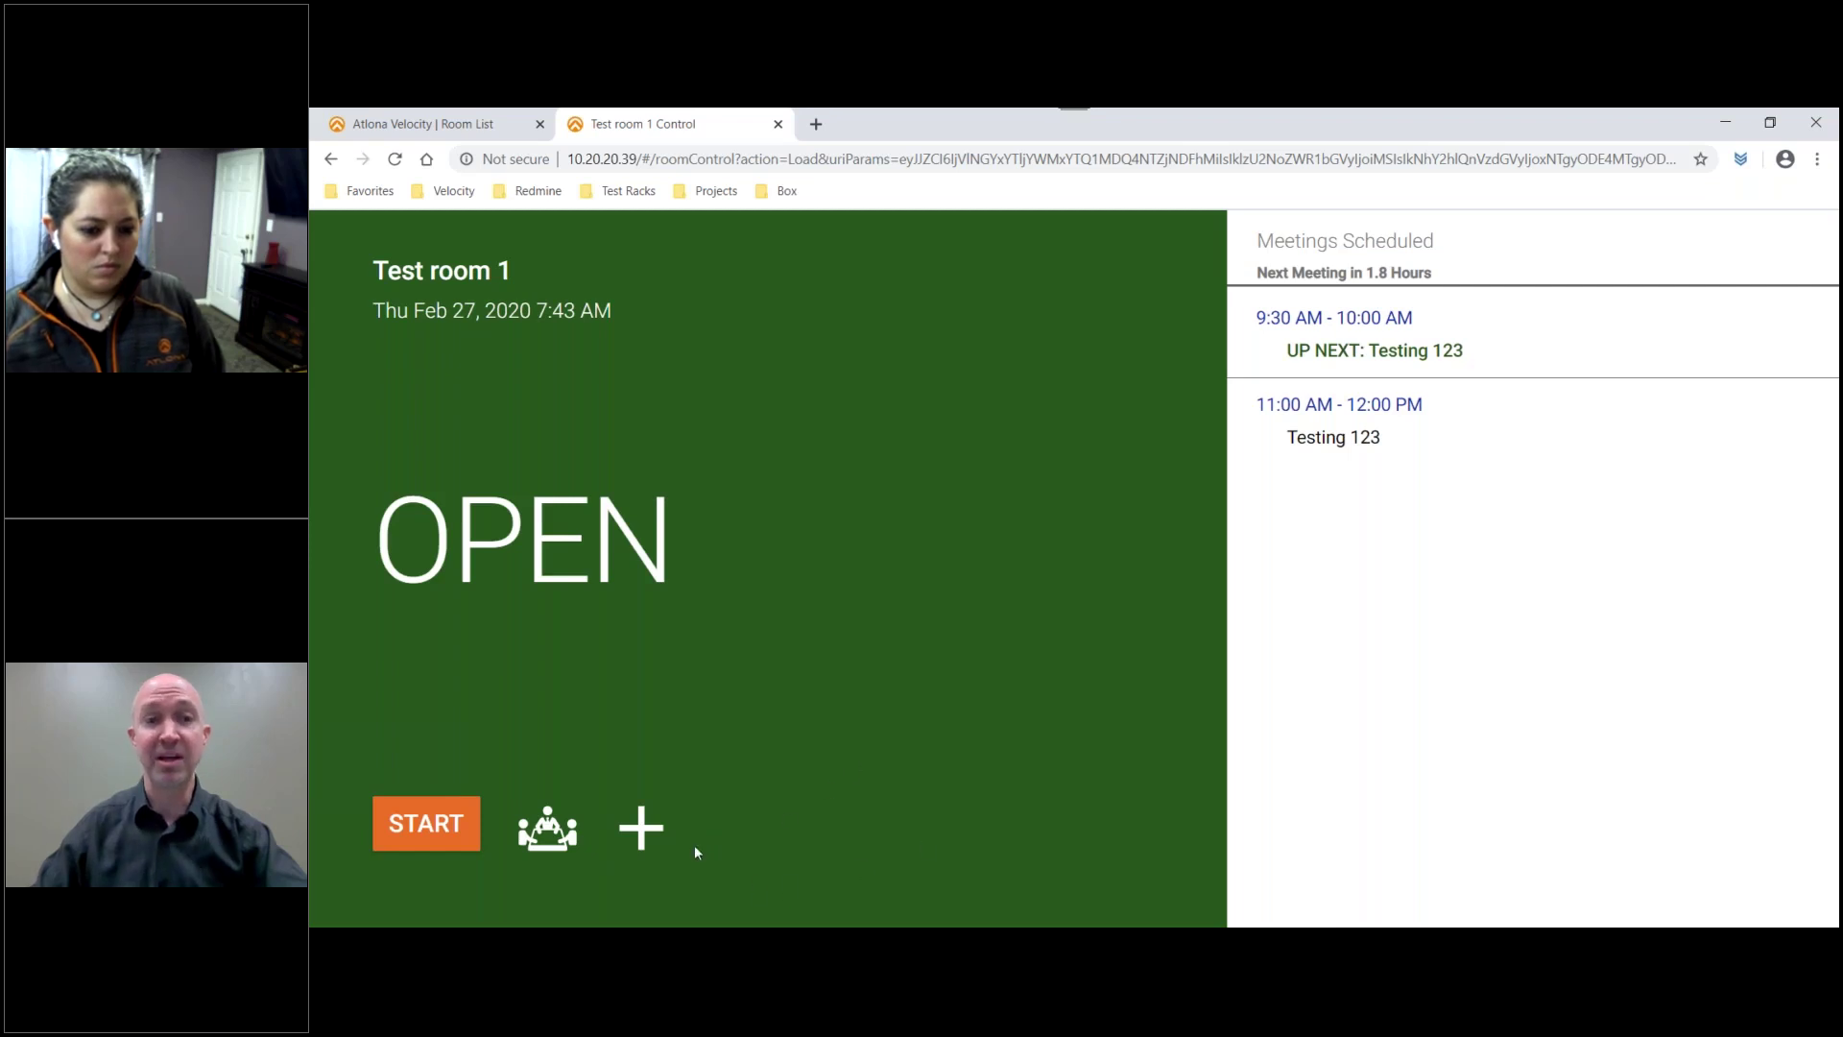
# Step: Check Test room 1's bookable time slots and Huddle Room 1's availability on the Floor 1 booking page, returning to Test room 1 without booking
pyautogui.click(649, 842)
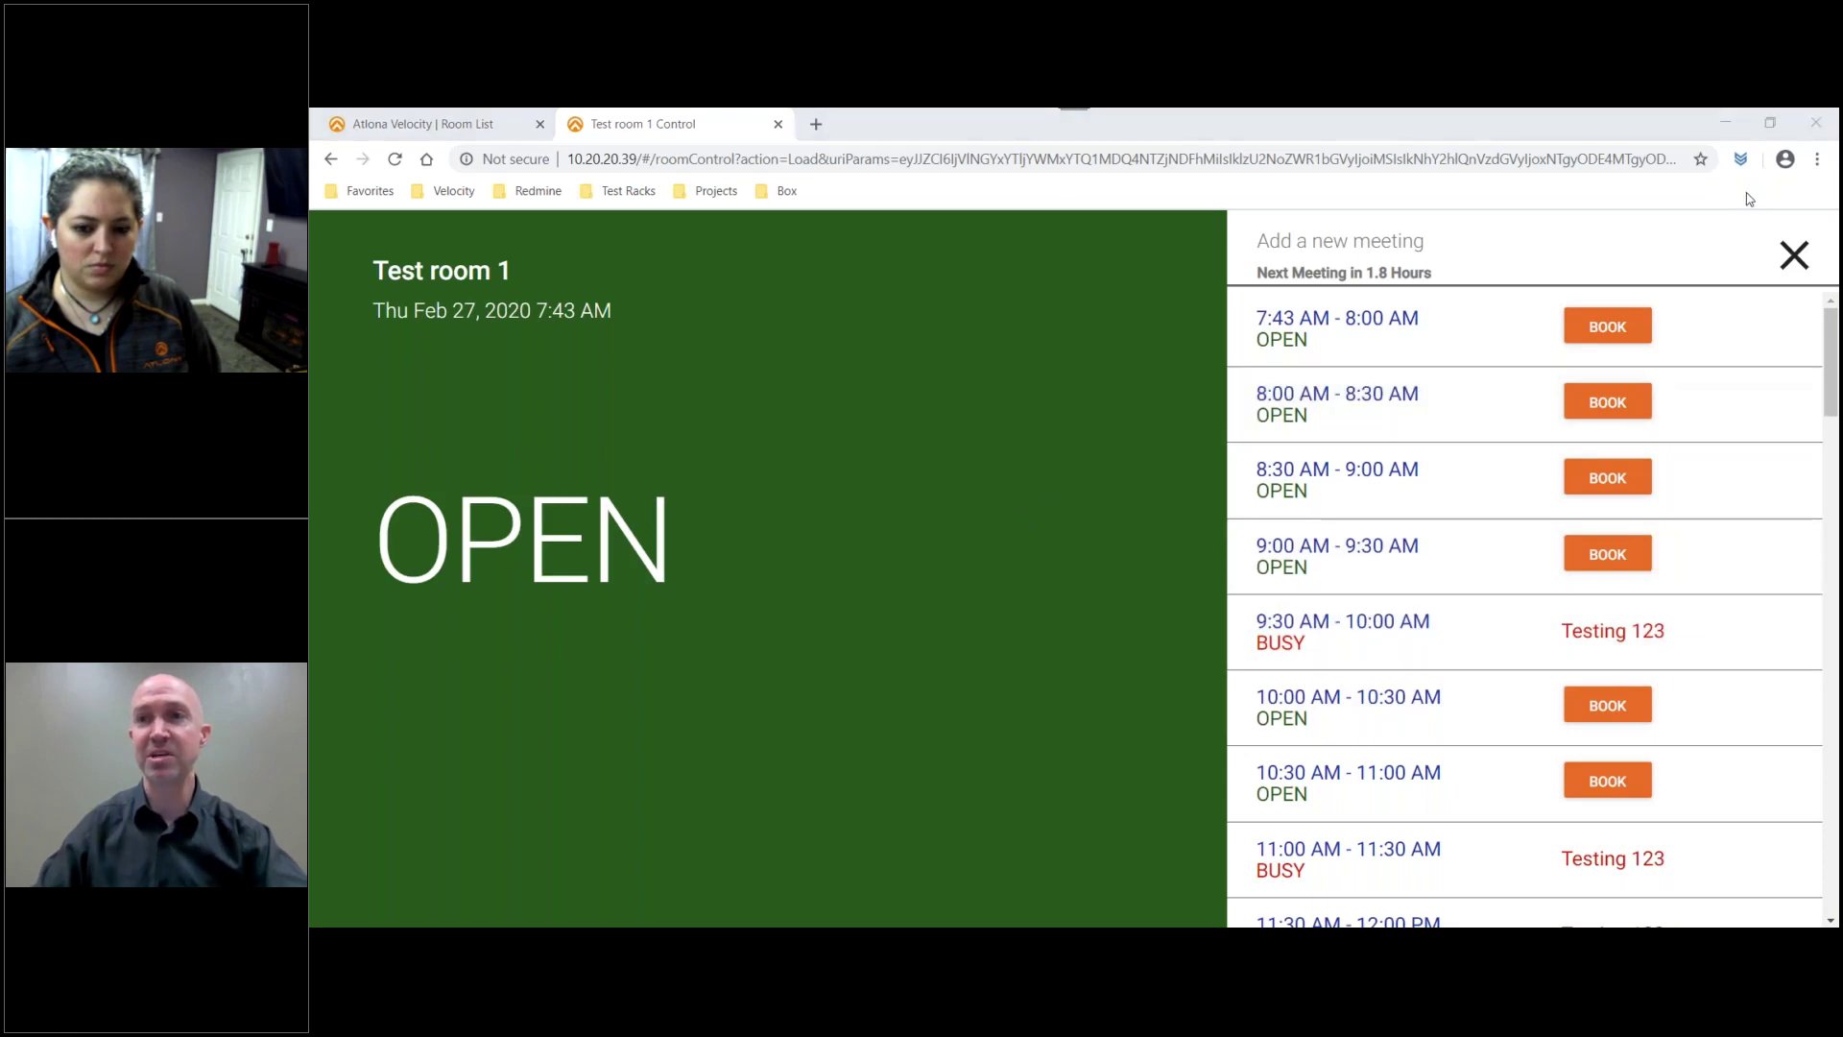
pyautogui.click(1792, 255)
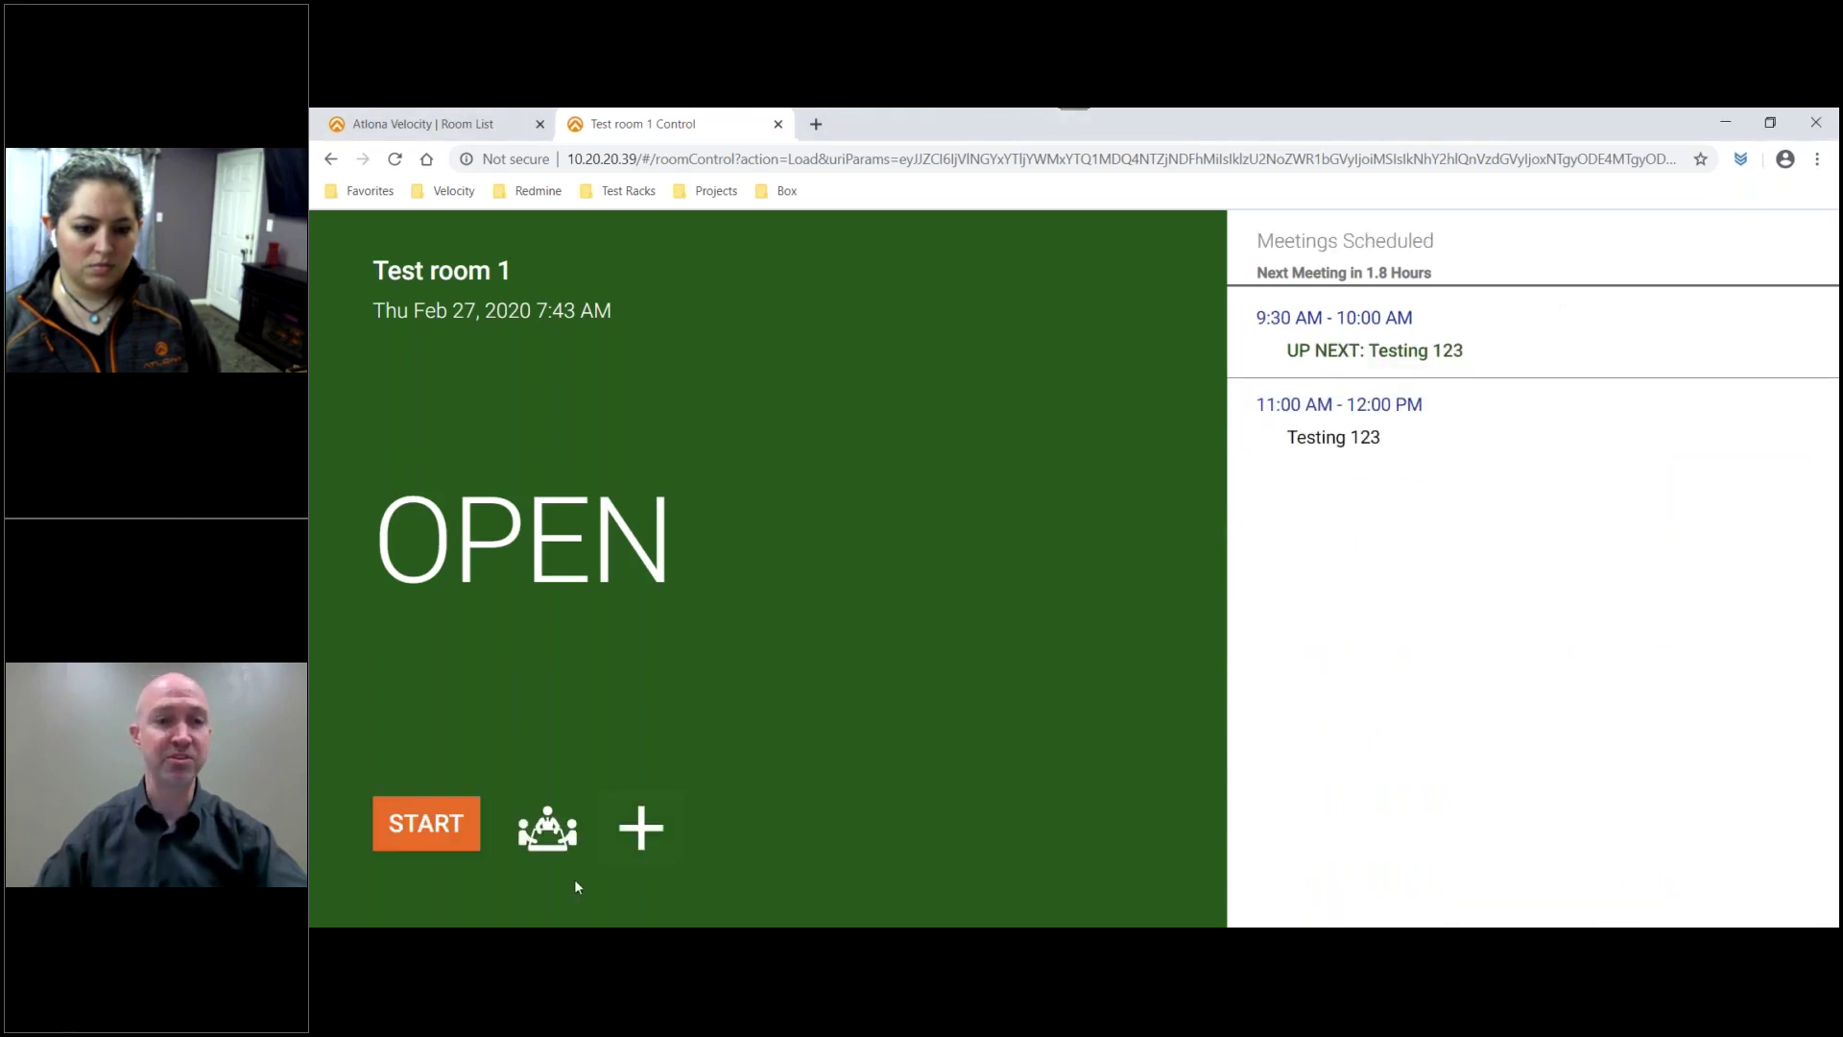
pyautogui.click(550, 832)
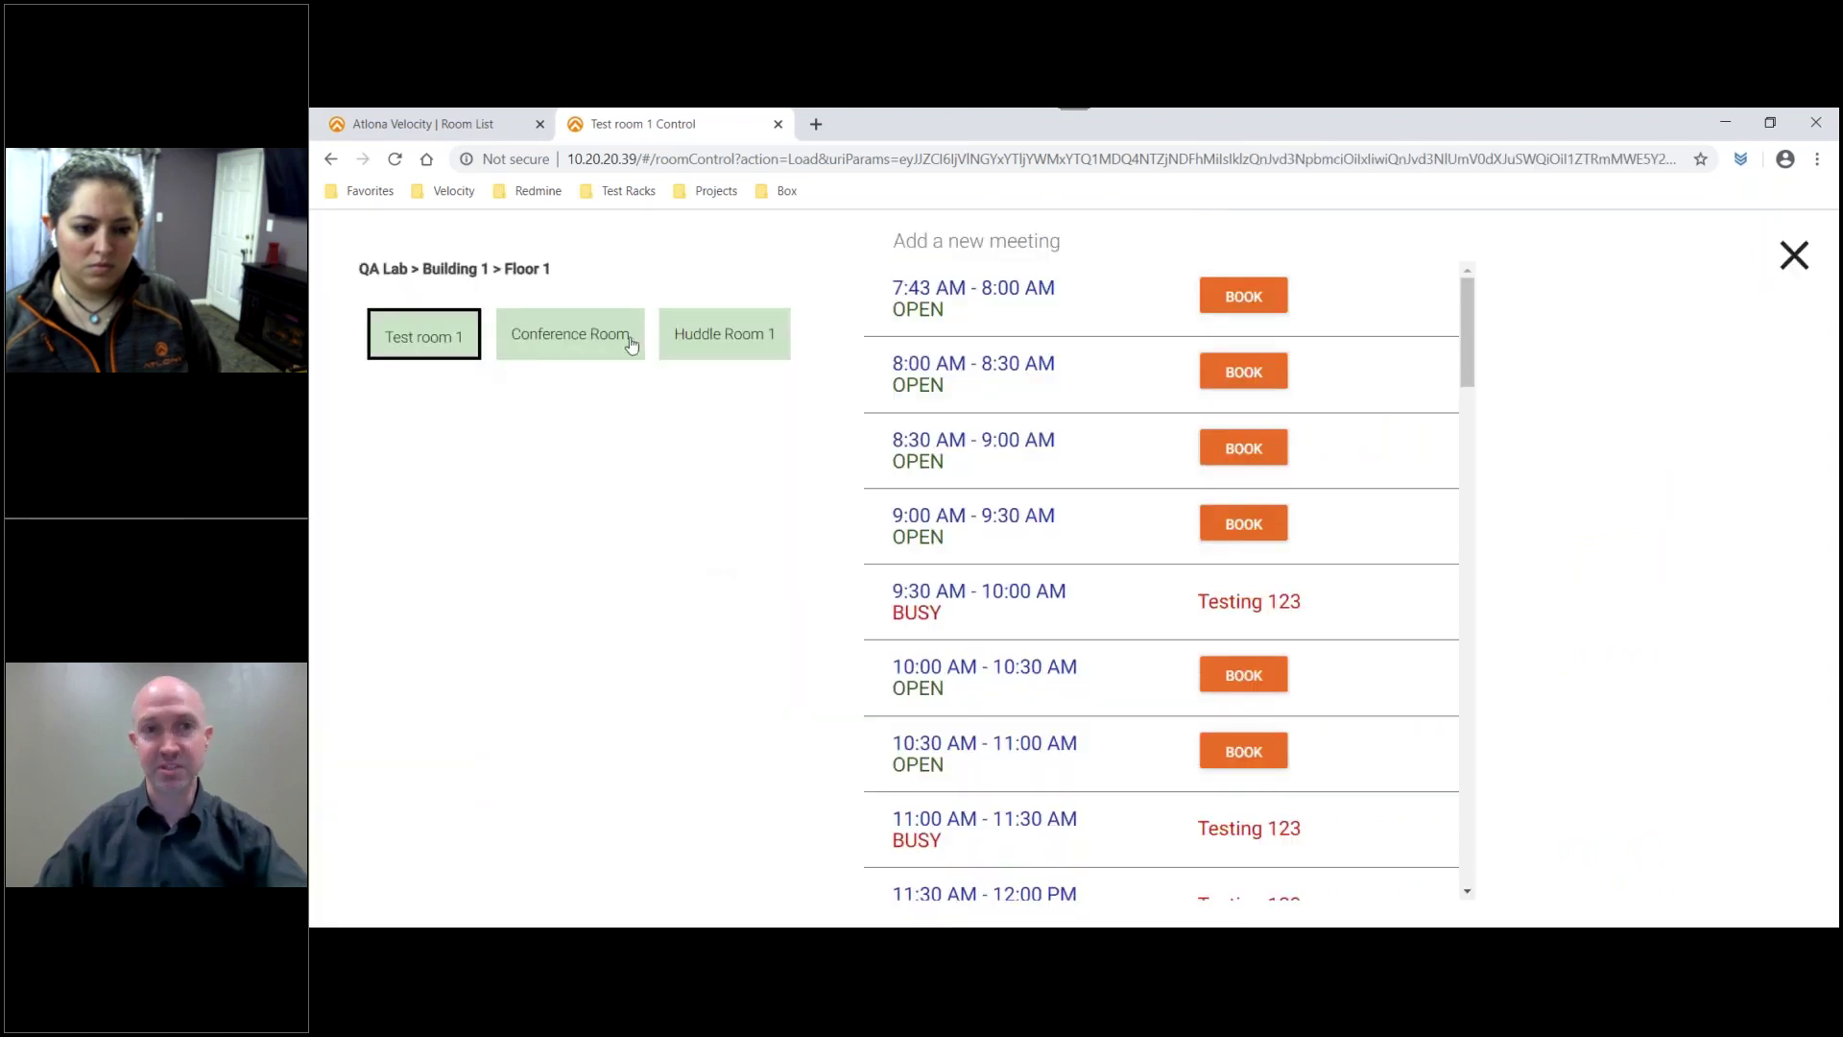
pyautogui.click(745, 349)
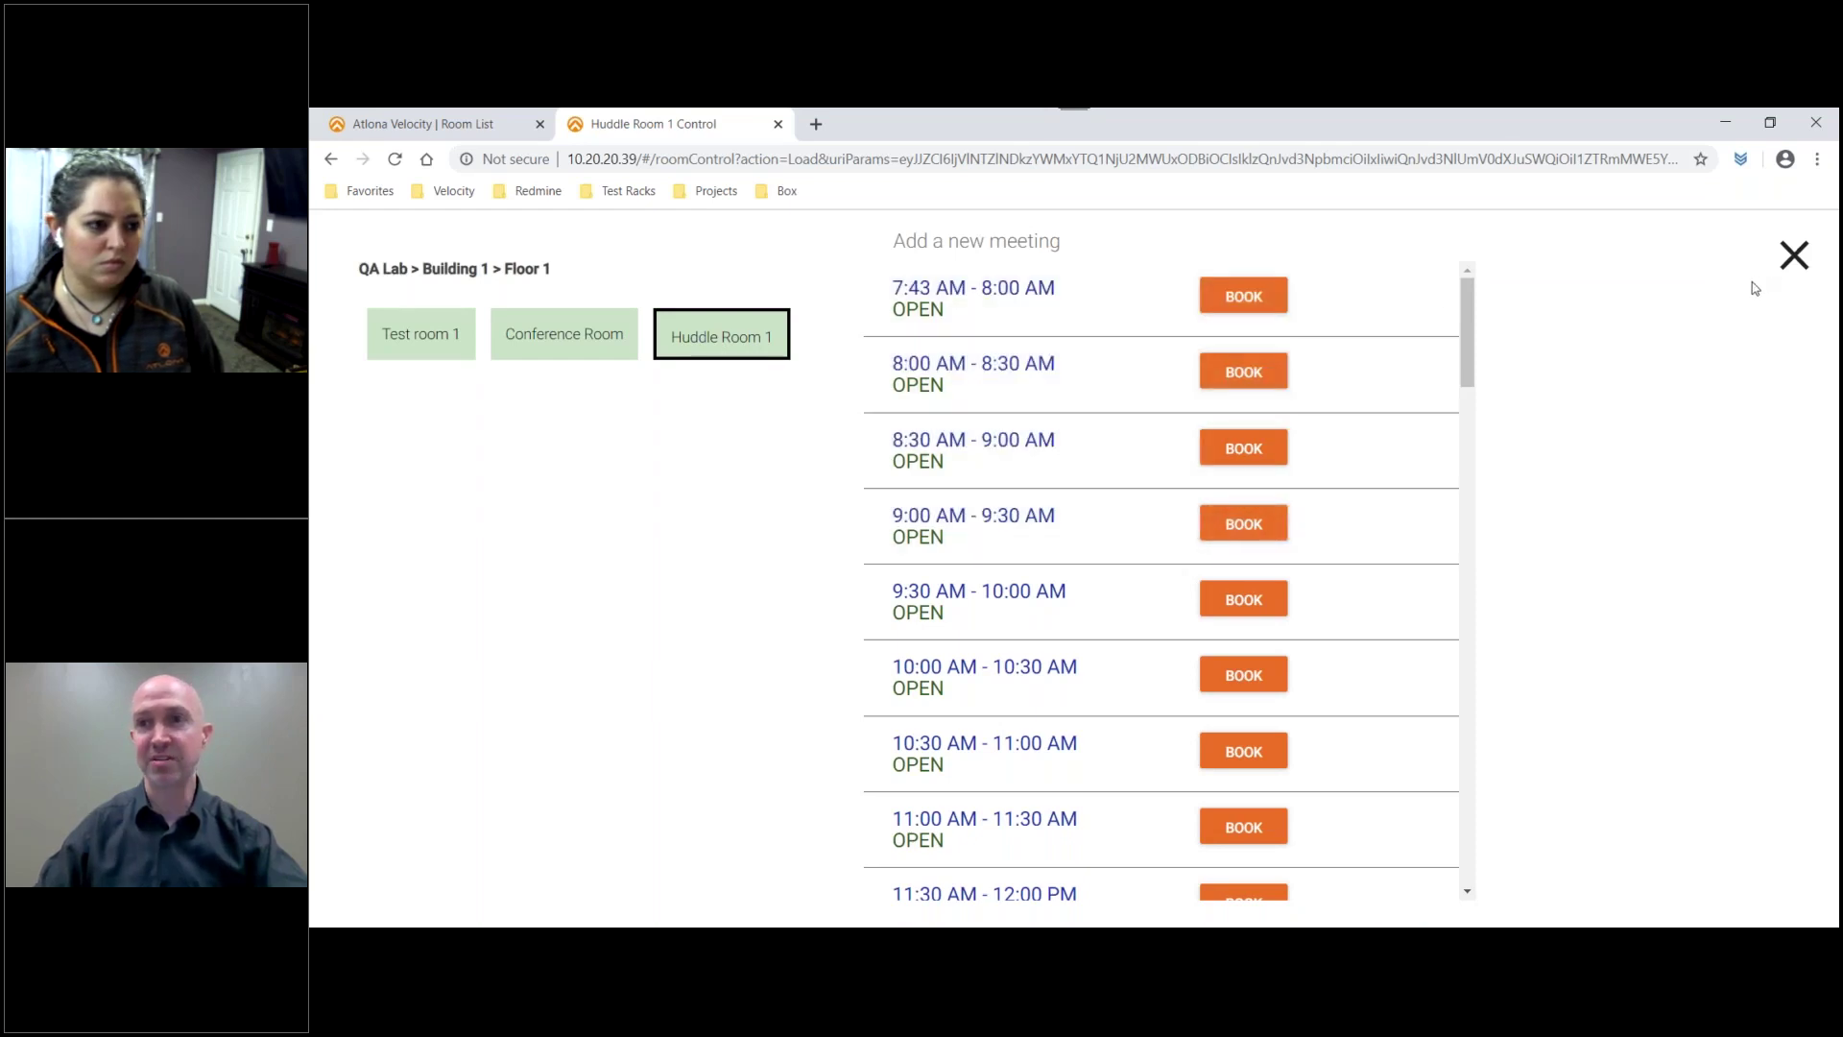
pyautogui.click(1794, 256)
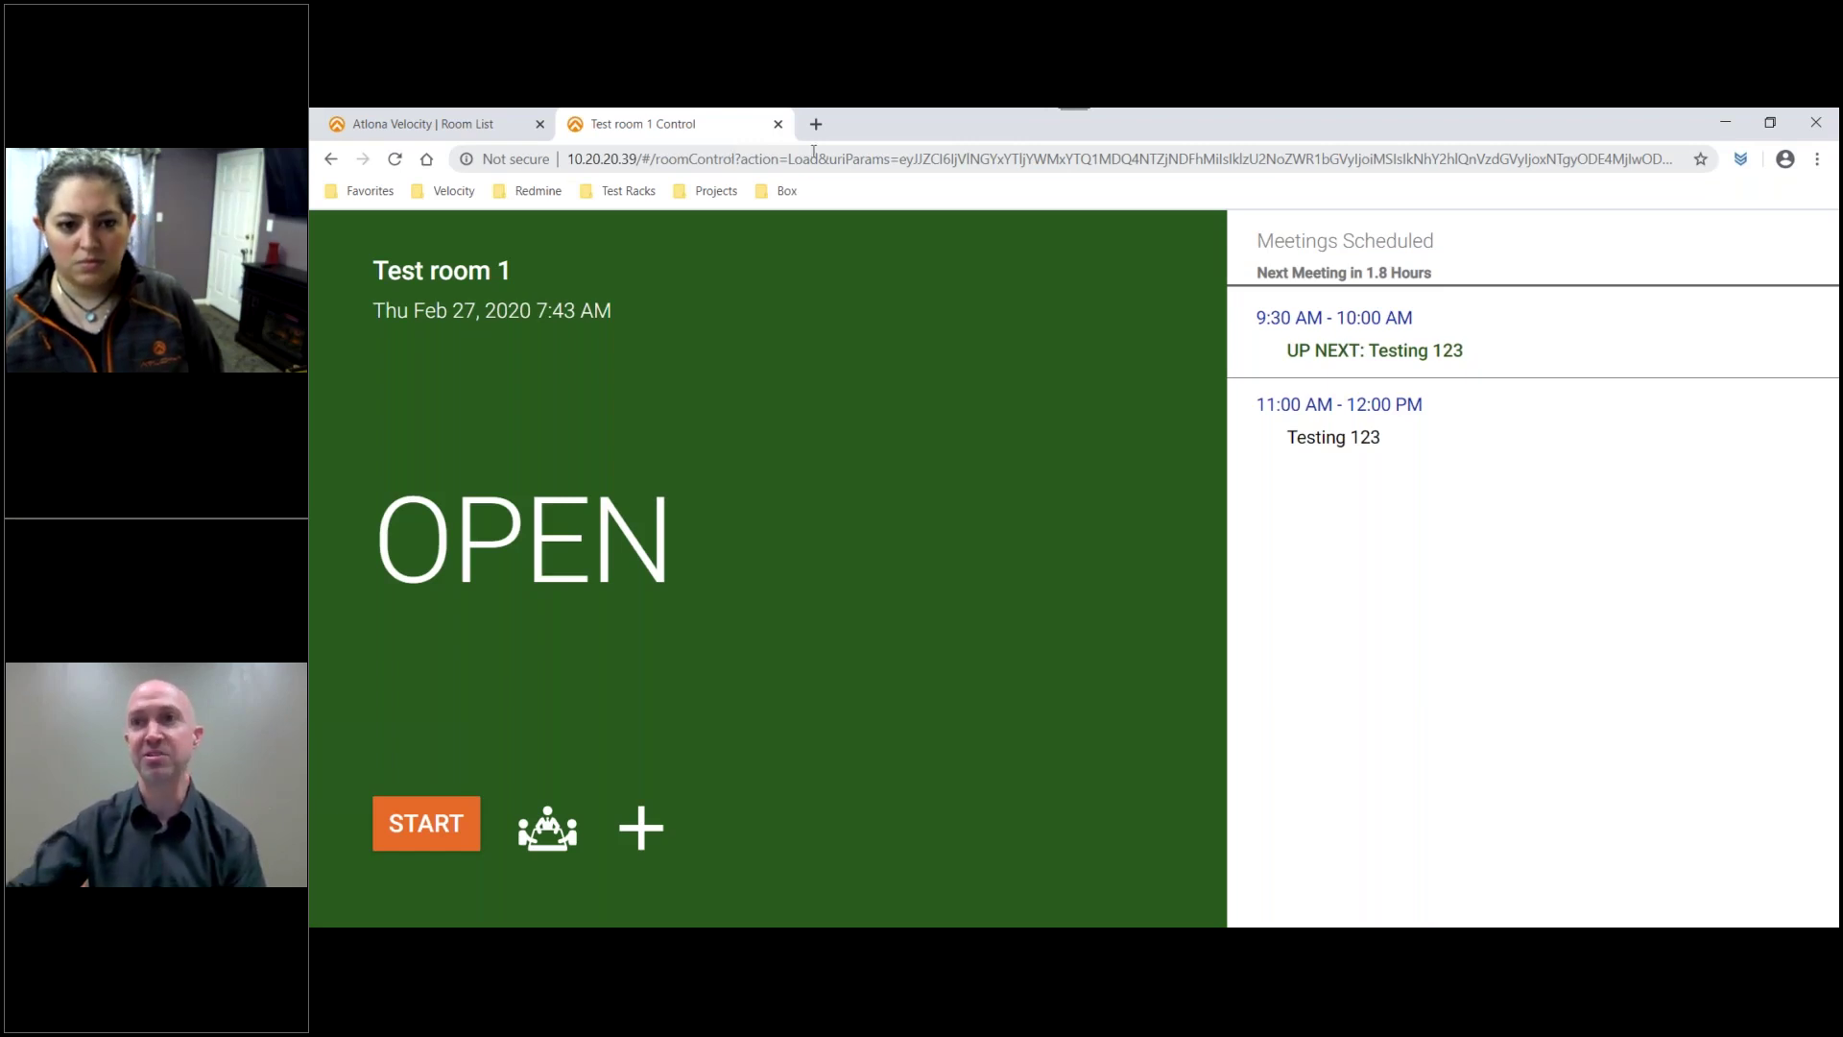
# Step: Switch from the browser to the slide presentation and advance to the Q&A slide
pyautogui.moveTo(1073, 109)
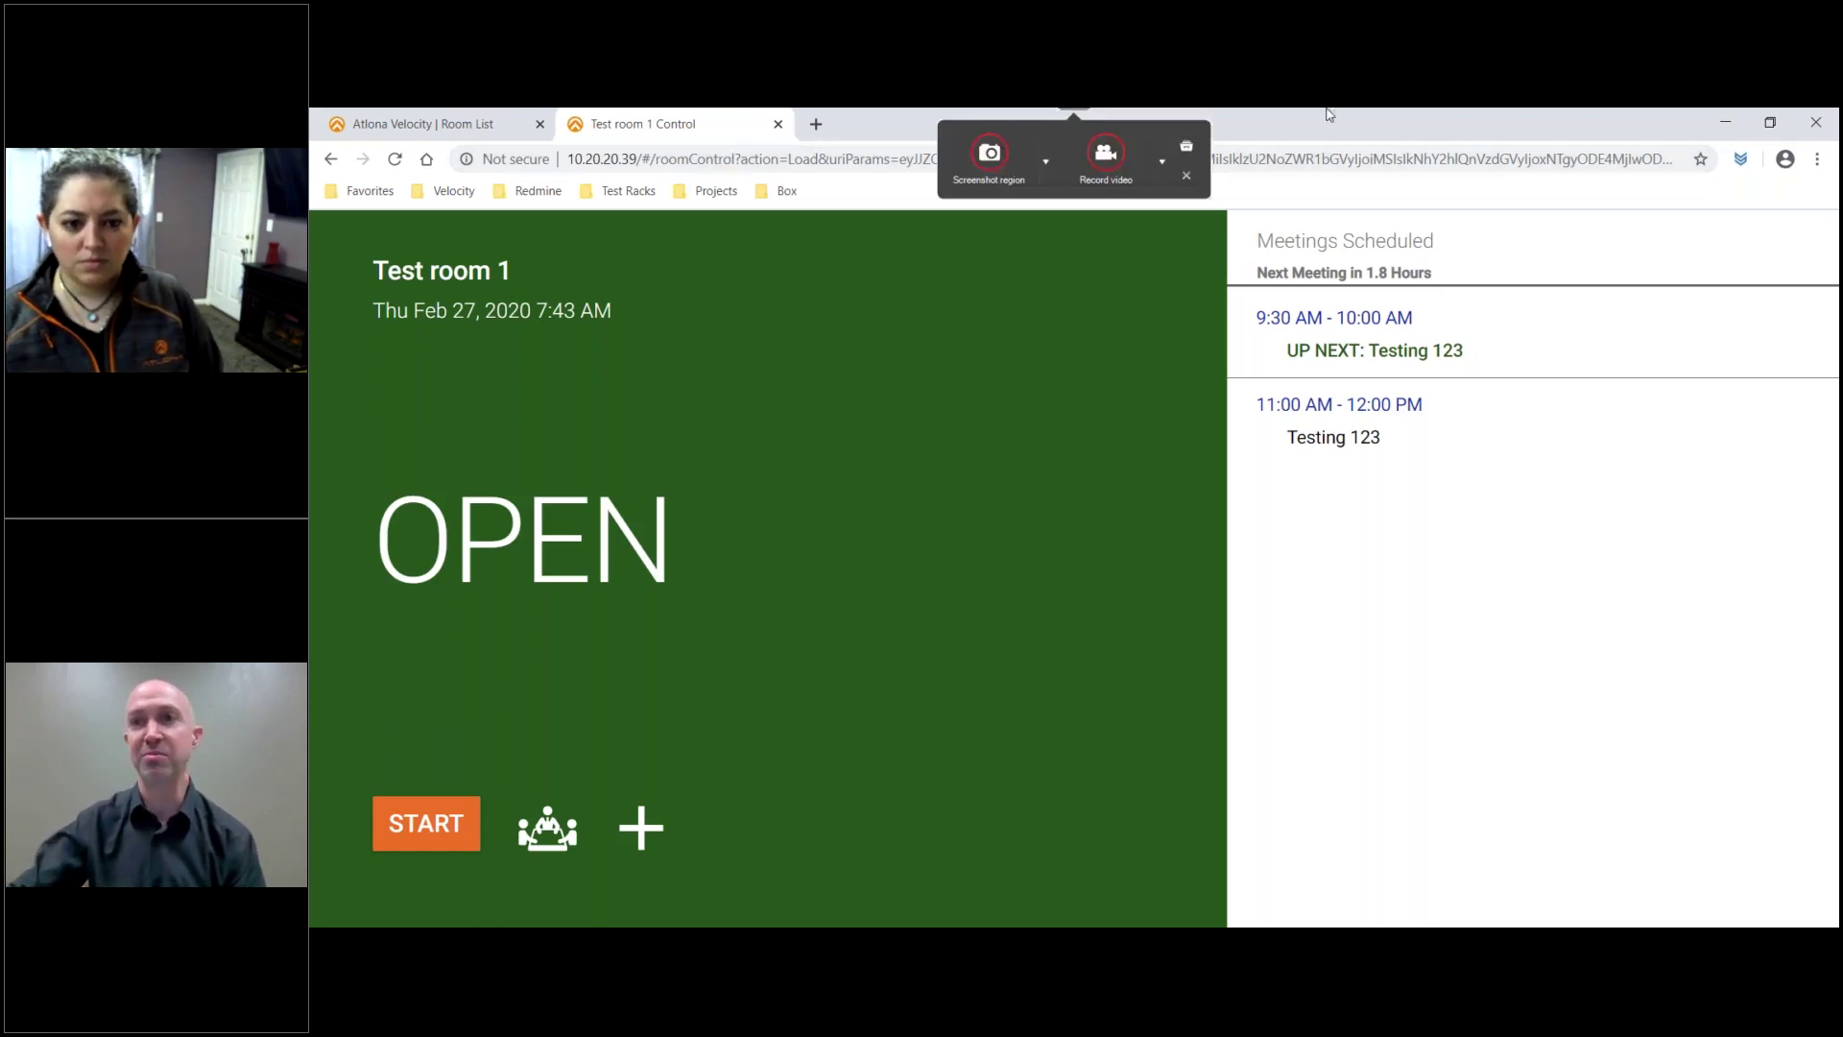
pyautogui.click(1728, 125)
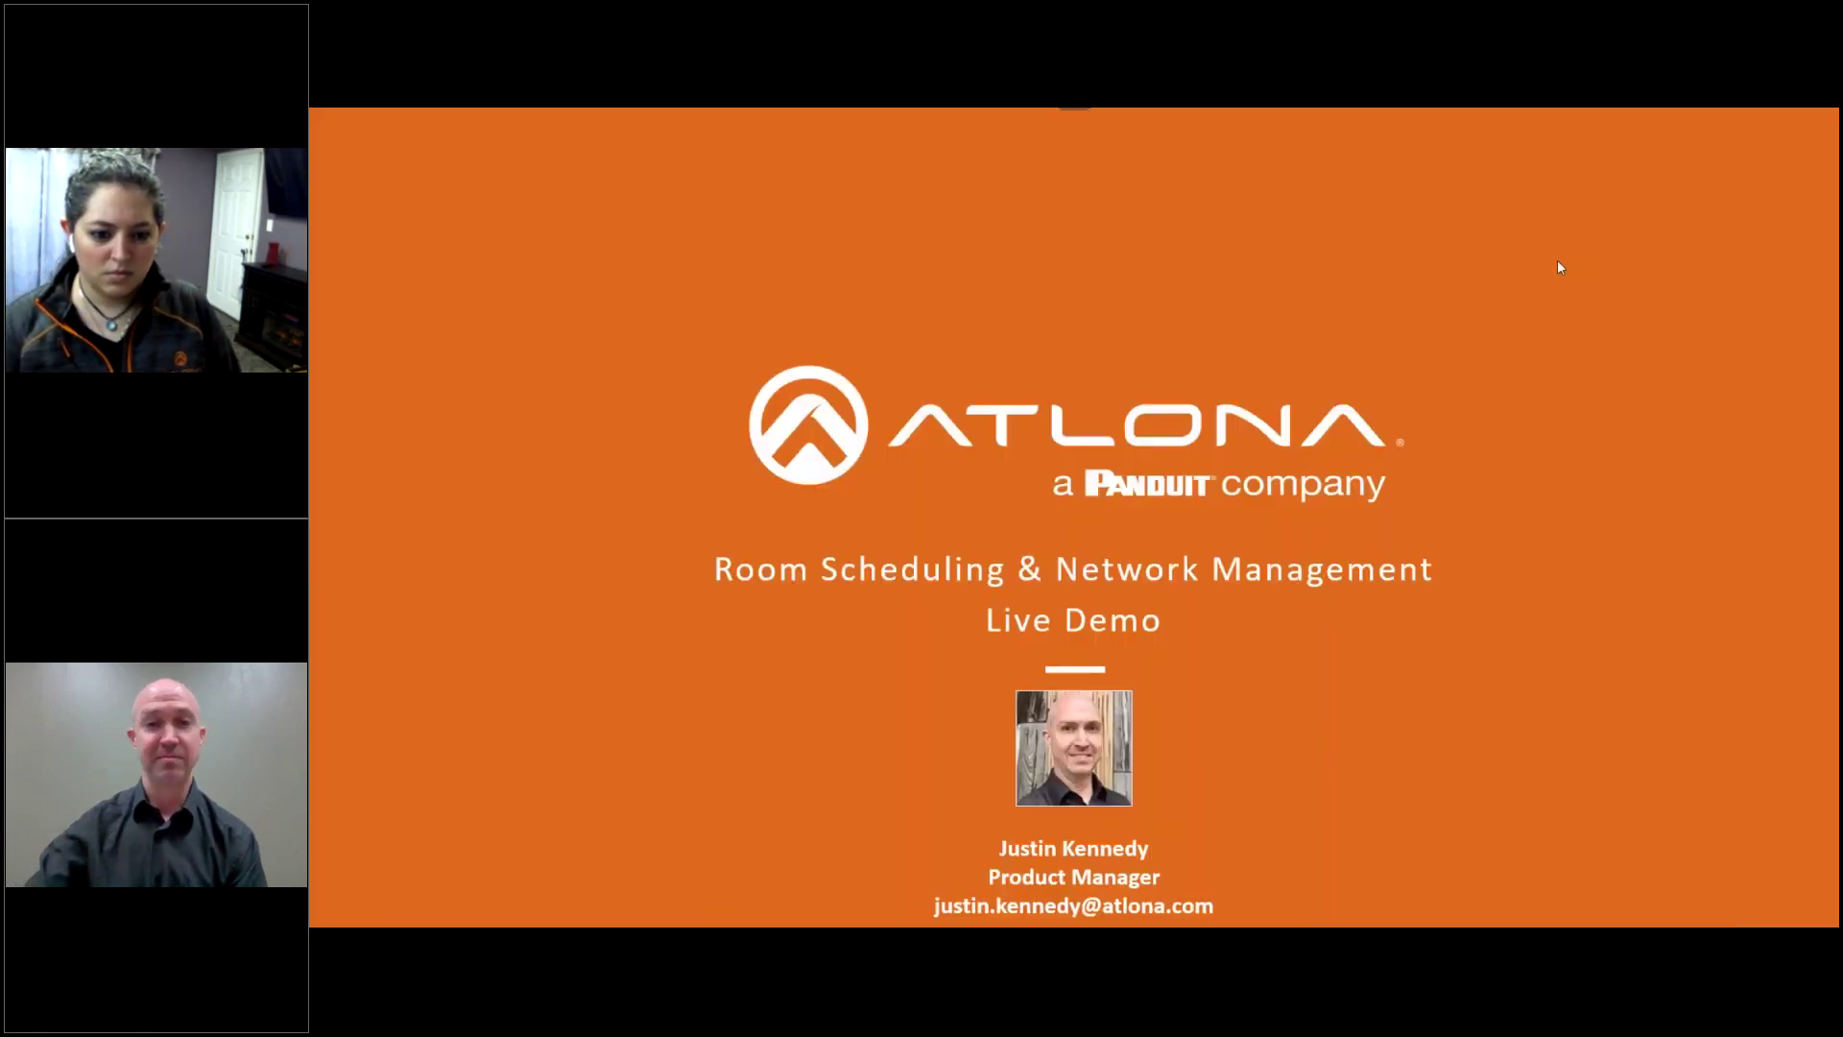
pyautogui.click(1557, 267)
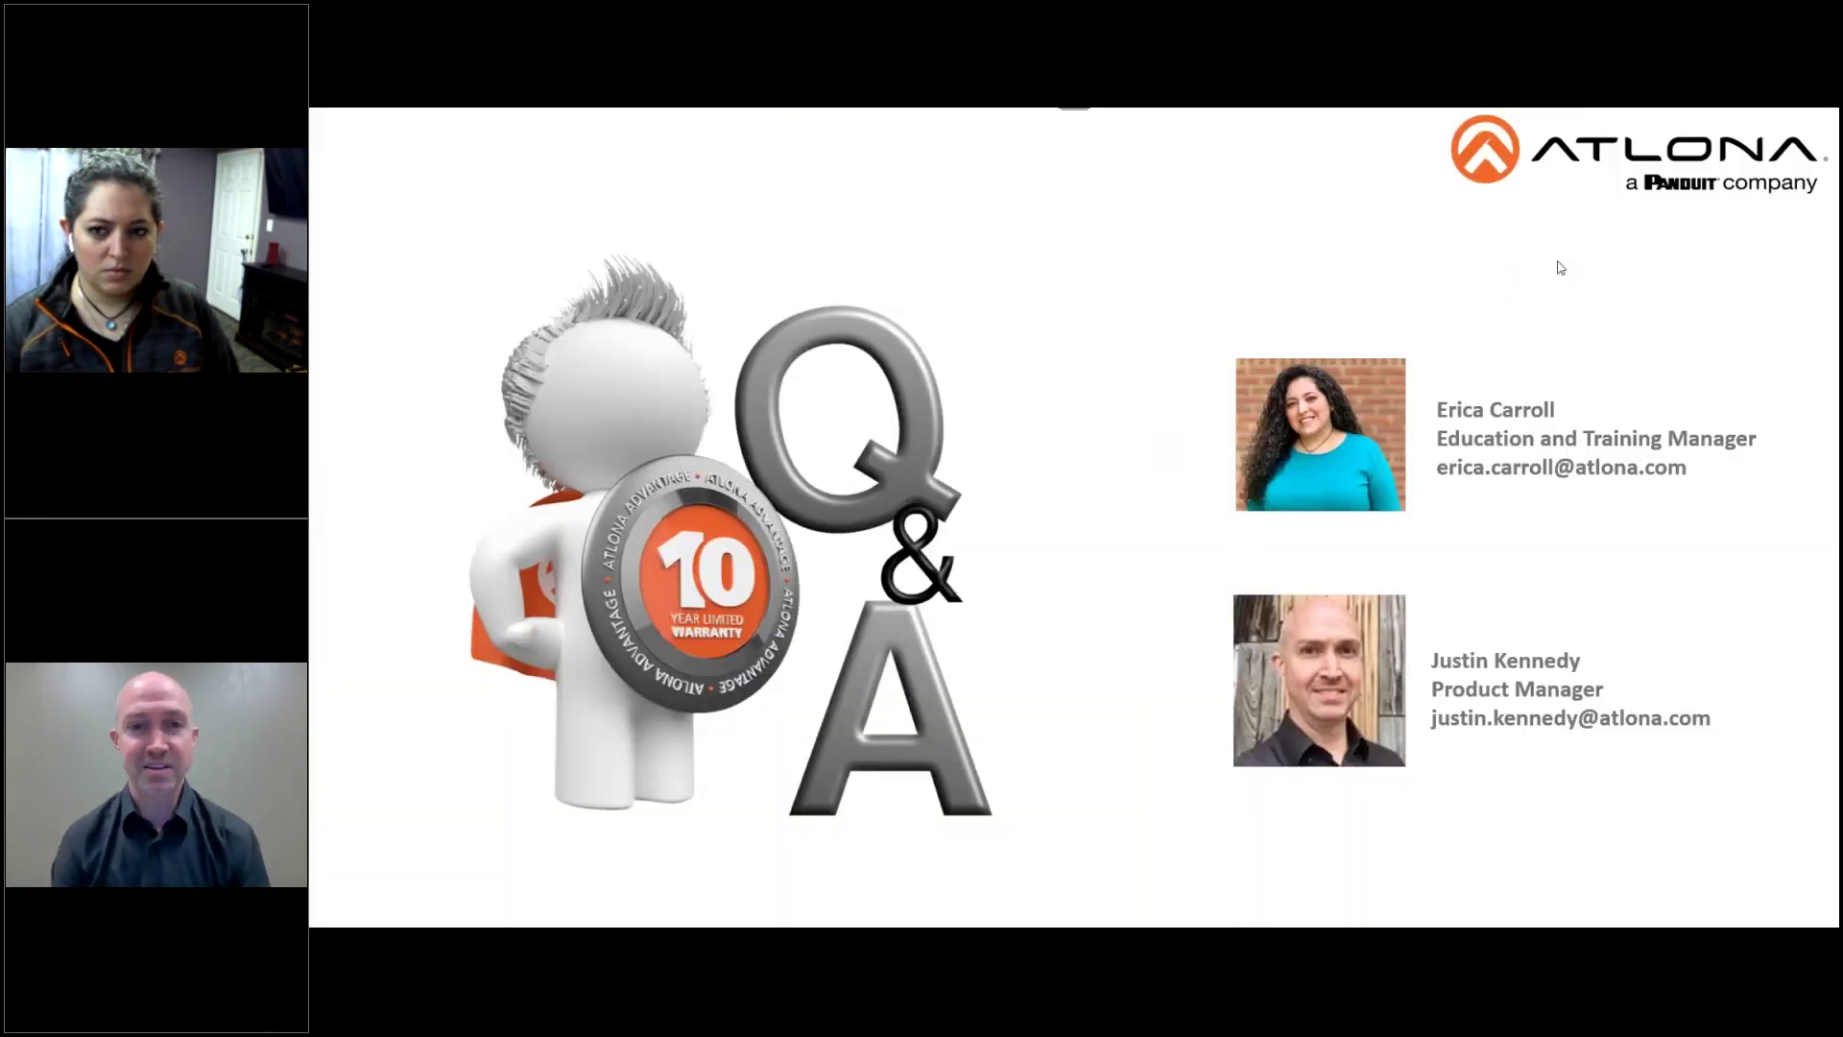